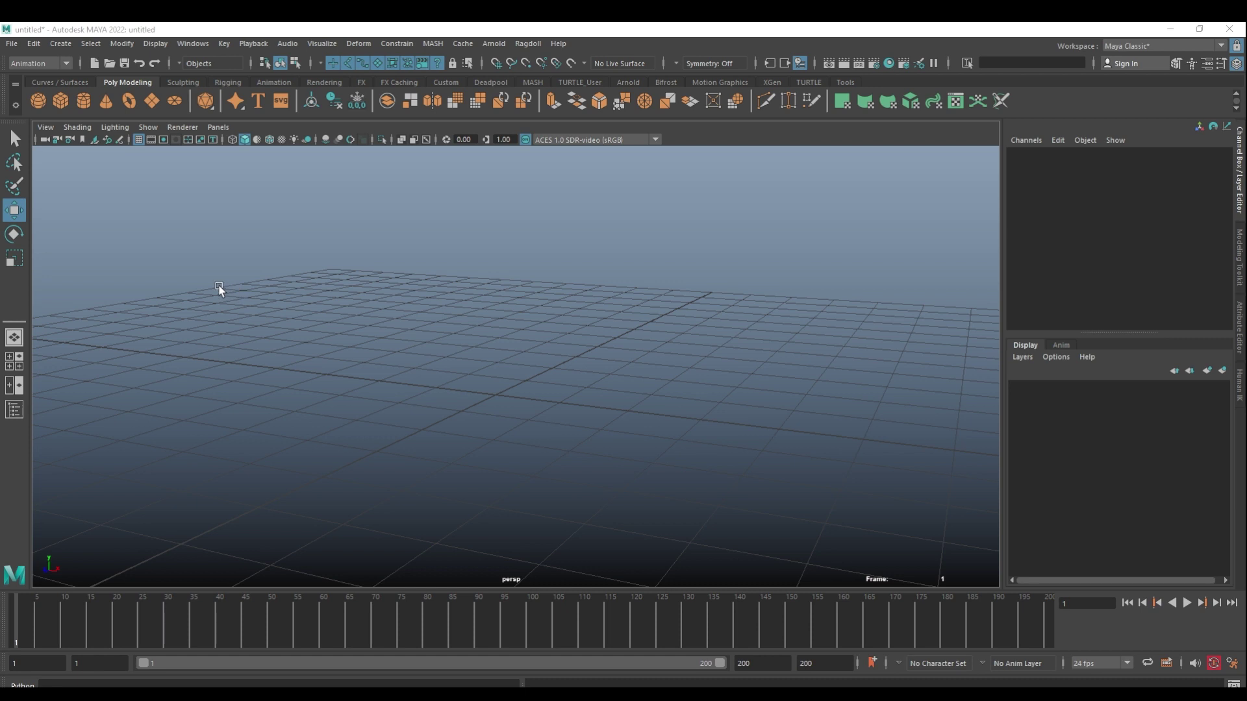
Scrub back and forth through the frames of the empty scene's timeline.
left_click_drag(236, 404, 170, 570, "alt")
left_click_drag(27, 624, 434, 617)
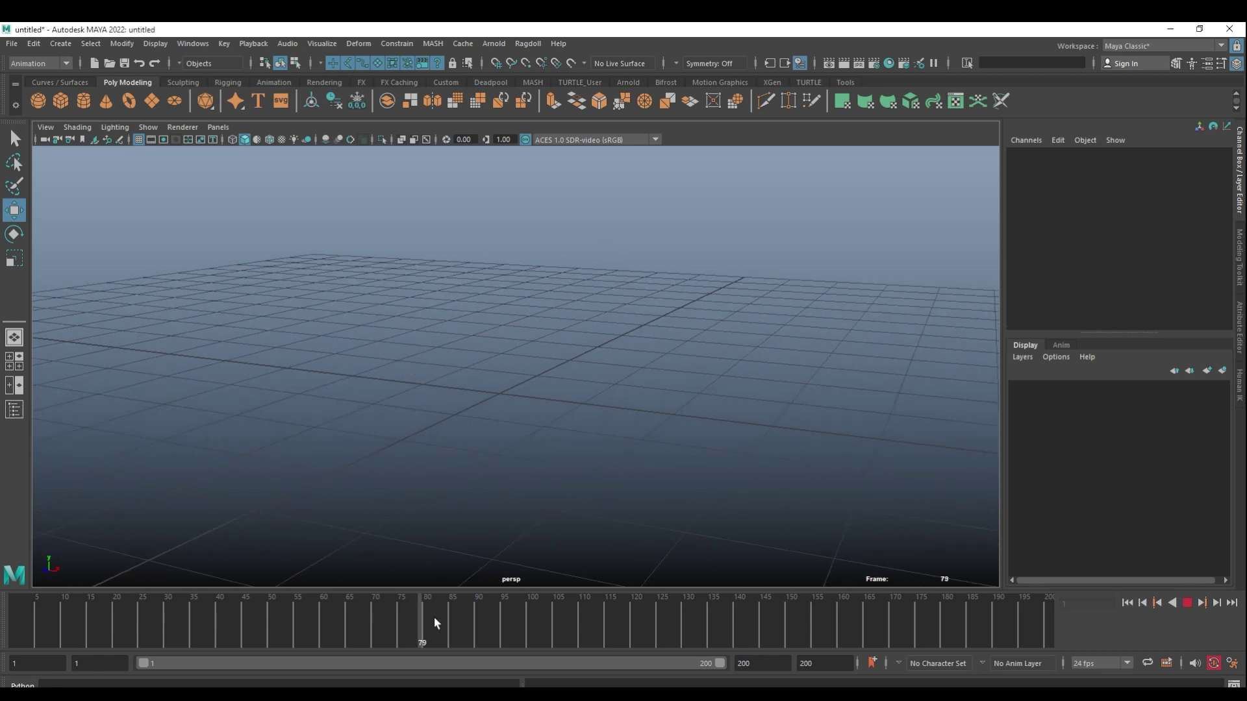
left_click_drag(910, 622, 16, 621)
left_click_drag(541, 624, 992, 625)
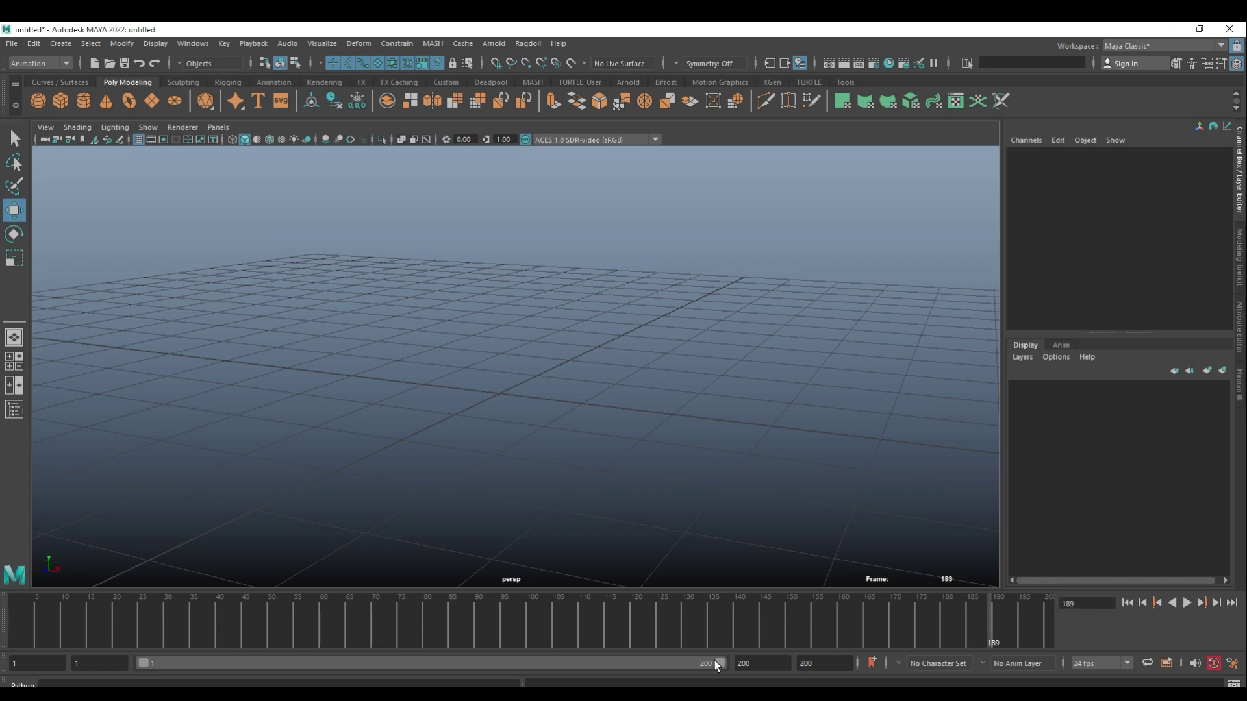
Shorten the playback range to end at frame 129, play it, and restore the range end to frame 200.
left_click_drag(719, 663, 516, 663)
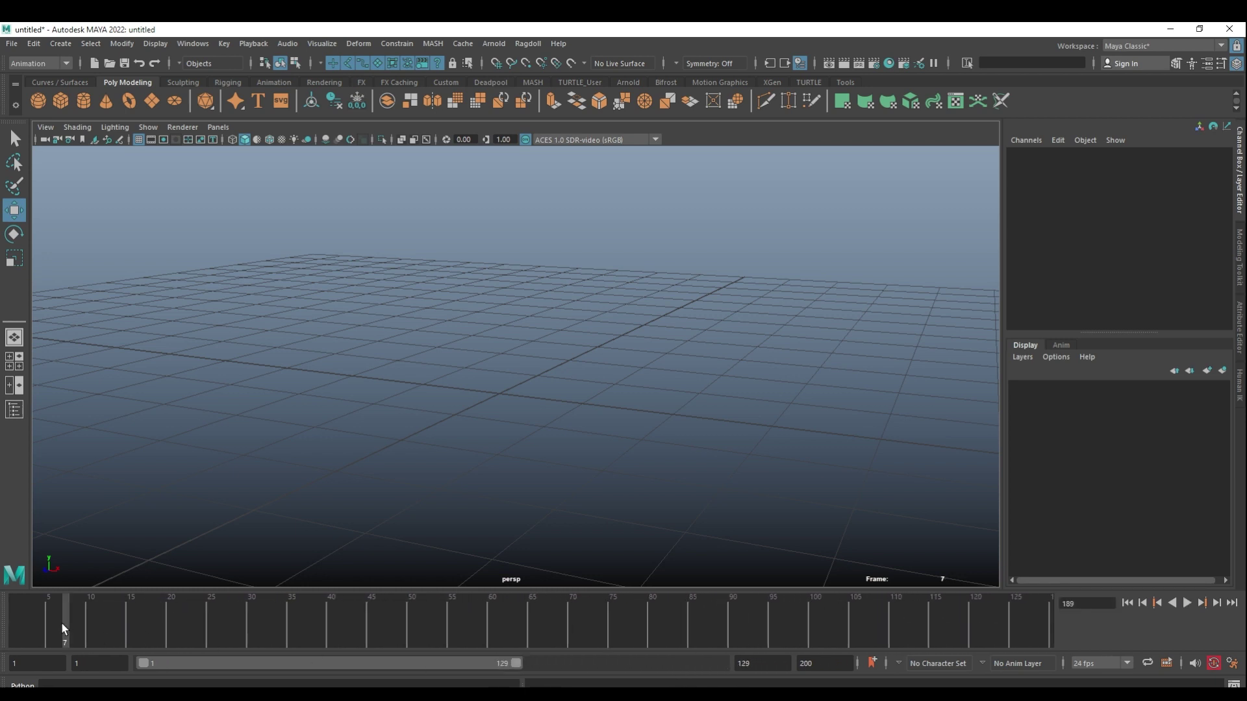
key("alt+v")
key("alt+v")
left_click_drag(507, 664, 719, 662)
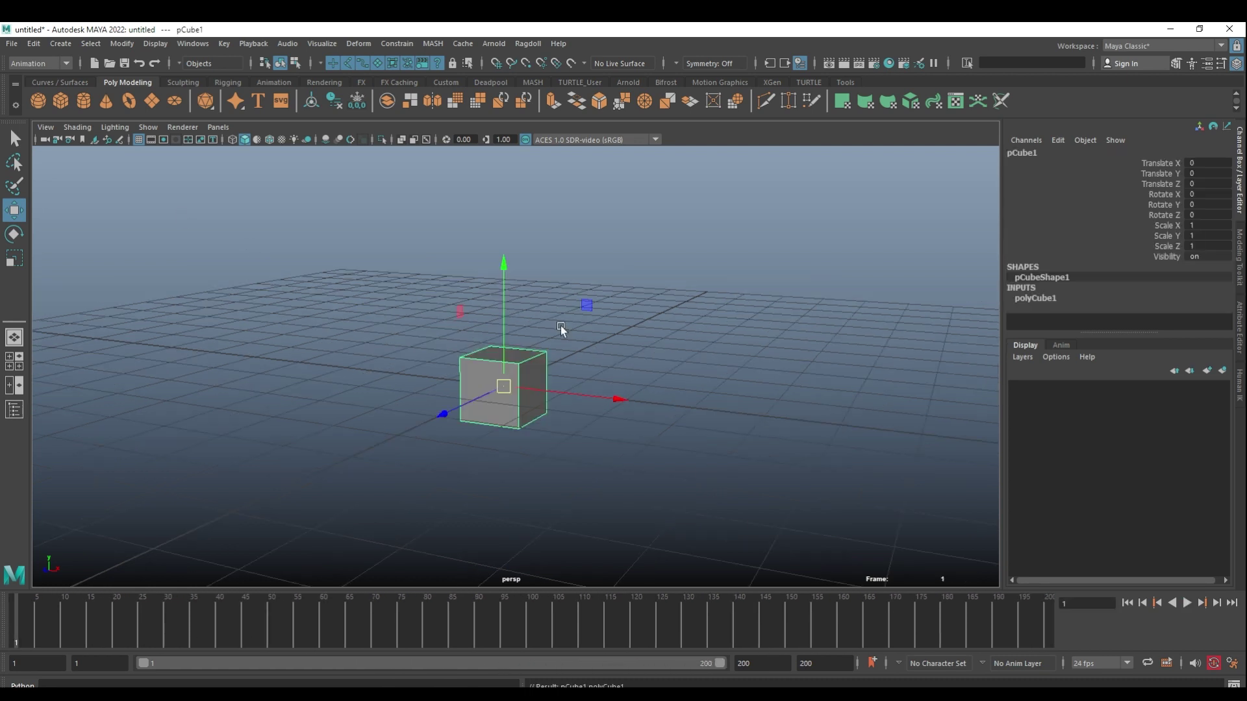
Raise the cube to about 0.48 on the Y axis in the side view and set a key at frame 1.
left_click_drag(562, 329, 453, 331, "alt")
right_click_drag(454, 331, 551, 362, "alt")
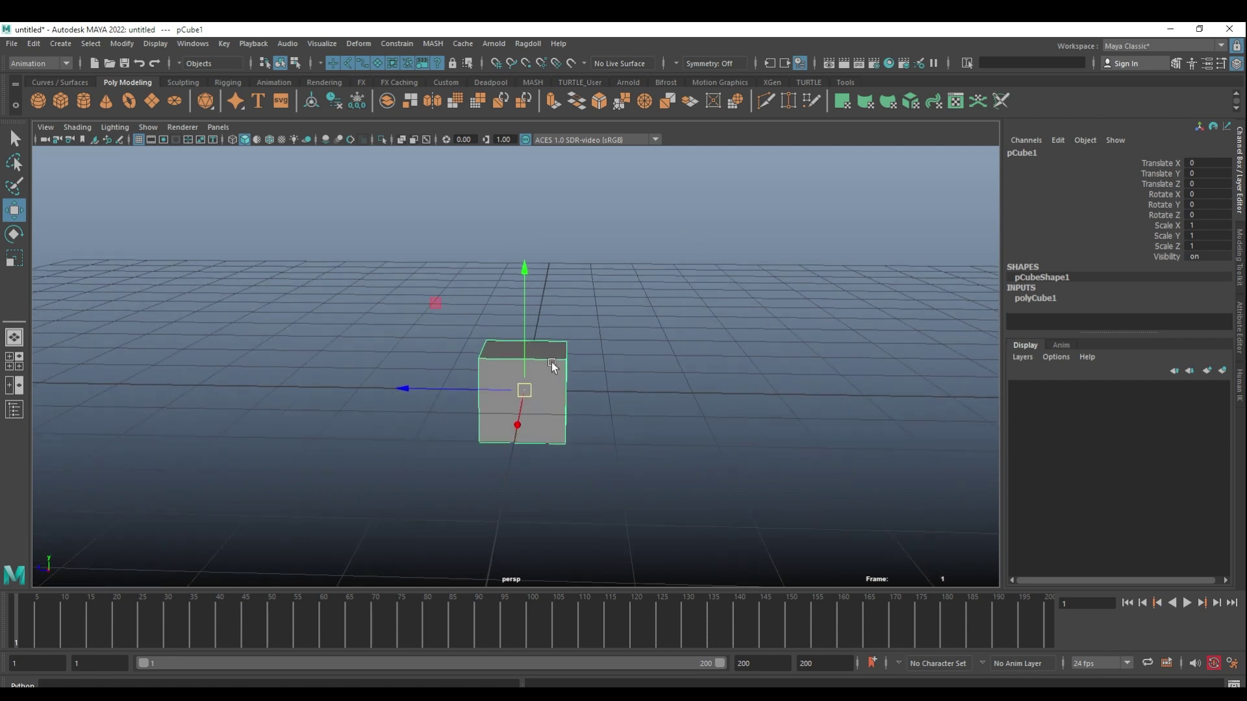
left_click_drag(552, 365, 650, 387, "alt")
middle_click_drag(649, 387, 601, 440, "alt")
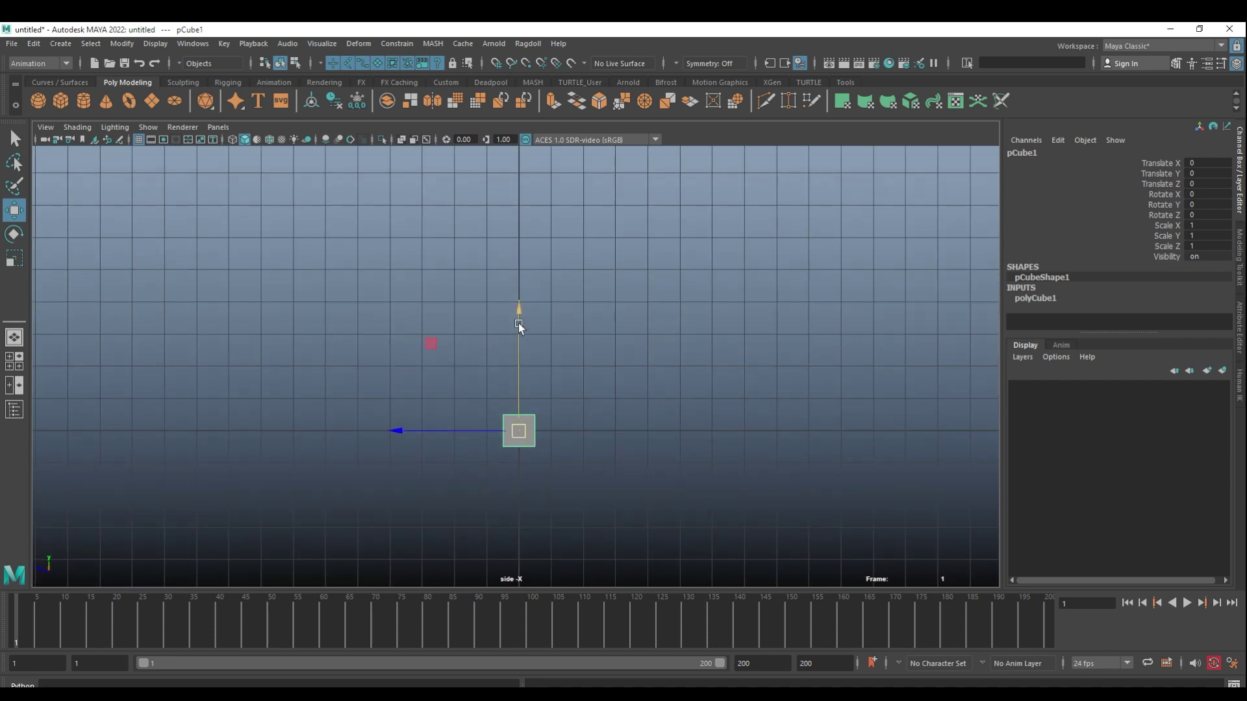
left_click_drag(520, 326, 519, 298)
right_click_drag(519, 298, 694, 343, "alt")
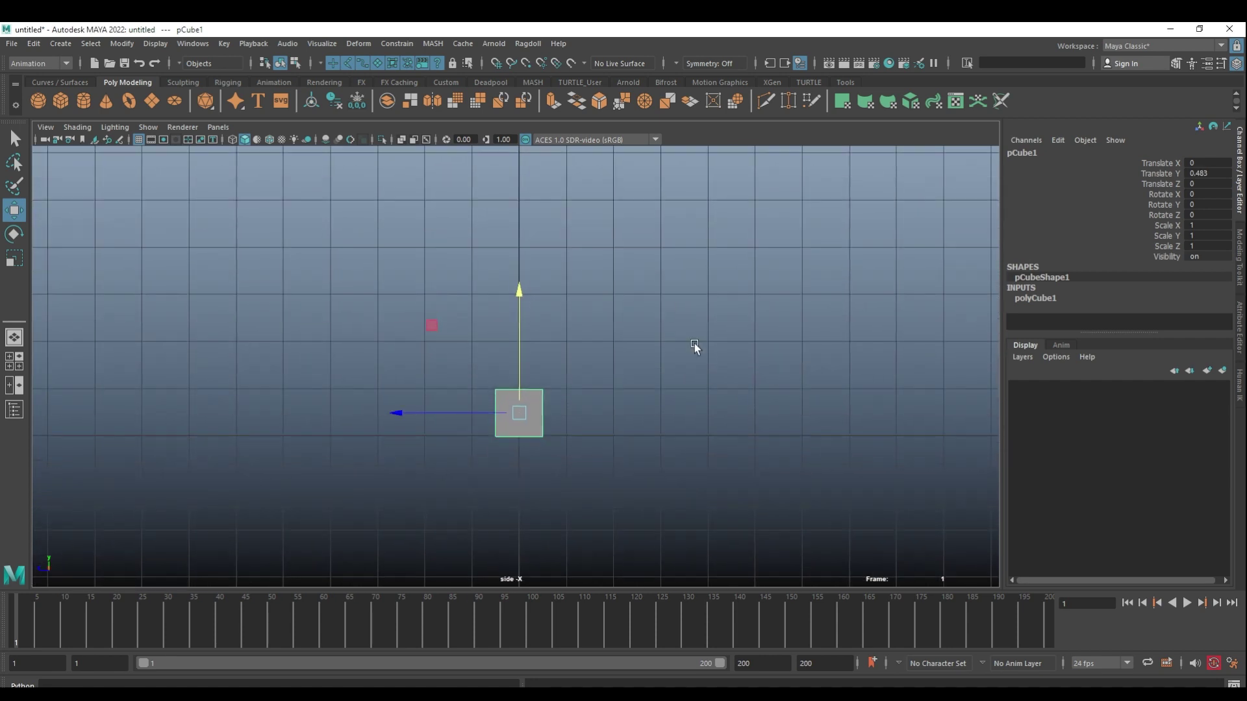
key("s")
mouse_move(621, 362)
left_mouse_down("alt")
mouse_move(623, 348)
mouse_move(617, 378)
left_mouse_up("alt")
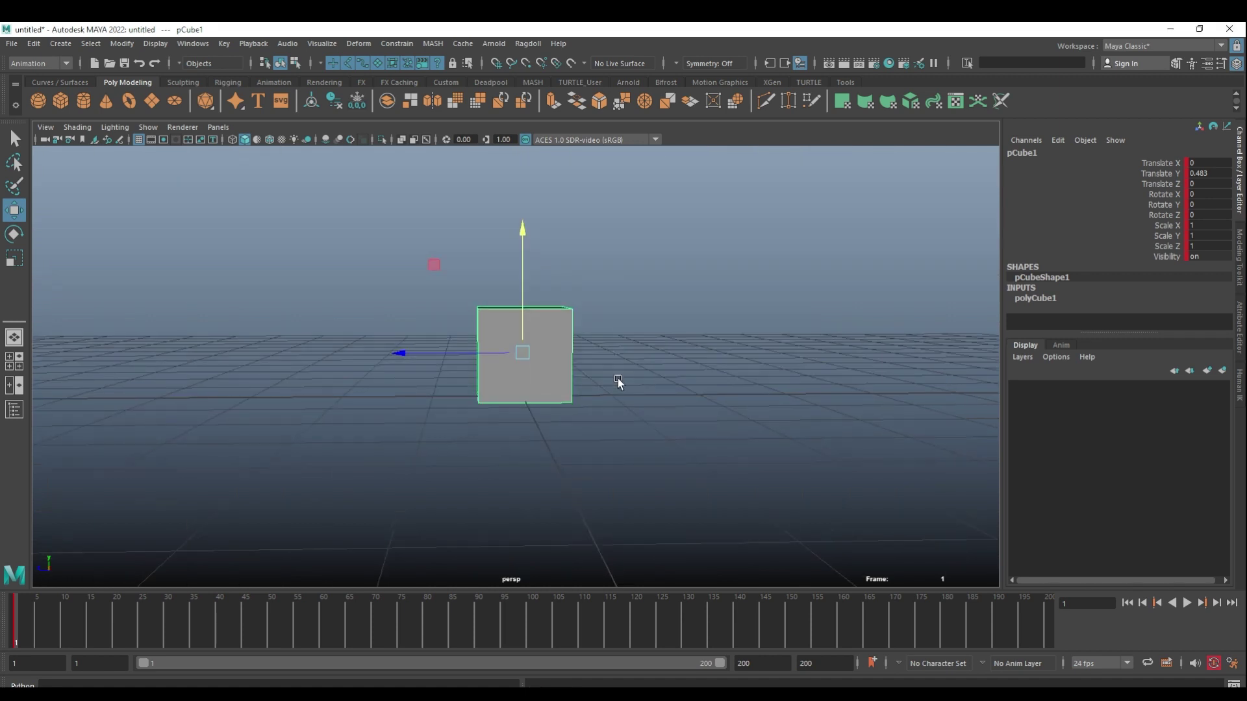
Key the cube at frame 2 and shorten the playback range to end at frame 109.
left_click(21, 609)
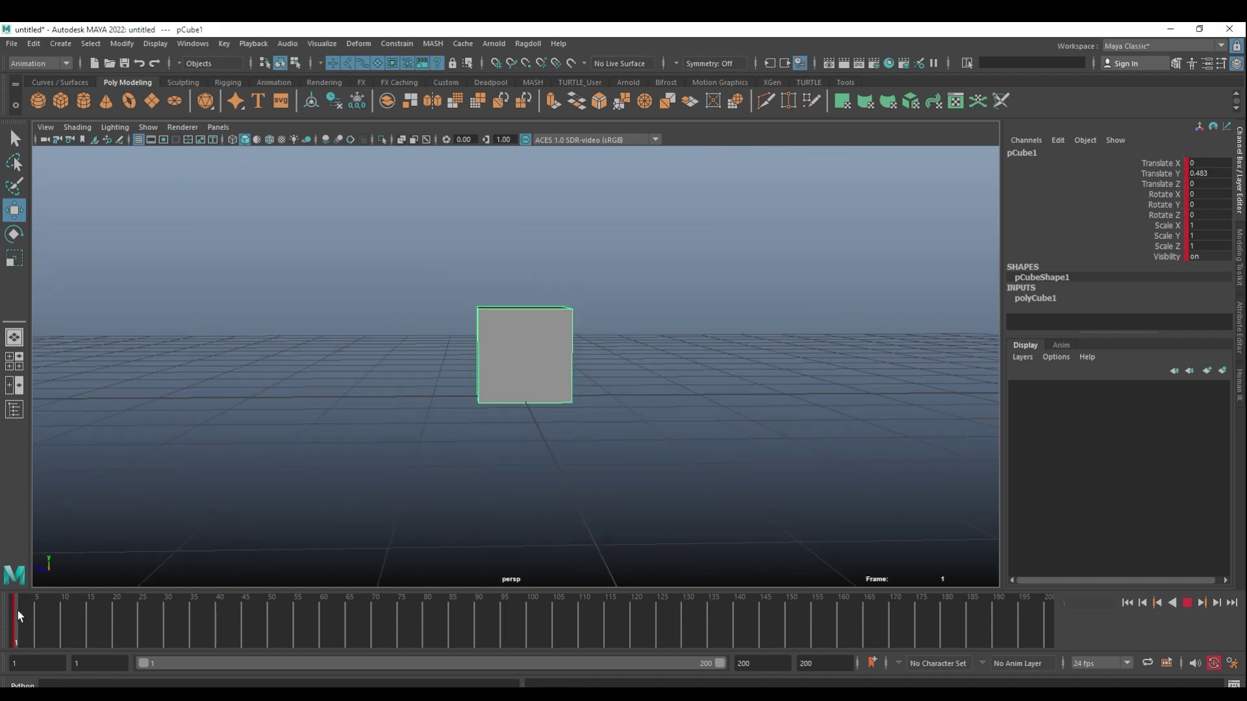
left_click(17, 611)
left_click(20, 610)
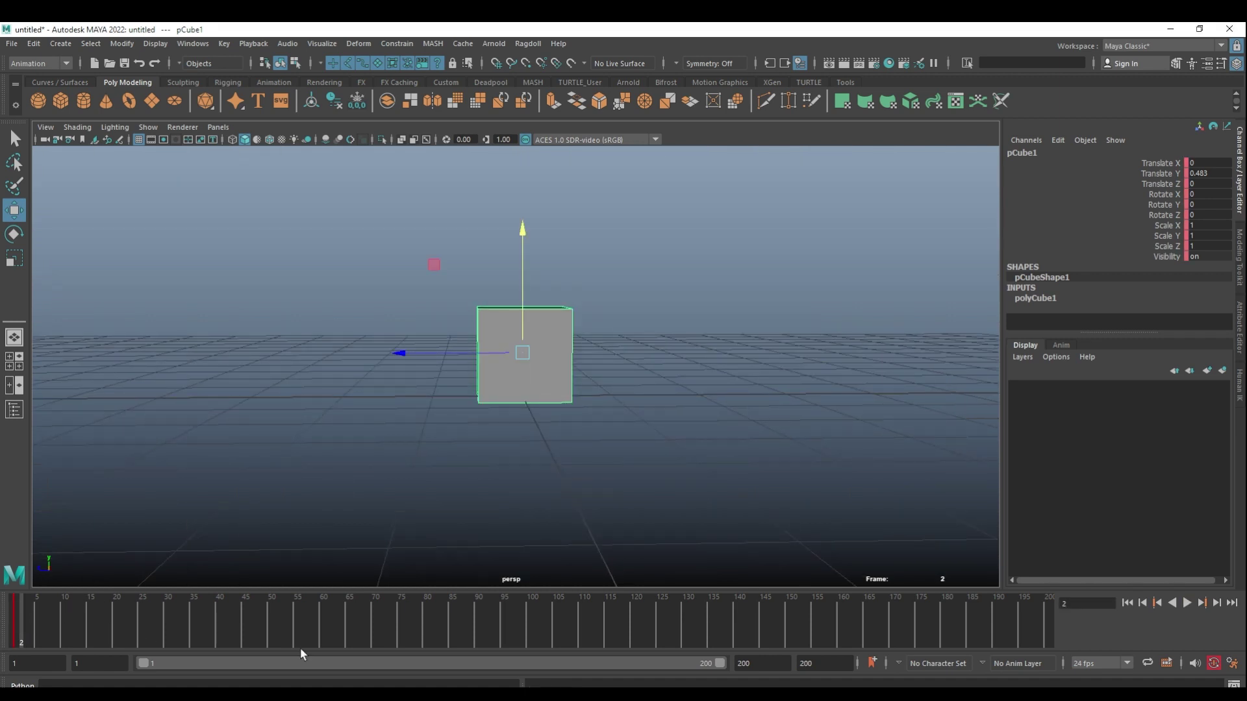
left_click_drag(718, 663, 458, 663)
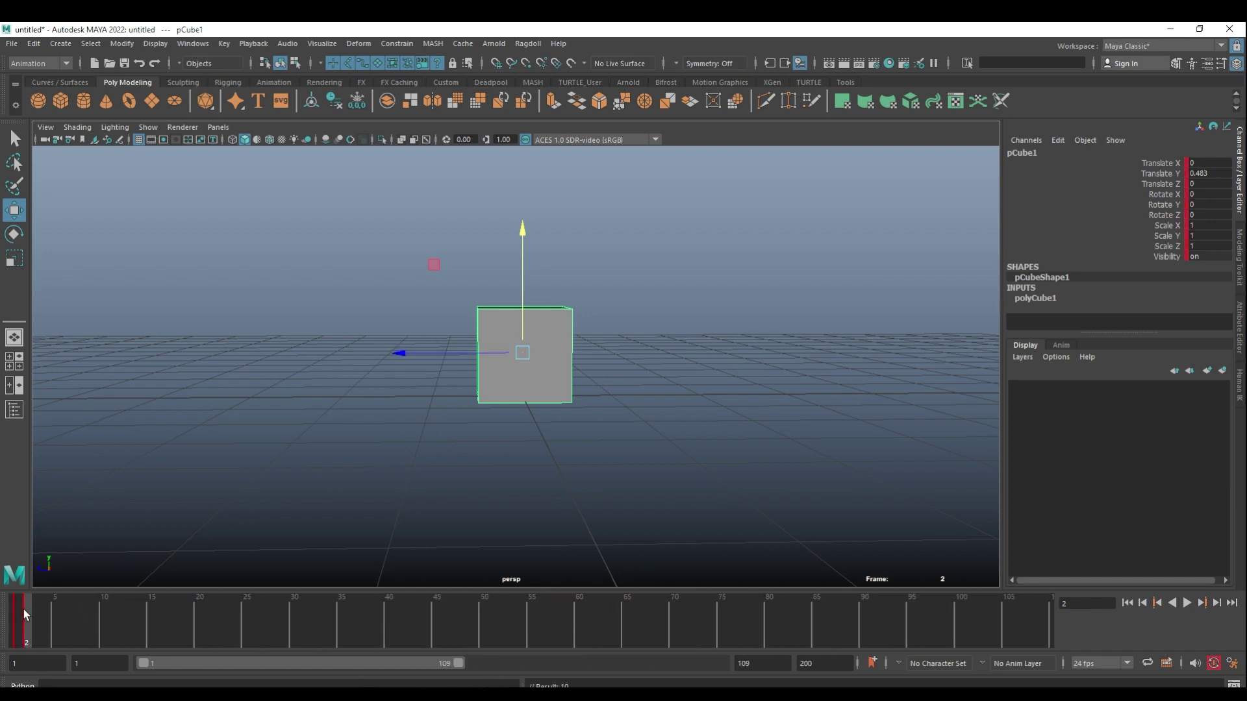
Move the cube along the Z axis to about 8.37 at frame 10 to key its new position.
left_click(104, 607)
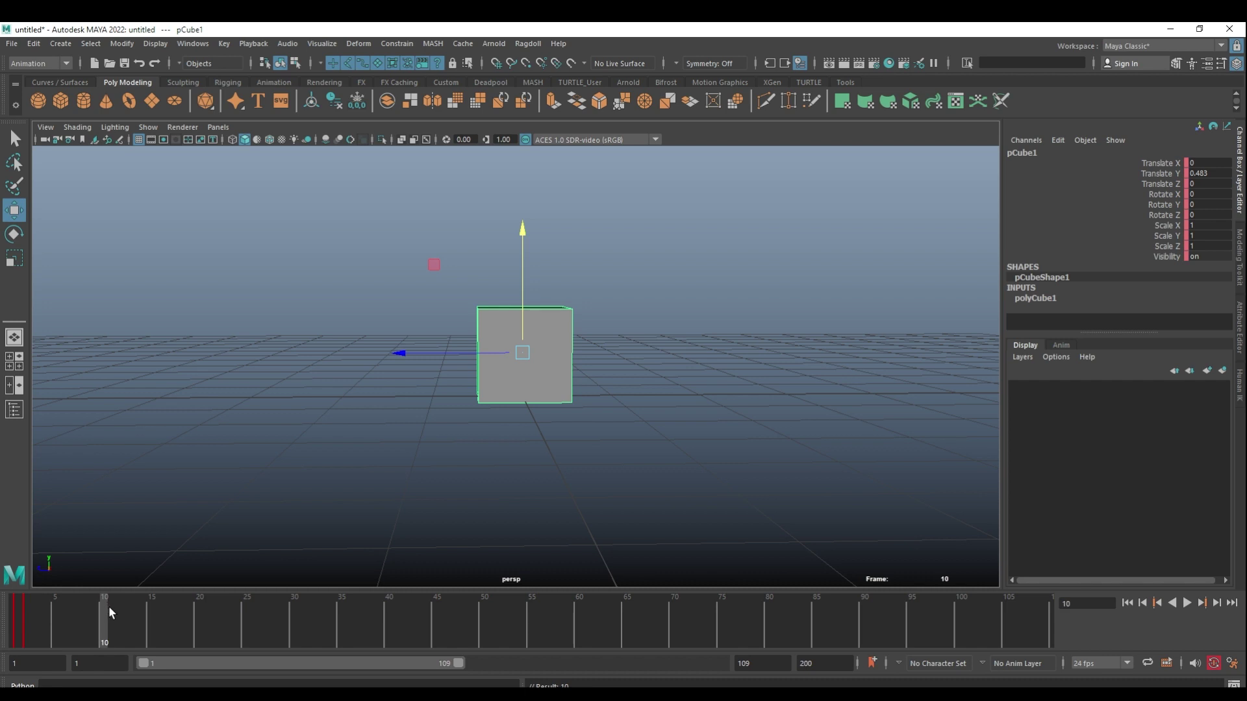
left_click_drag(407, 353, 48, 339)
scroll(259, 422, "down", 5)
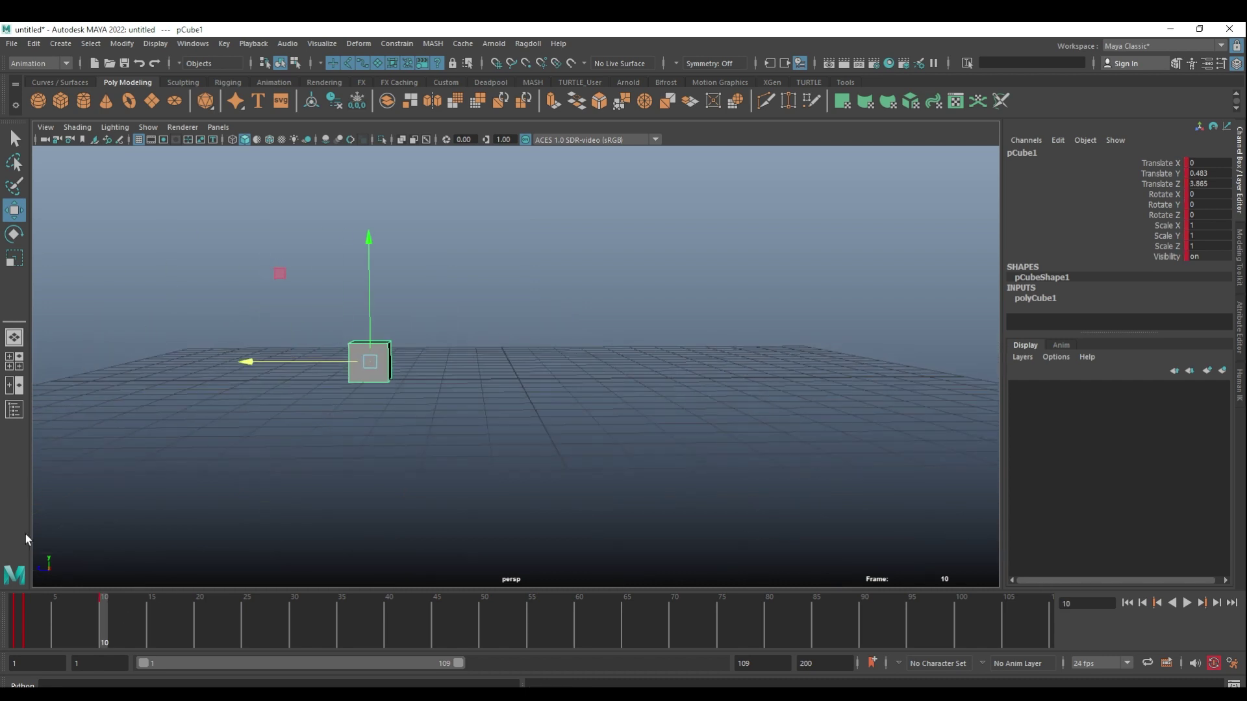
left_click_drag(20, 605, 106, 601)
left_click_drag(273, 362, 113, 376)
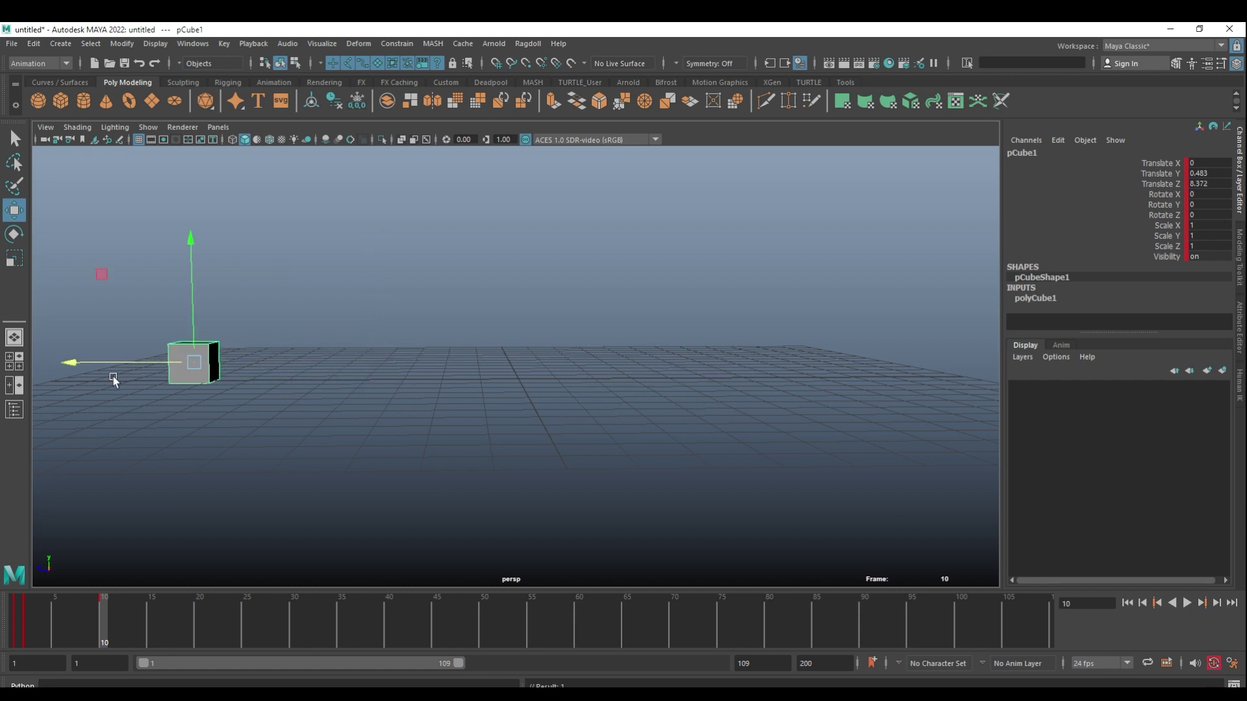
scroll(296, 404, "down", 3)
left_click_drag(296, 404, 302, 410, "alt")
Delete the cube's keys after frame 1 and play the timeline from the start.
left_click_drag(13, 616, 147, 615, "shift")
key("Delete")
left_click_drag(66, 616, 22, 611)
key("alt+v")
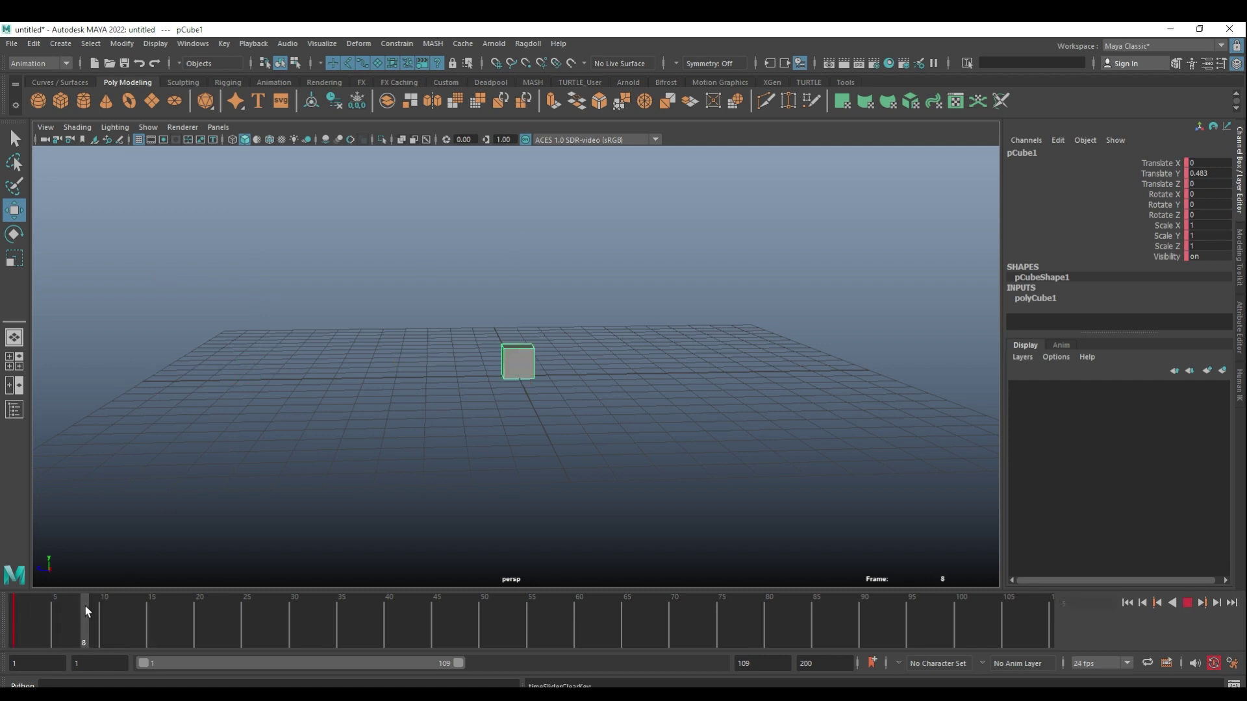
Key the cube at frame 10 with Translate Z about 10.6 and play the movement from frame 1.
mouse_move(101, 606)
left_mouse_down()
mouse_move(120, 604)
mouse_move(21, 606)
left_mouse_up()
key("alt+v")
right_click_drag(336, 400, 563, 387, "alt")
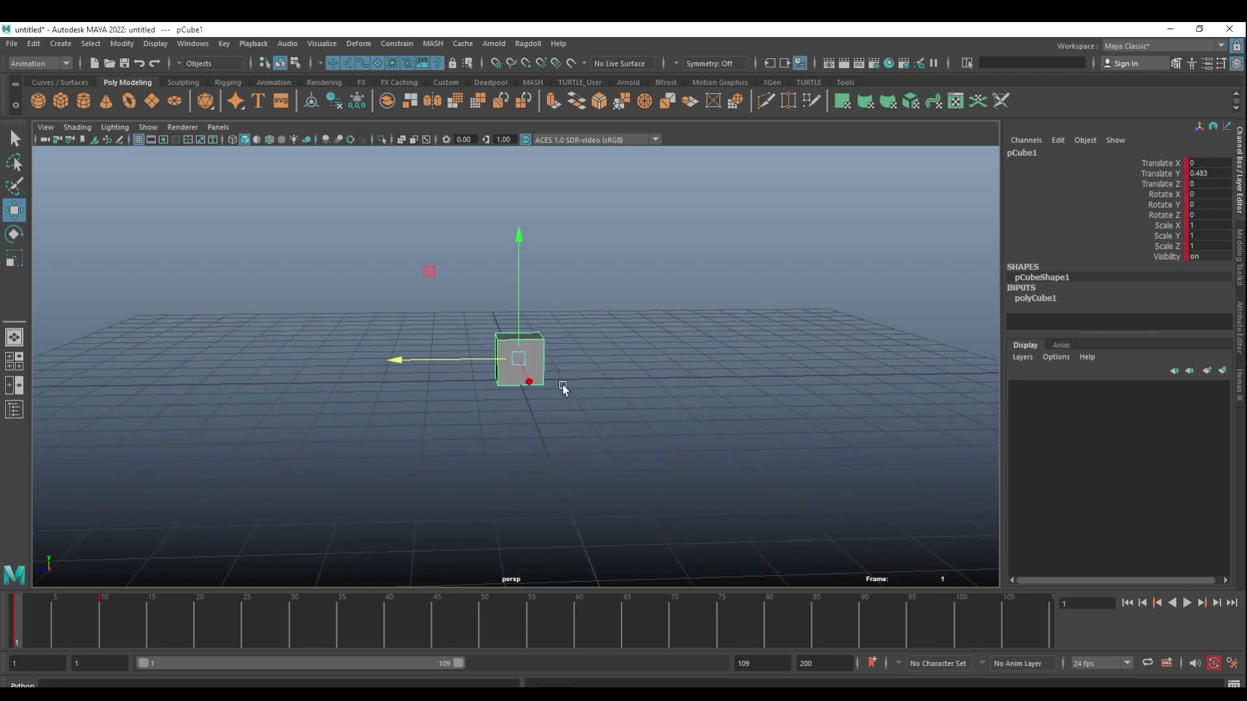
Narrow the playback range so that it starts at frame 50 and ends at frame 100.
left_click_drag(458, 663, 732, 649)
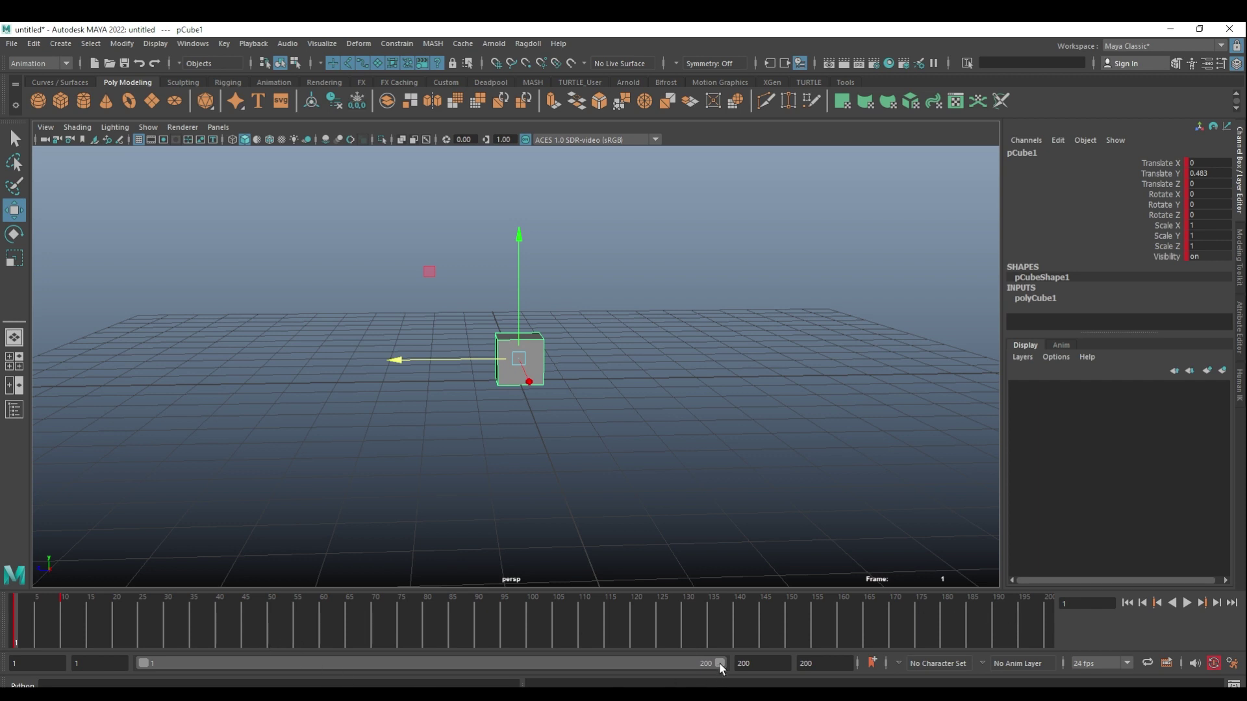
left_click_drag(719, 664, 409, 664)
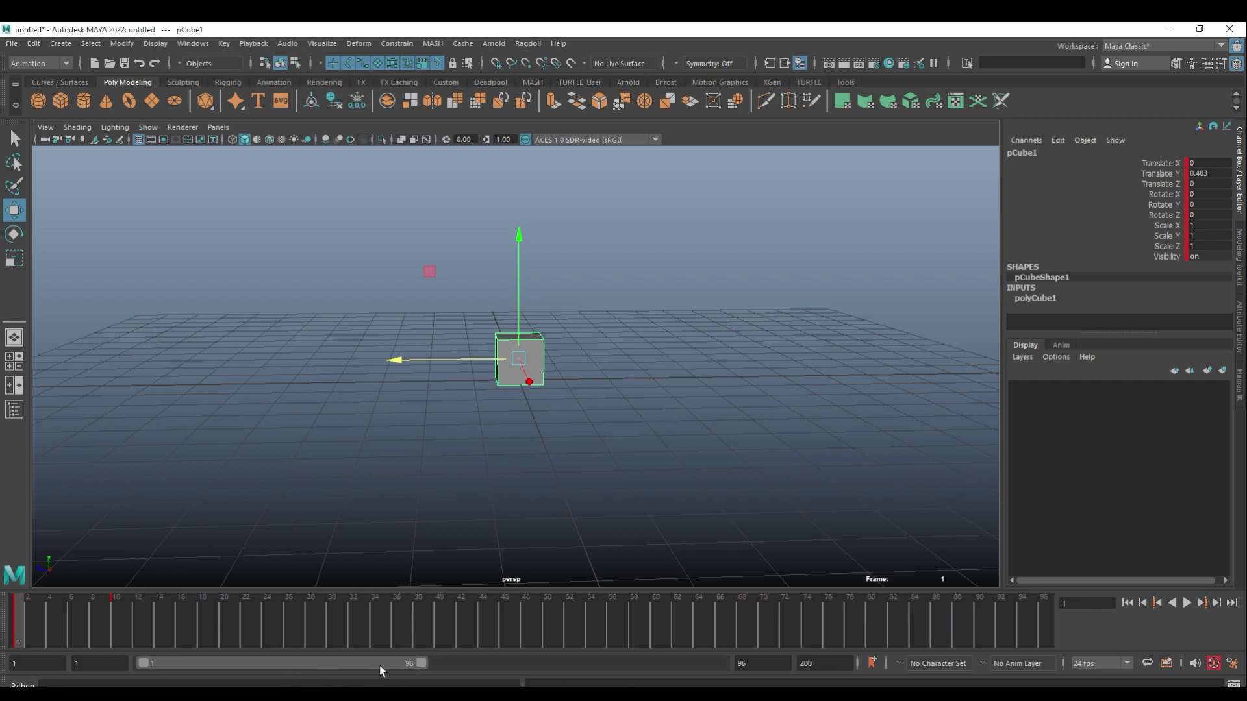
left_click_drag(141, 664, 311, 669)
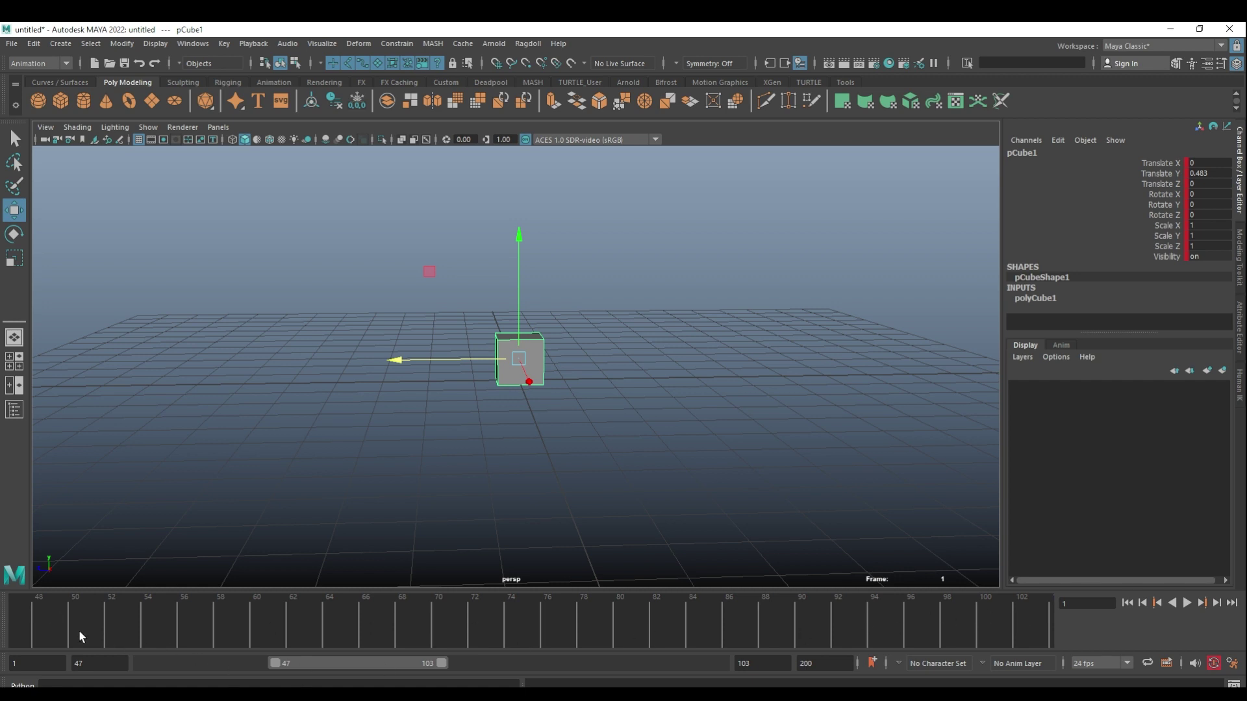
left_click(43, 662)
mouse_move(272, 663)
left_mouse_down()
mouse_move(294, 670)
mouse_move(281, 664)
left_mouse_up()
left_click_drag(426, 664, 437, 665)
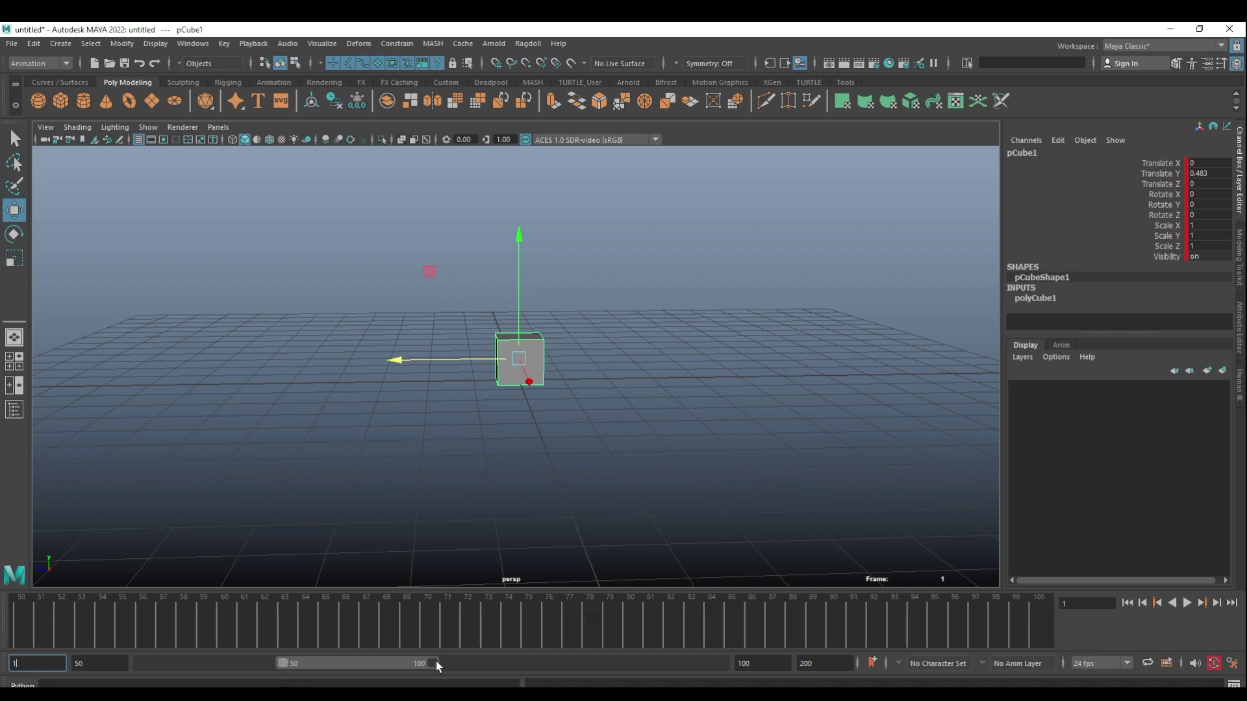
Play the animation within the 50–100 range and restore the full playback range of frames 1–200.
left_click(22, 610)
key("alt+v")
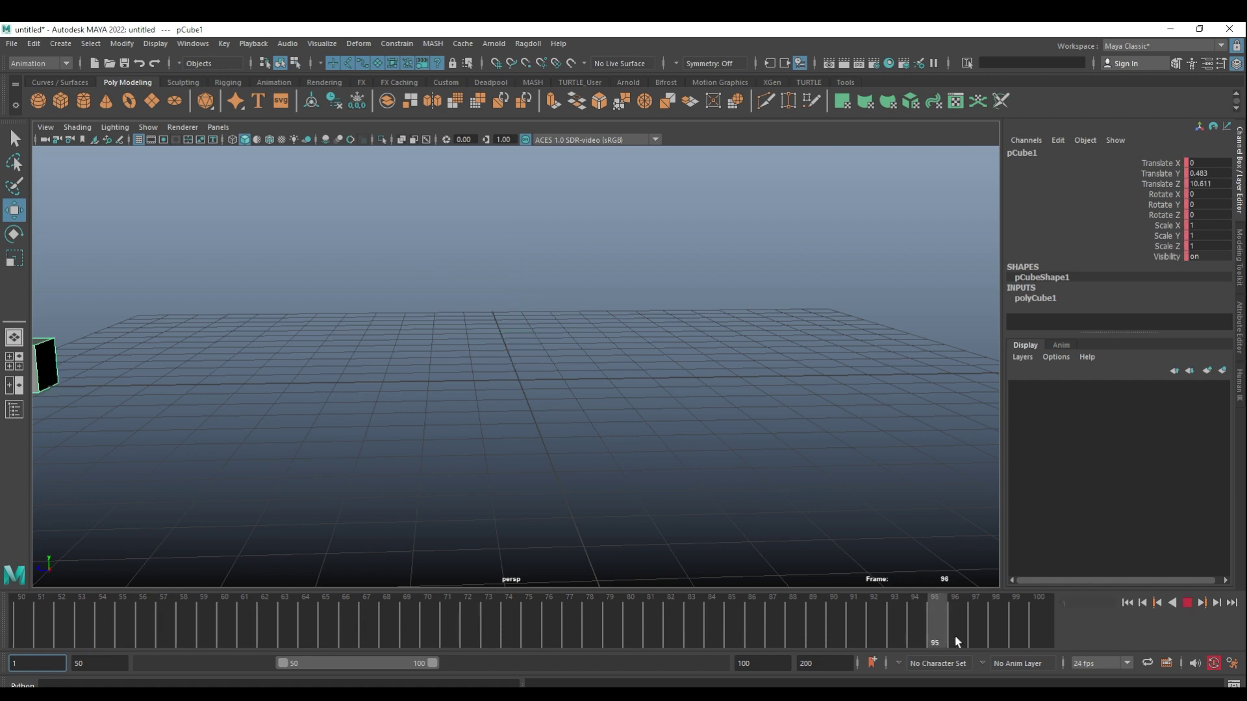
key("alt+v")
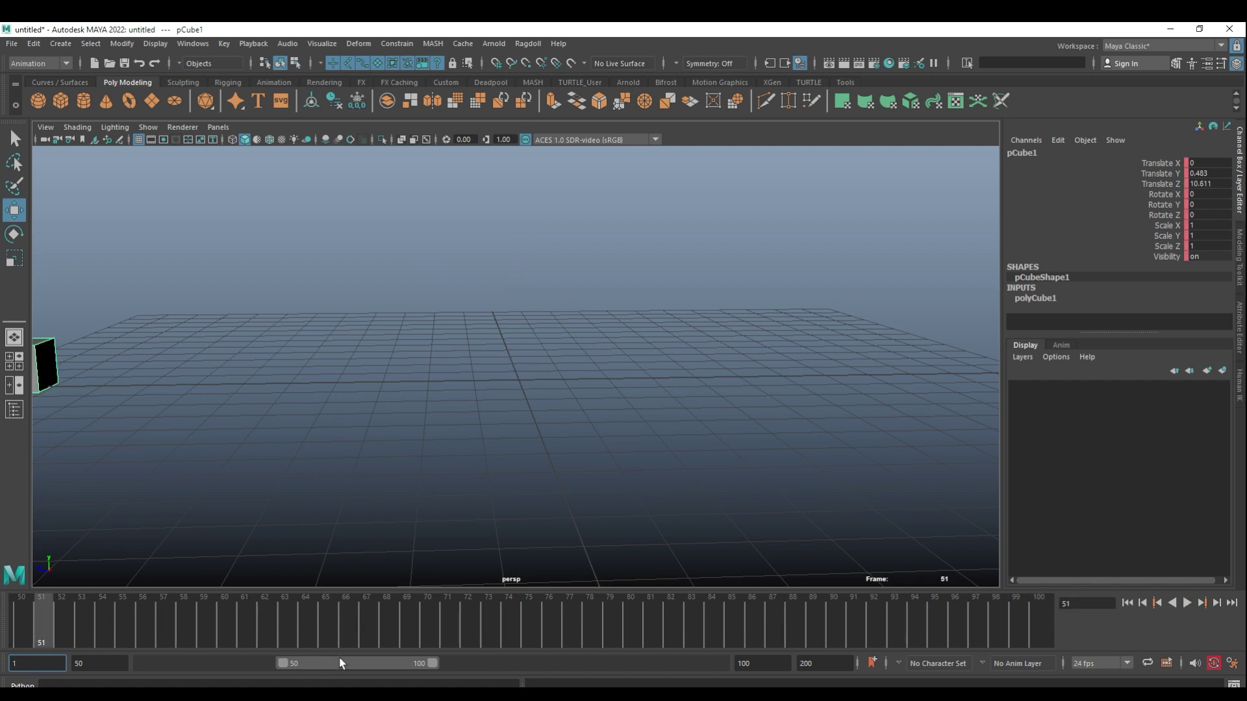
double_click(339, 663)
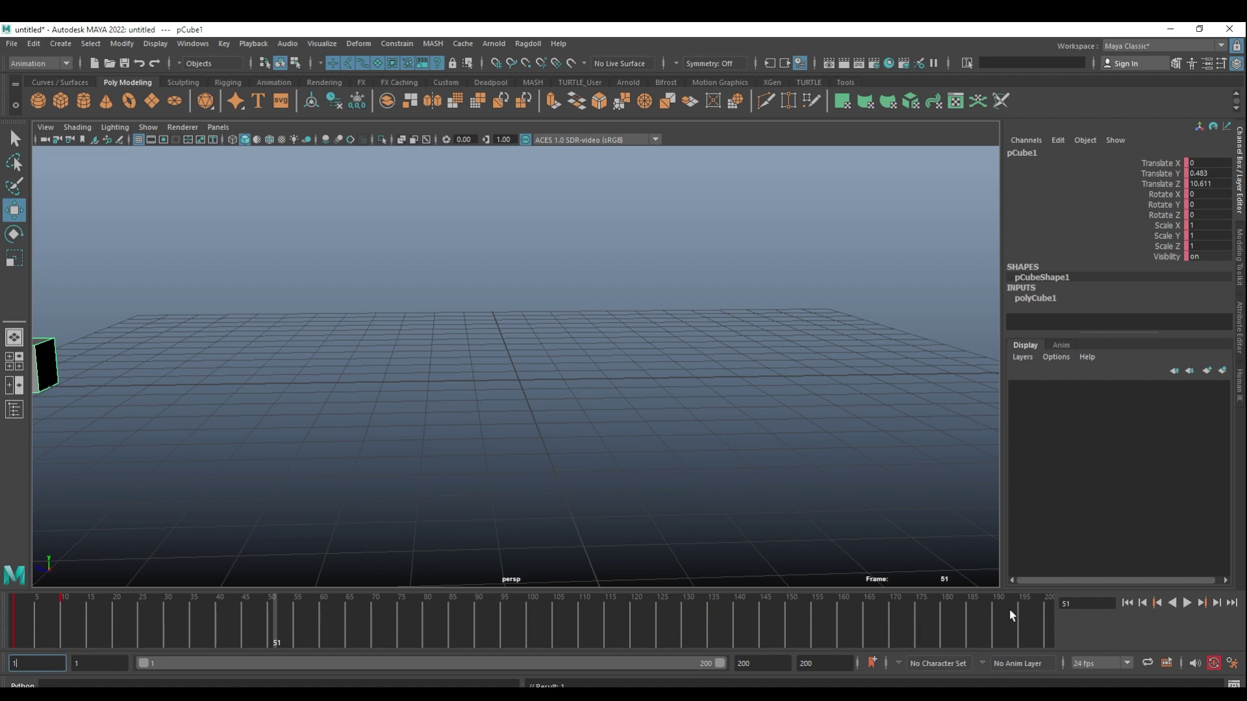
Return to the start of the timeline and play the cube's animation forwards with the playback controls.
left_click_drag(765, 454, 649, 520, "alt")
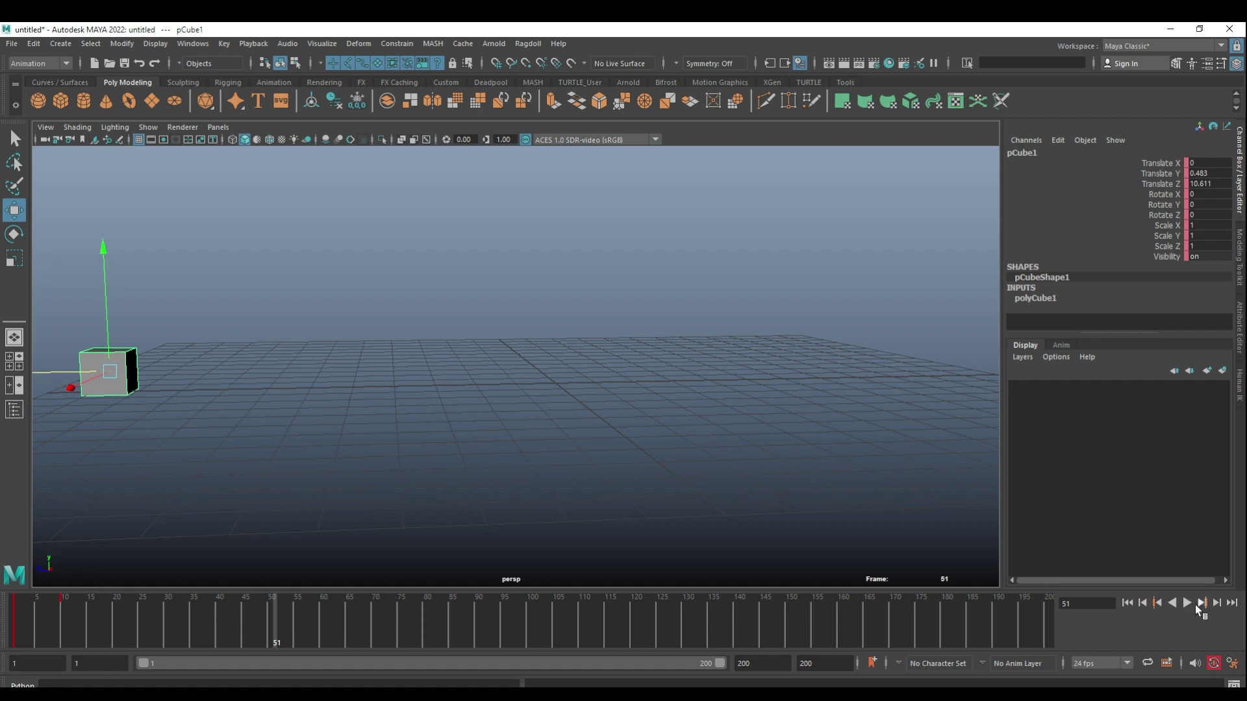
left_click(1128, 603)
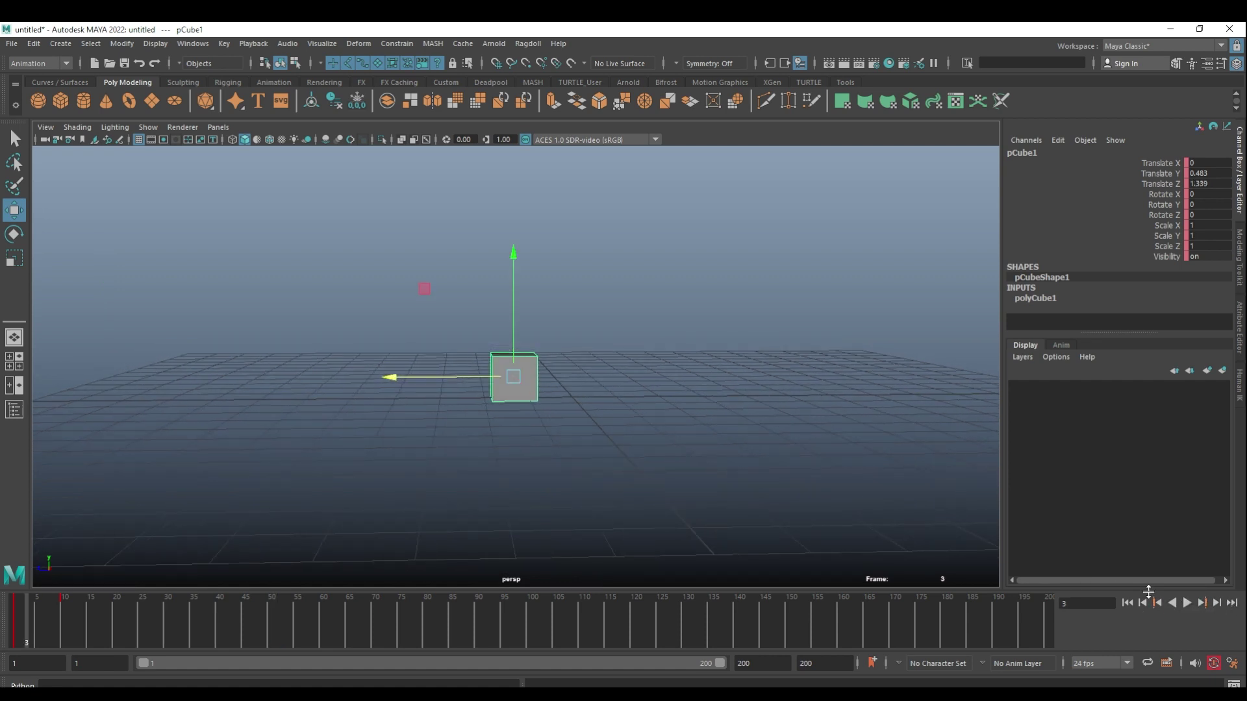
left_click(1188, 602)
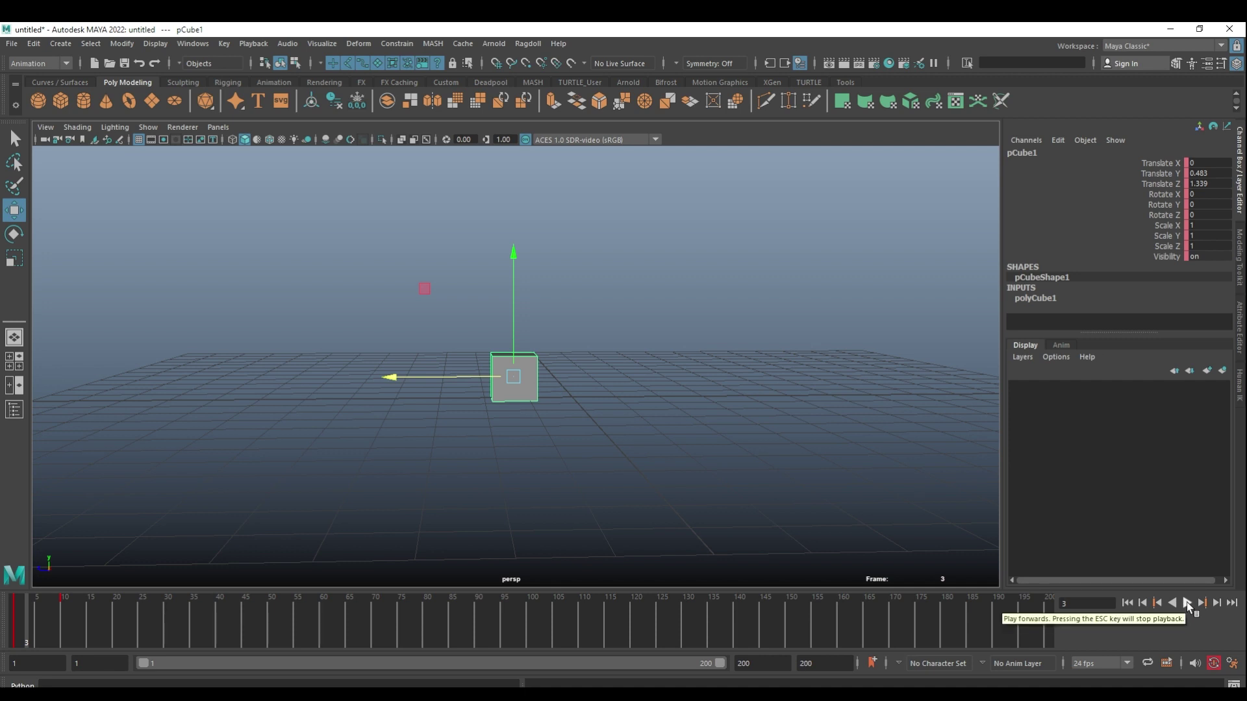
left_click(1186, 602)
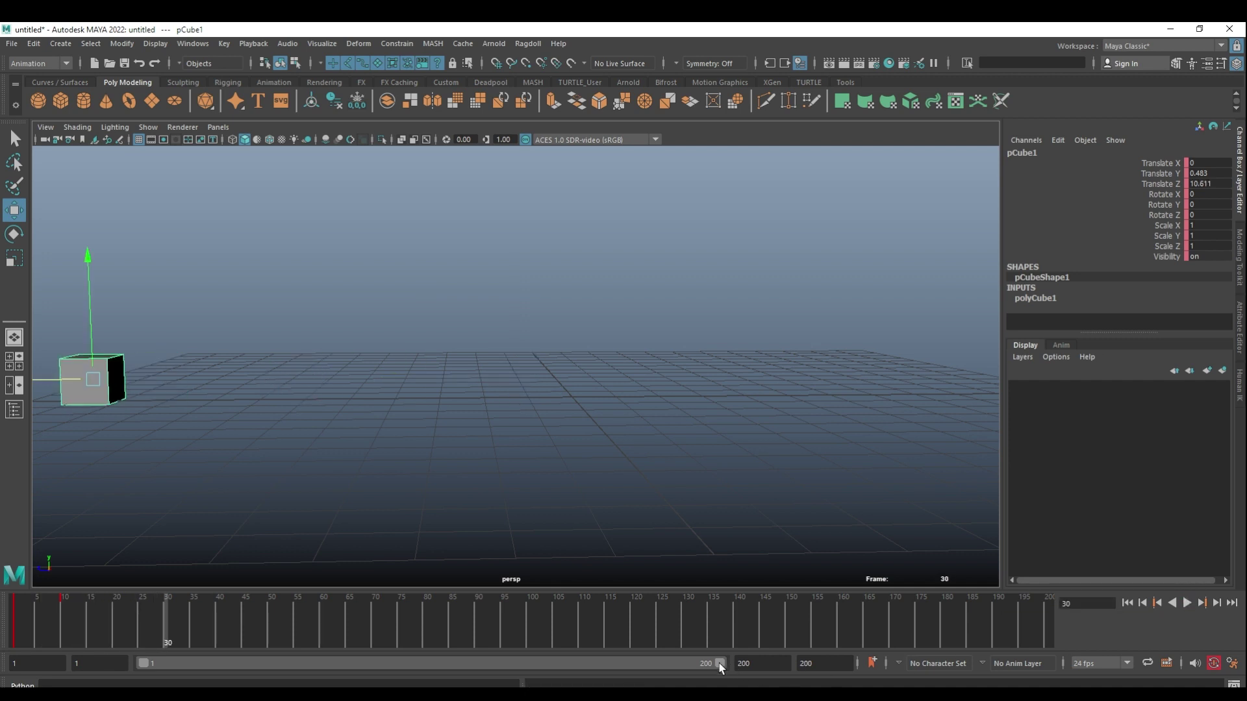
Shorten the playback range to end at frame 20 and play the cube's animation forwards and backwards.
left_click_drag(719, 663, 203, 664)
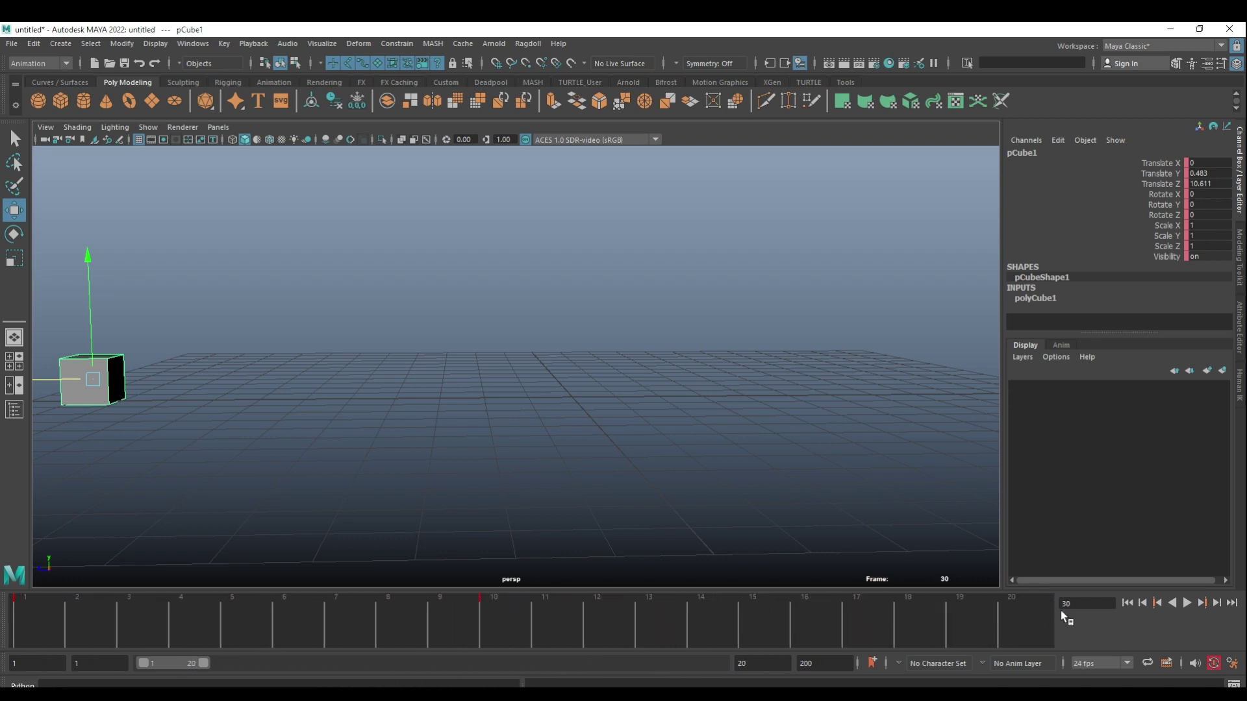
left_click(1134, 604)
left_click(1189, 604)
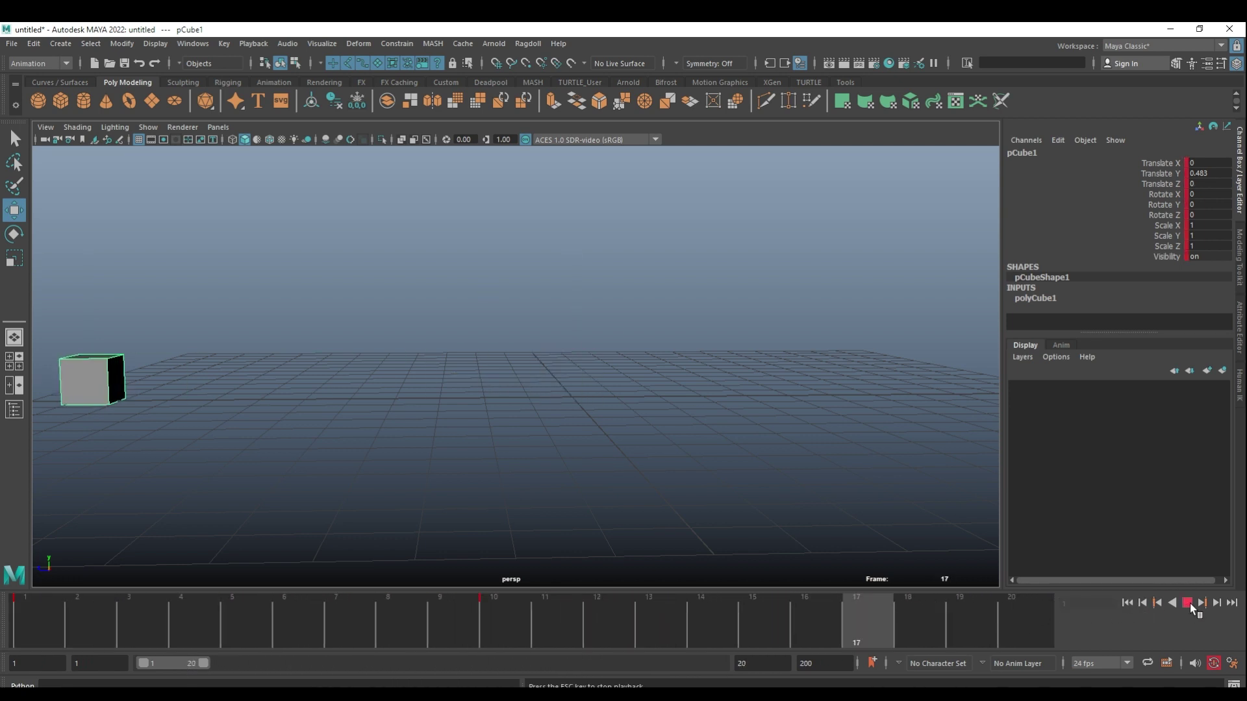
left_click(1172, 603)
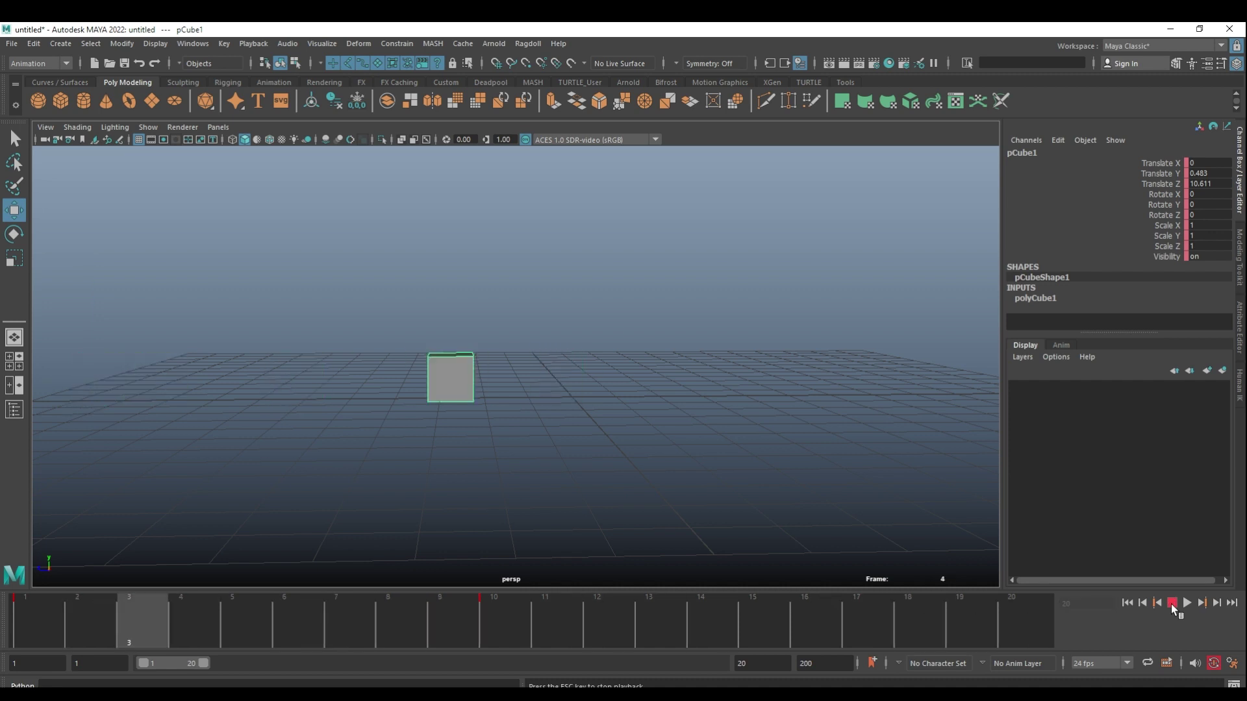
left_click(1172, 603)
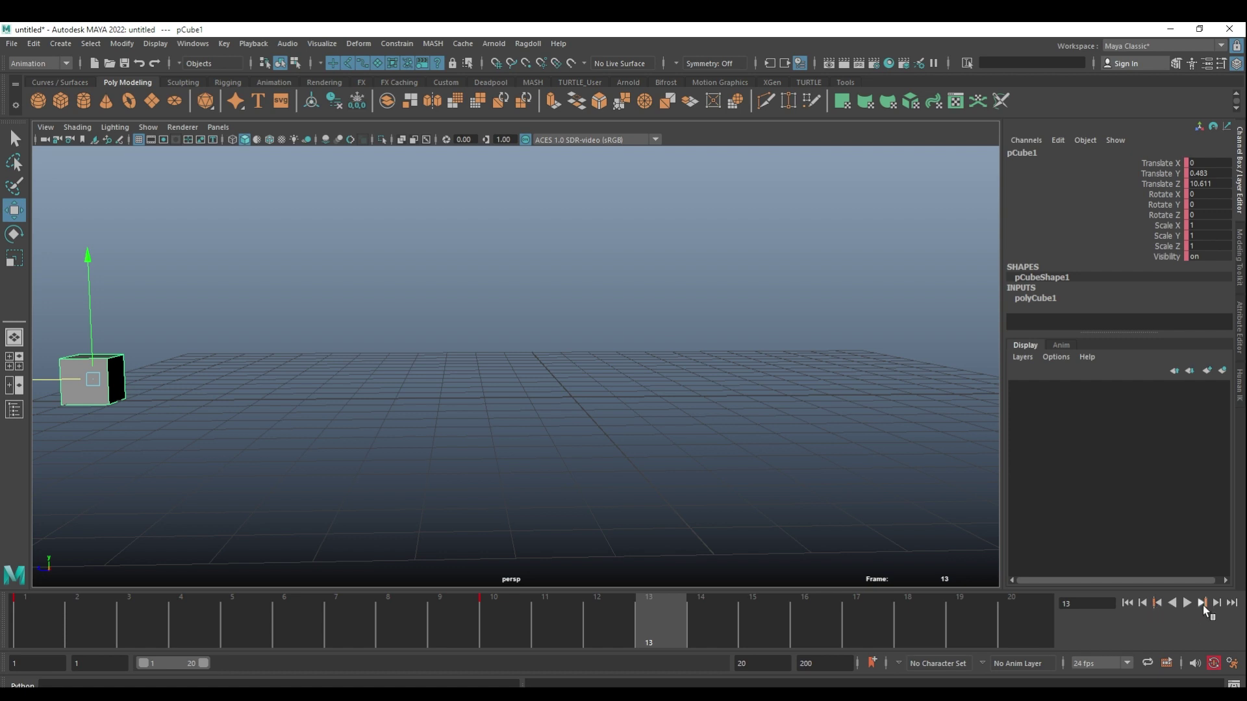
Jump back and forth between the cube's keys at frames 1 and 10.
left_click(1156, 603)
left_click(1156, 602)
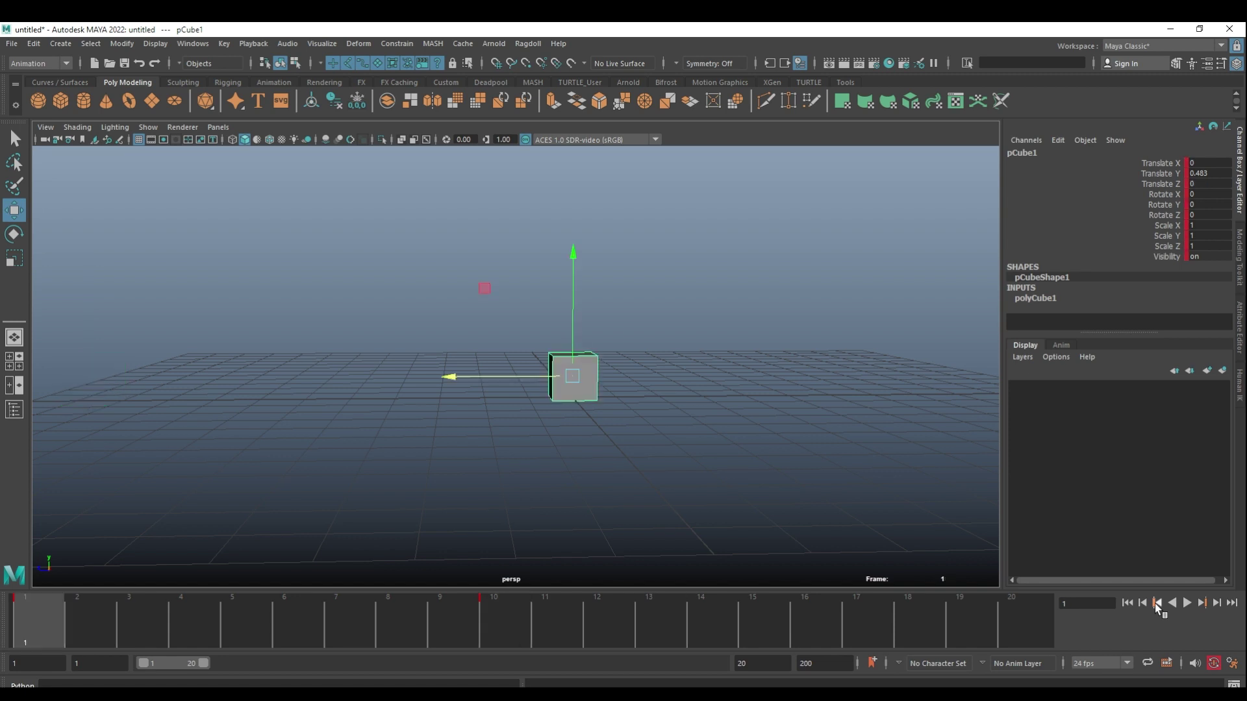
left_click(1156, 603)
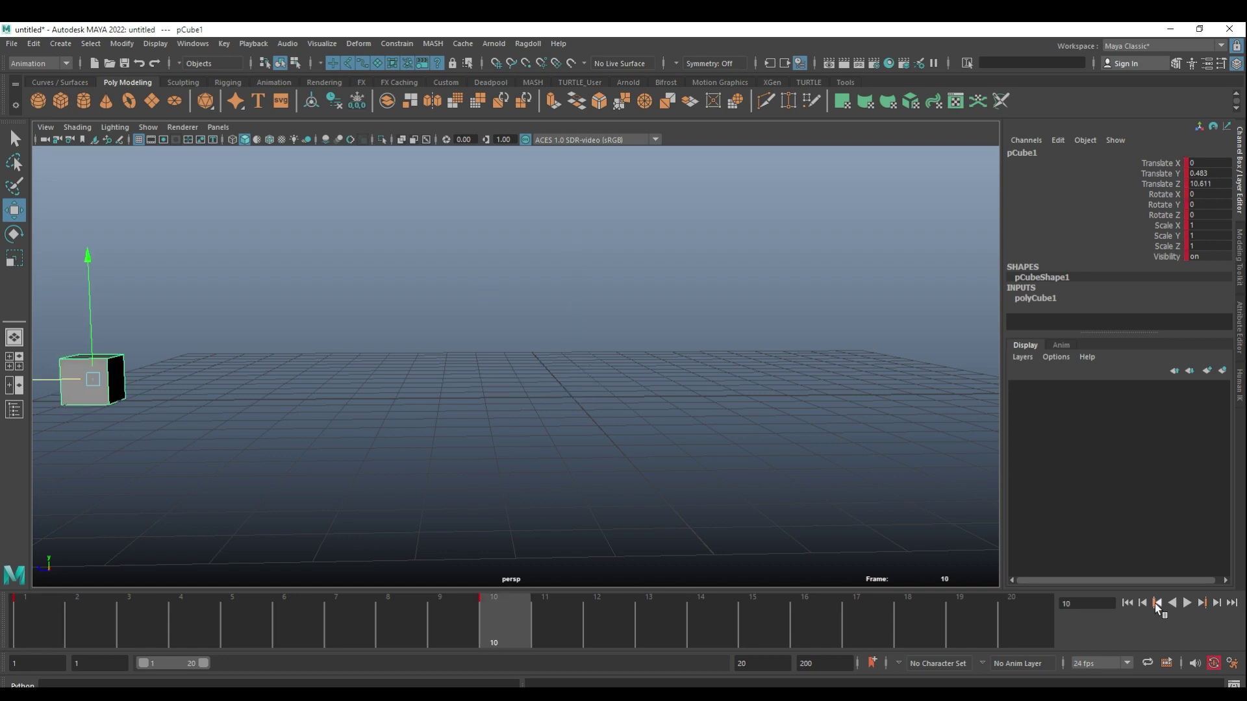
left_click(1156, 602)
left_click(1201, 603)
left_click(1156, 603)
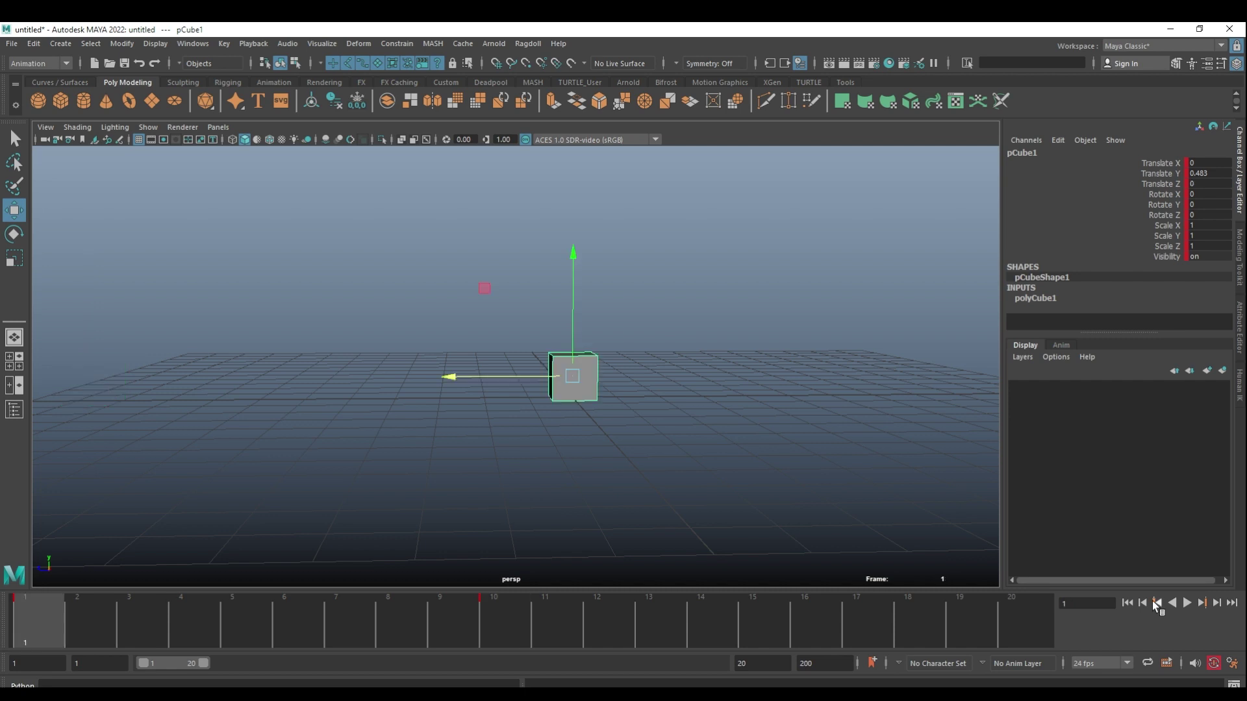
left_click(1201, 602)
Add in-between keys to the cube's animation at frames 5 and 8.
left_click_drag(494, 614, 224, 616)
key("s")
left_click_drag(302, 616, 416, 613)
key("s")
Select the cube's key at frame 10 and move it to frame 13 on the timeline.
left_click(502, 612, "shift")
left_click_drag(502, 613, 668, 611)
scroll(598, 448, "down", 4)
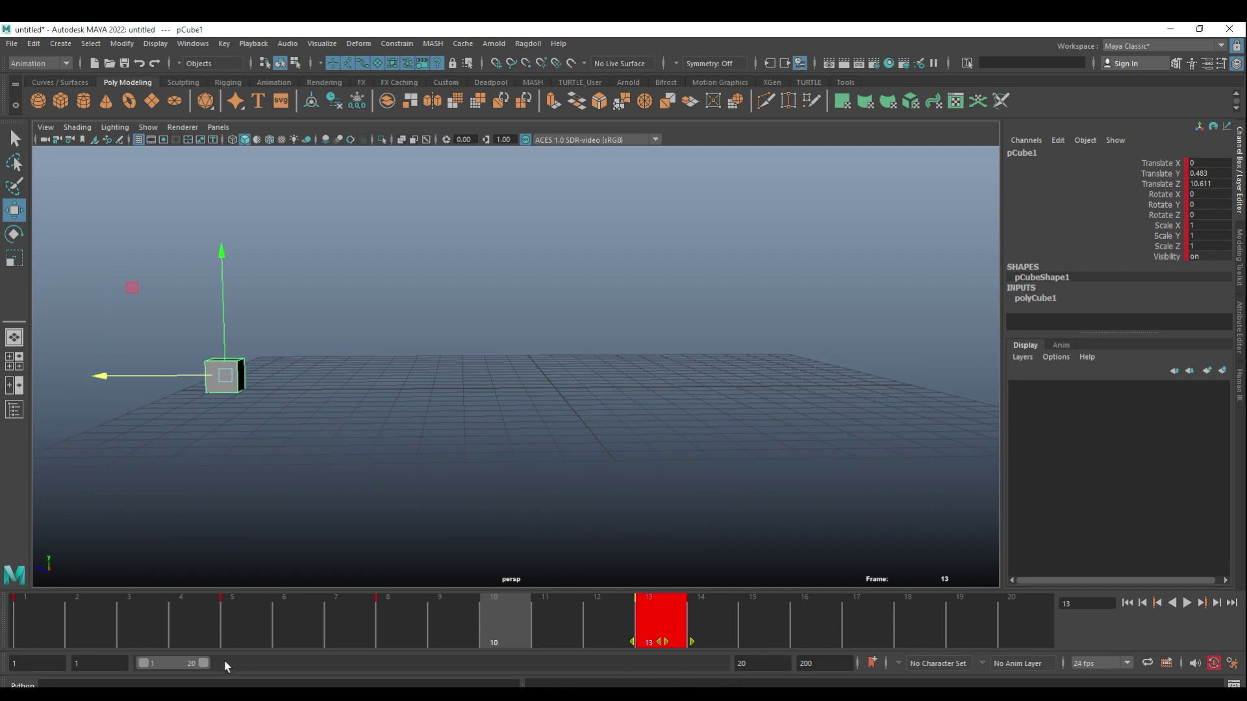
Extend the playback range to frame 32 and add keys on the cube at frames 16 and 19.
left_click_drag(203, 663, 238, 663)
left_click(480, 614)
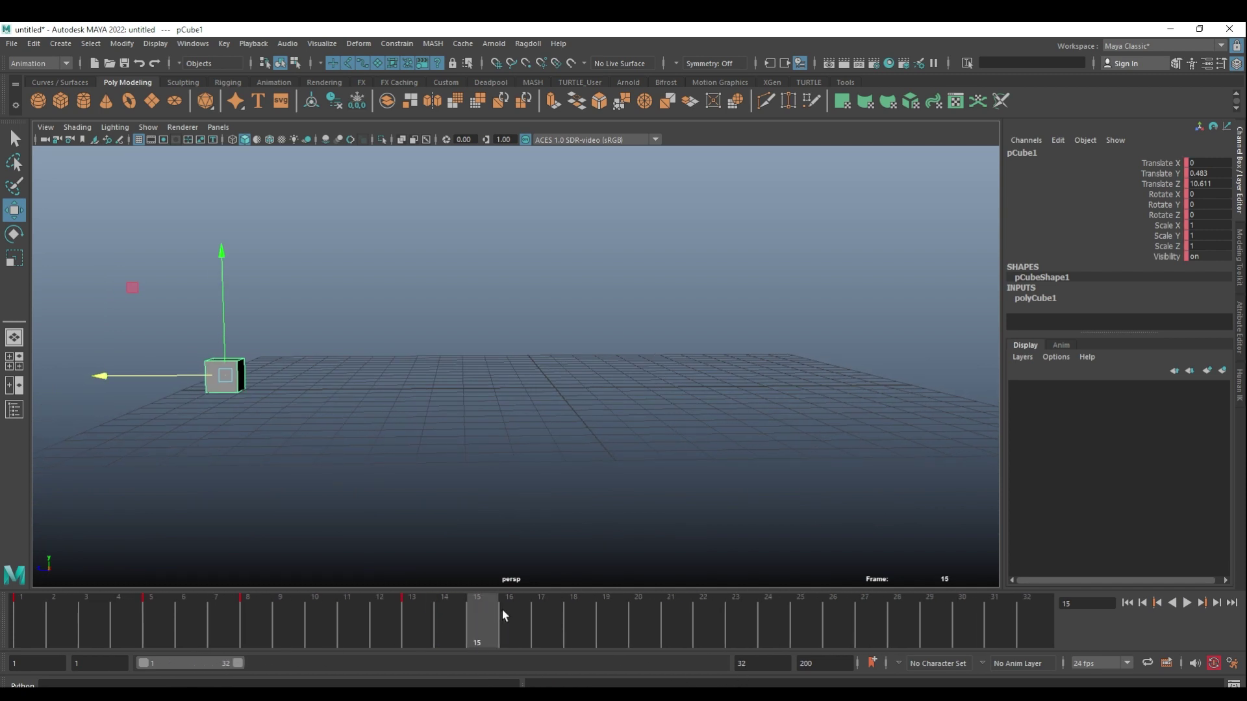
left_click(501, 614)
key("s")
left_click_drag(544, 621, 622, 614)
key("s")
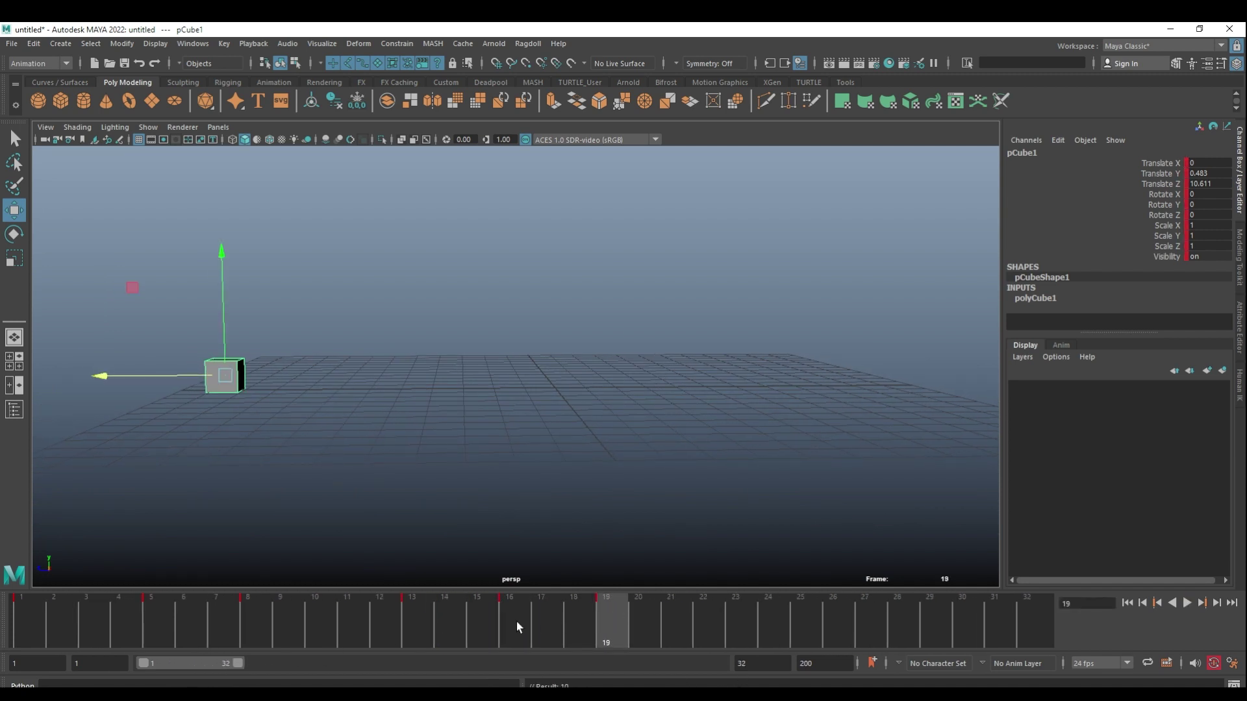
Move the cube outward to about 12.391 in Translate Z at frame 16 and back towards the grid centre at frame 19.
left_click(416, 611)
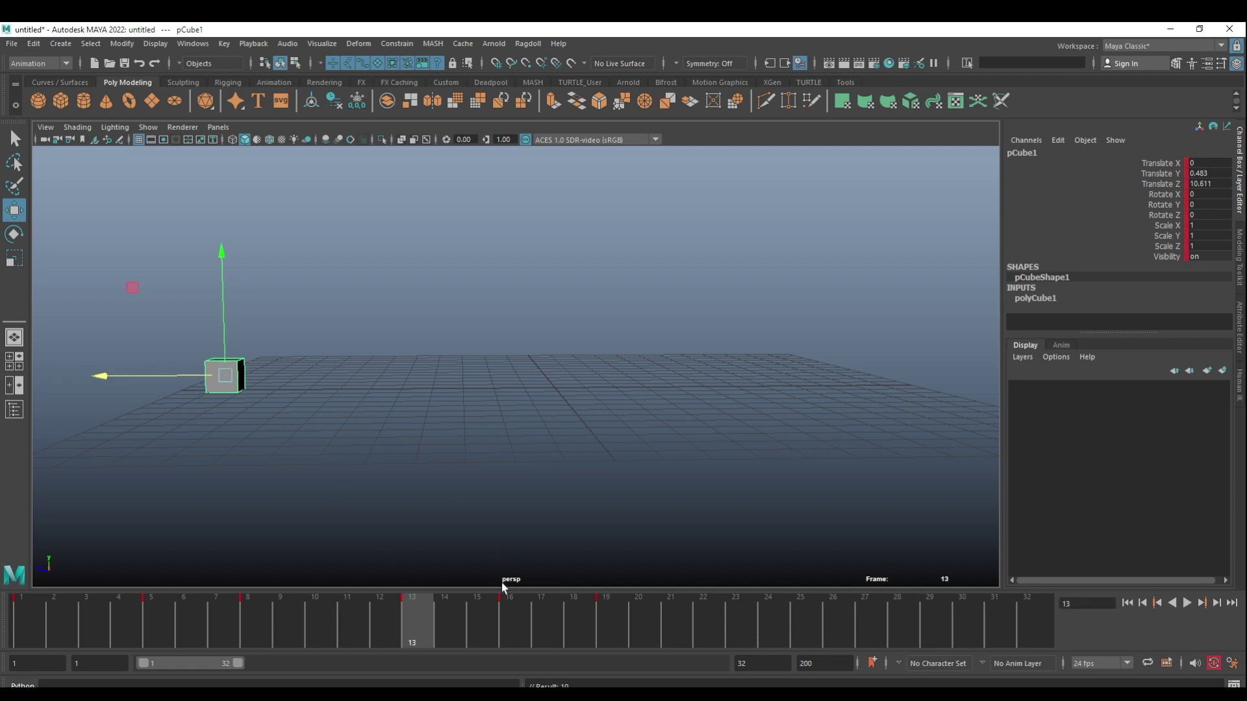
left_click(501, 611)
left_click_drag(172, 377, 117, 376)
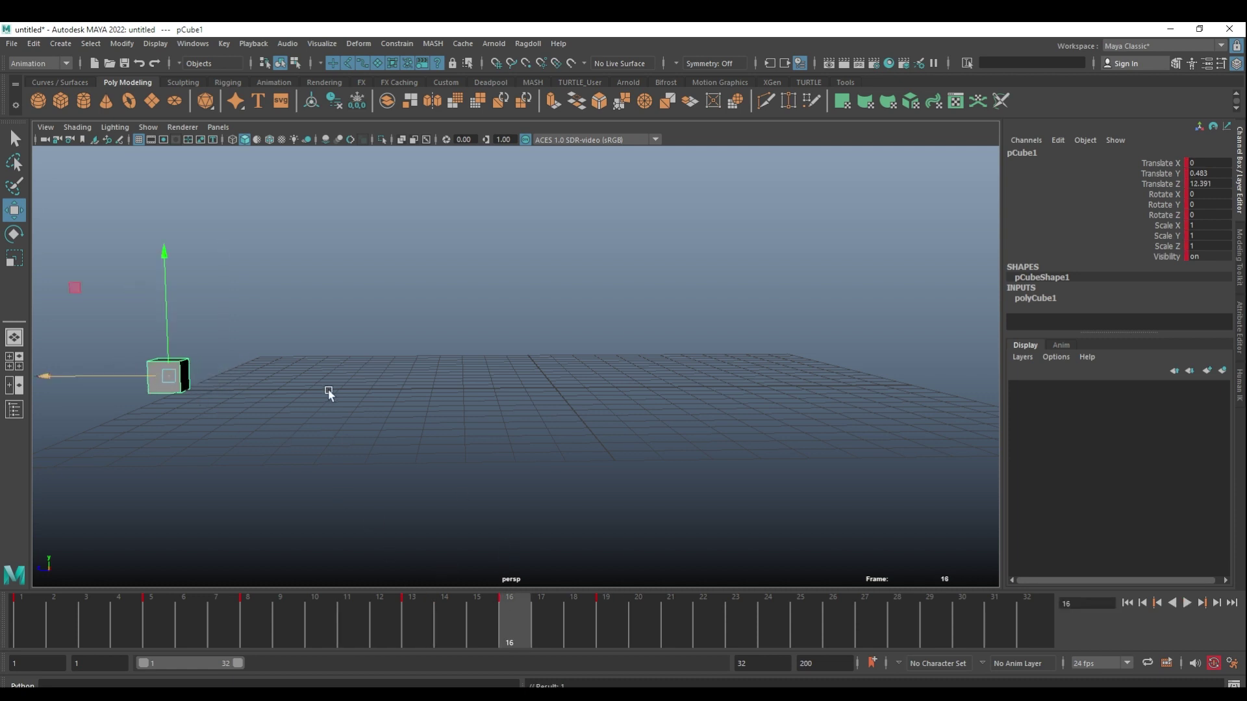
middle_click_drag(328, 393, 435, 395, "alt")
left_click(607, 607)
left_click_drag(313, 377, 523, 390)
Play the animation, scrub back to frame 1 and jump forward through the cube's successive keys.
key("alt+v")
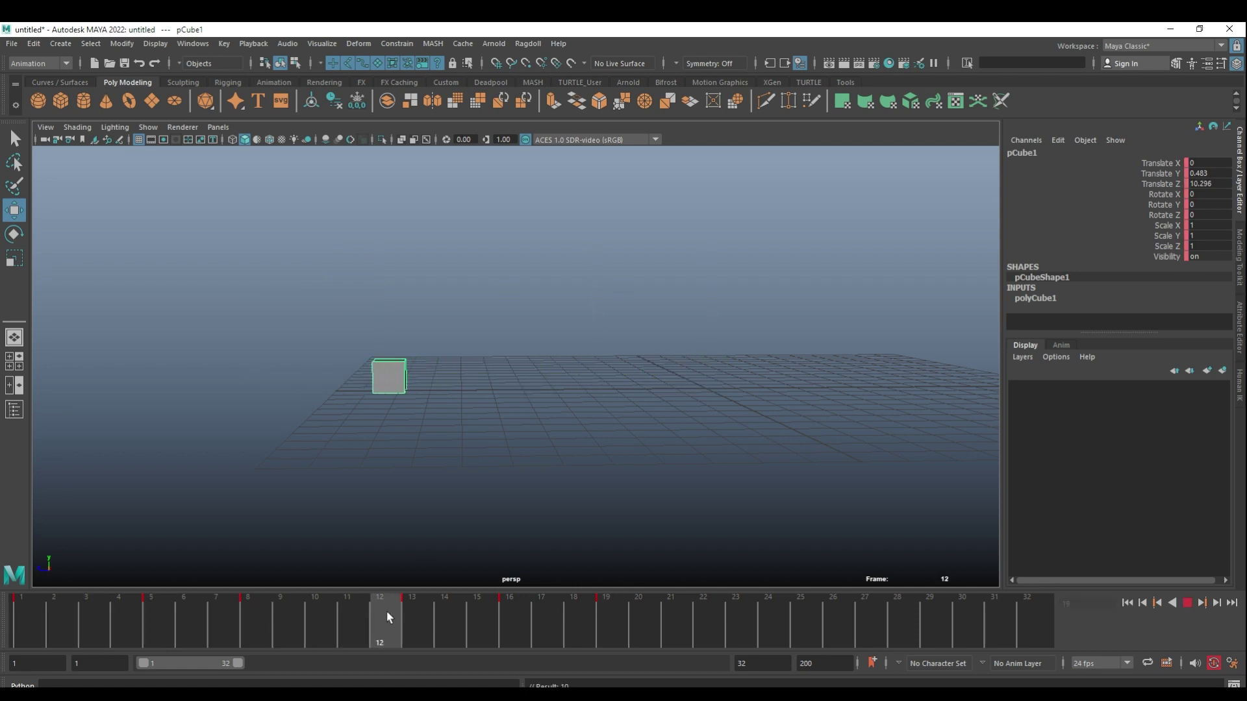
mouse_move(388, 617)
left_mouse_down()
mouse_move(609, 612)
mouse_move(26, 609)
left_mouse_up()
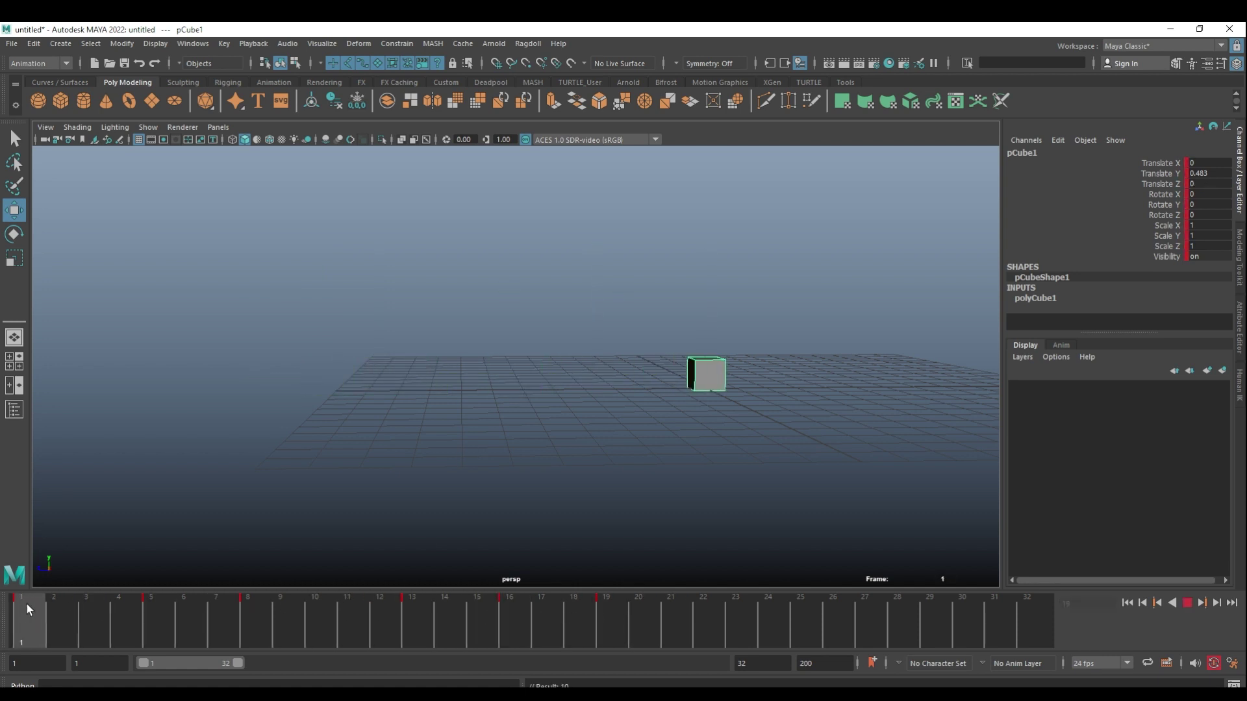
key("alt+v")
left_click(1203, 603)
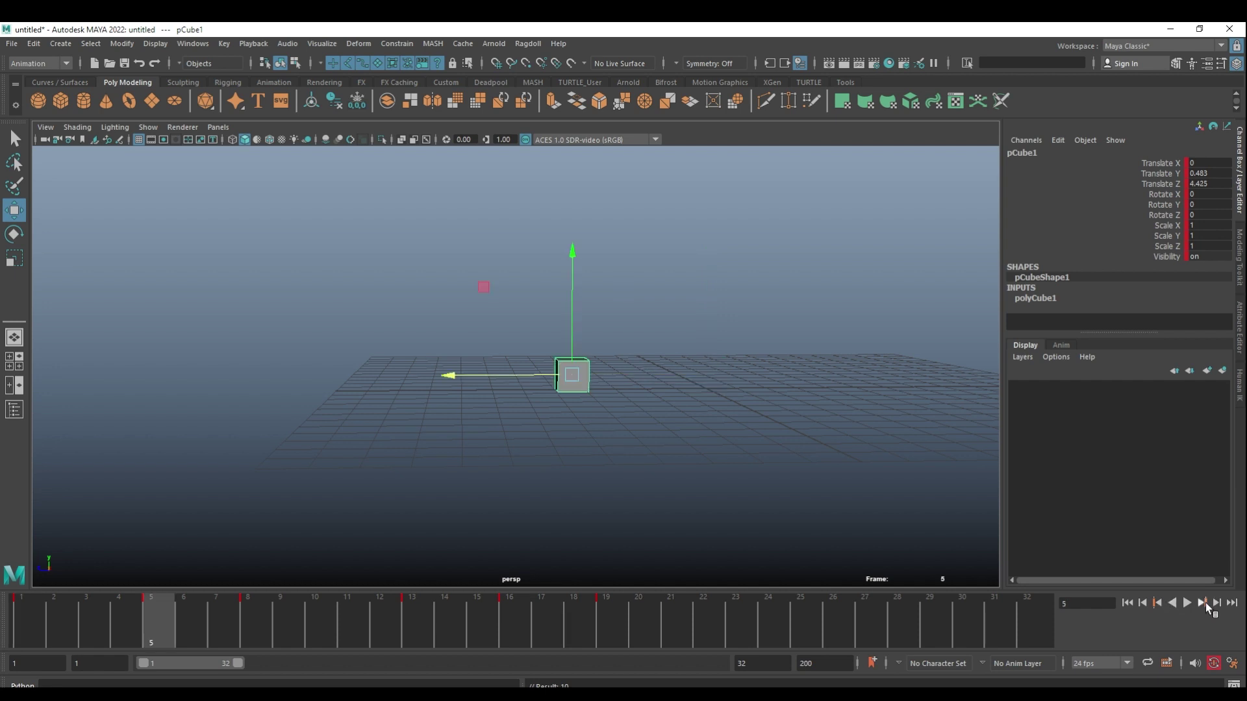
left_click(1203, 603)
left_click(1204, 604)
left_click(1203, 603)
left_click(1203, 603)
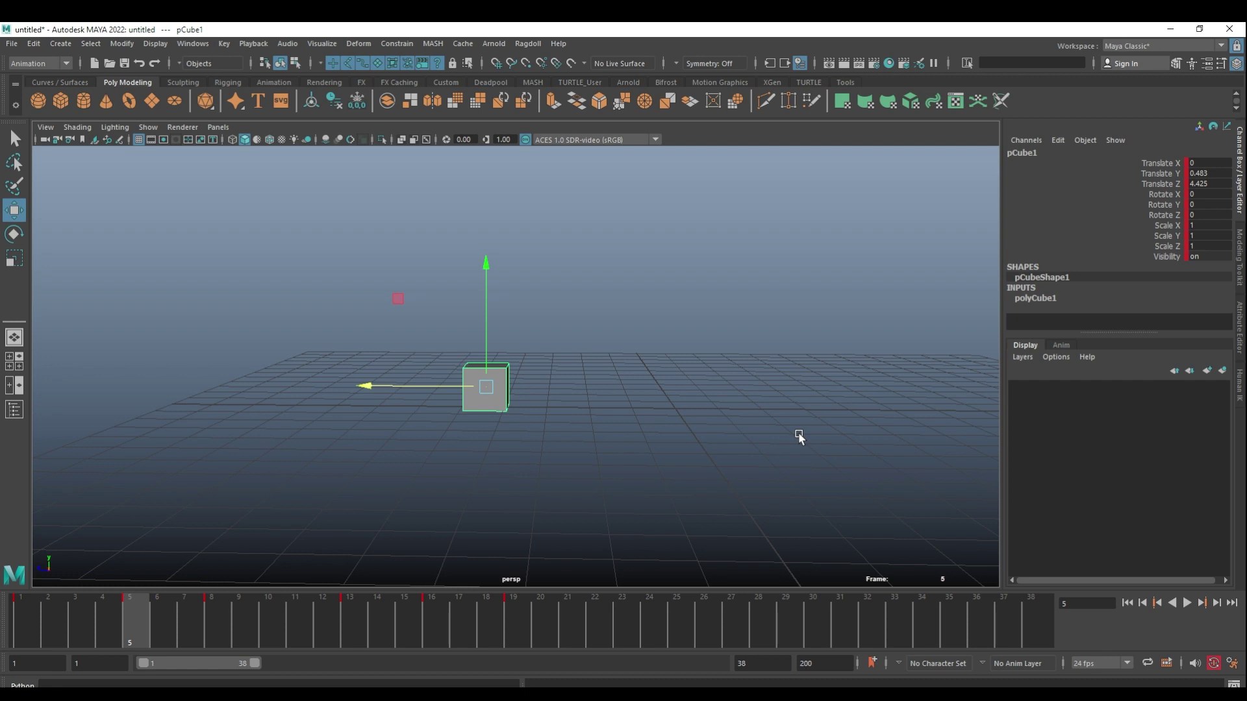
Return to the first frame and jump forwards and backwards among the cube's early keys, ending at frame 1.
key("alt+shift+v")
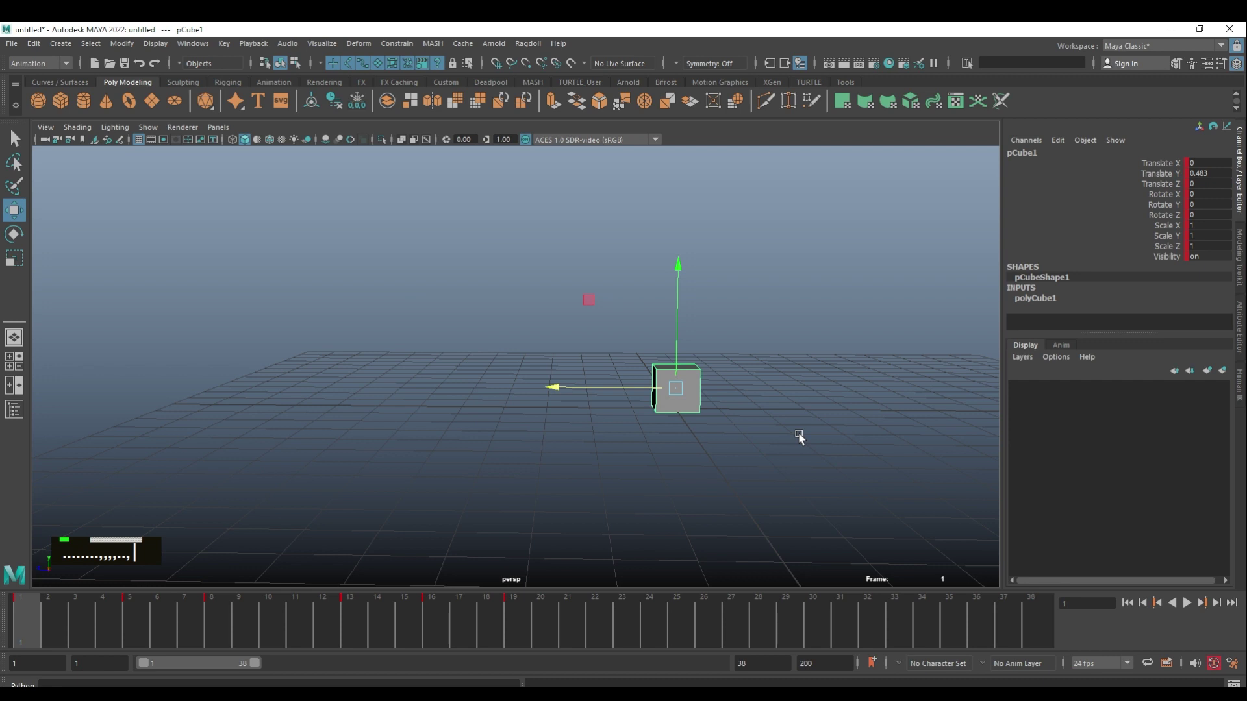
key("period")
key("comma")
key("period")
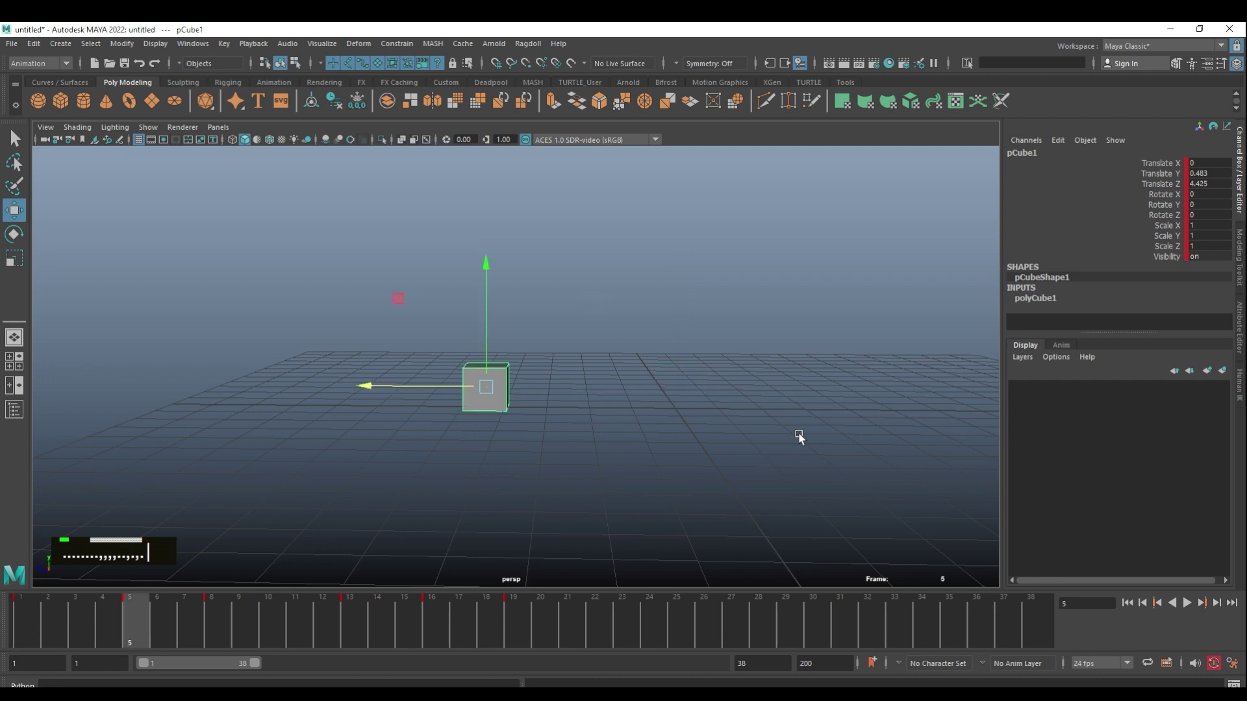
key("period")
key("period")
key("comma")
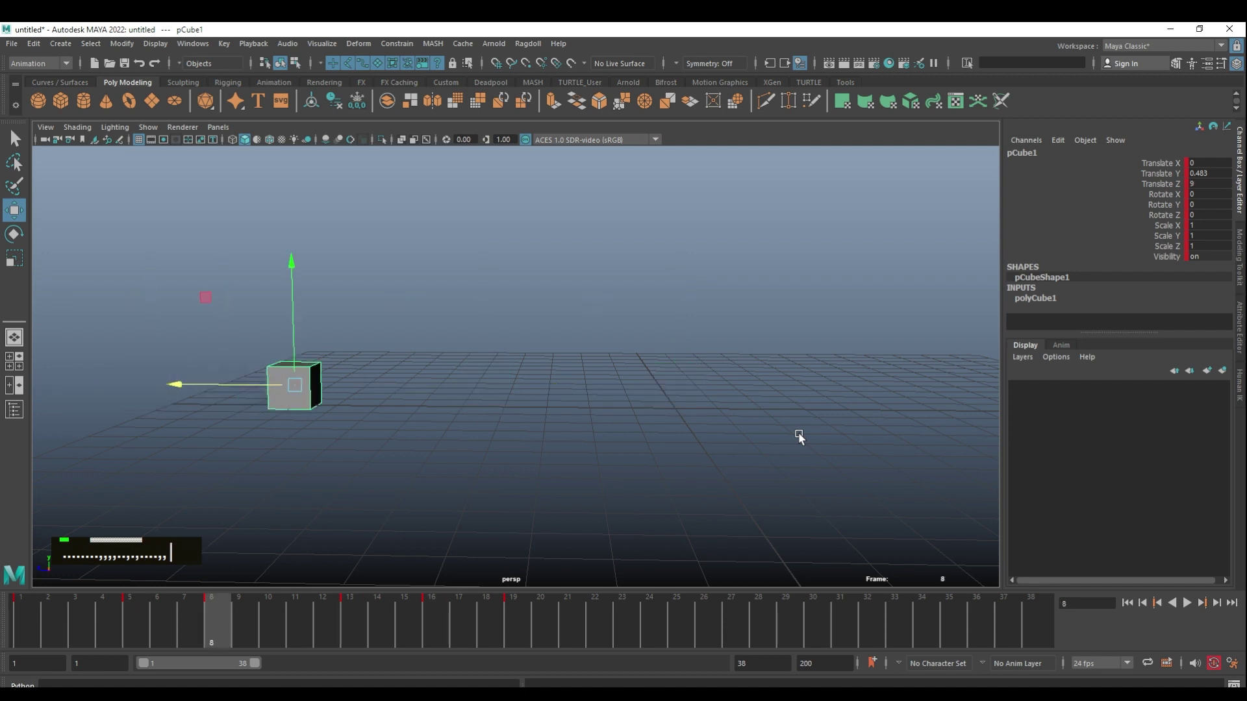
key("comma")
key("comma")
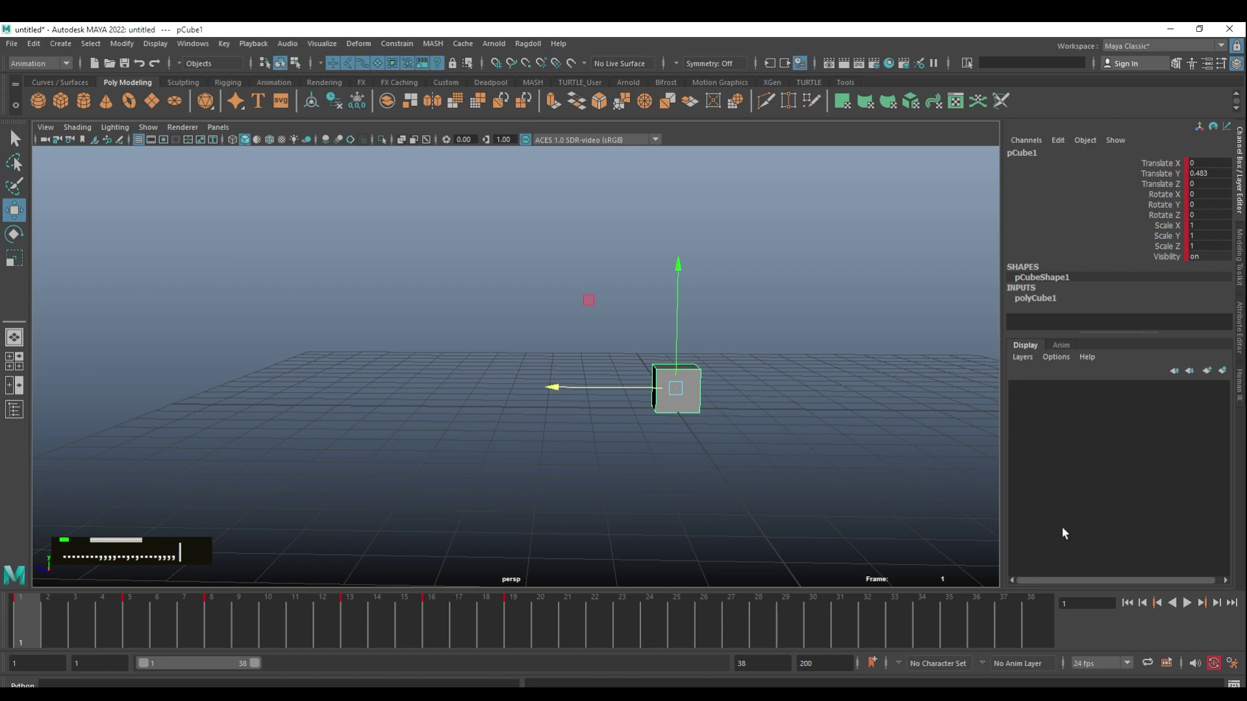
Jump ahead to the key at frame 13, back to the one at frame 8, and forward through the keys again.
left_click(1202, 604)
left_click(1203, 603)
left_click(1203, 604)
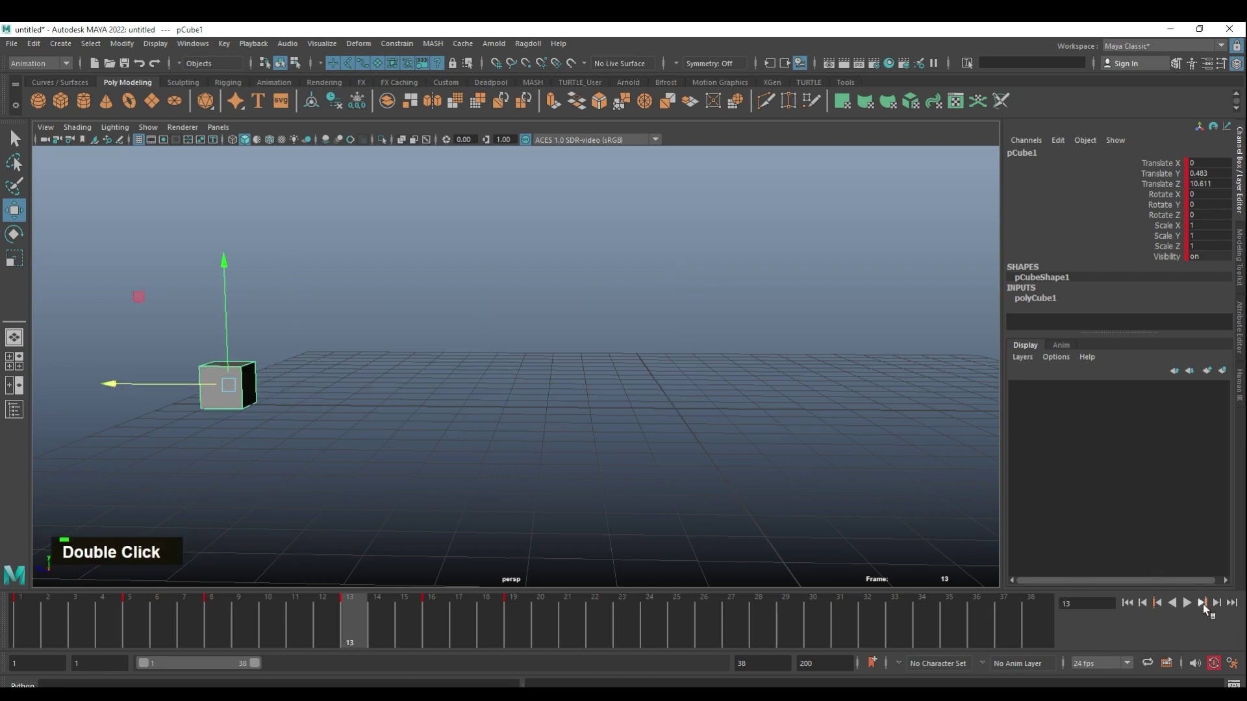
left_click(1158, 604)
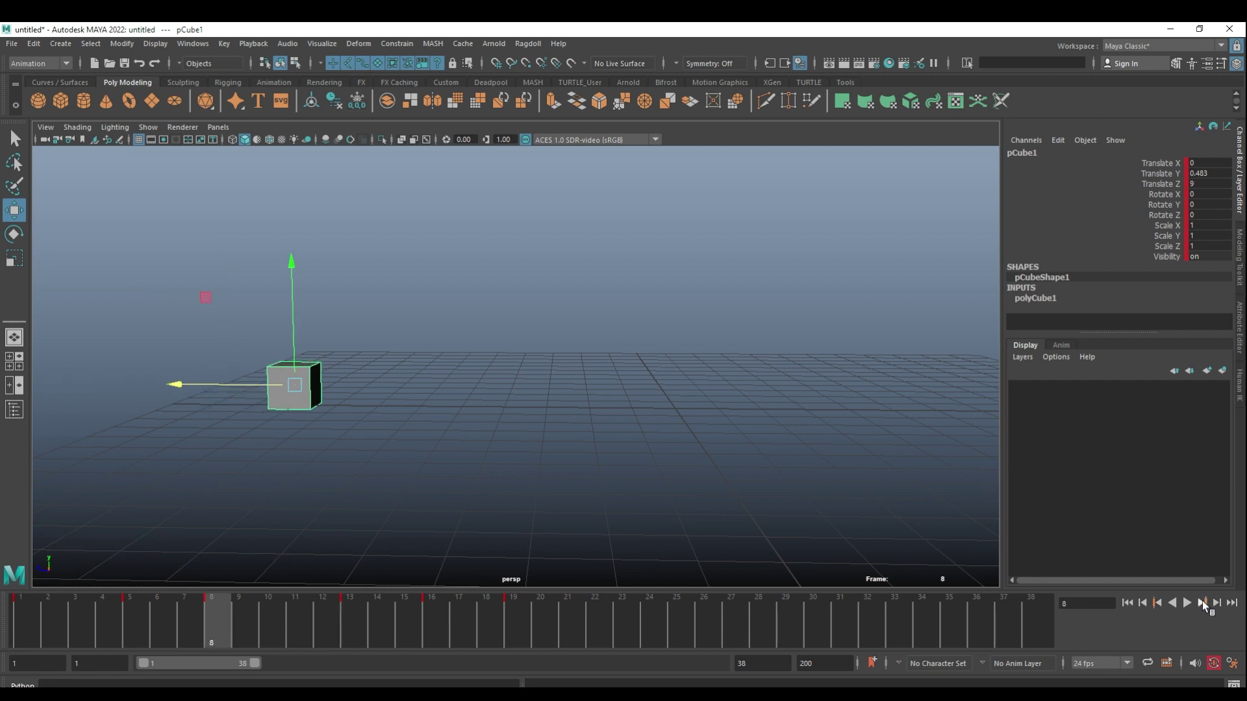
left_click(1202, 602)
left_click(1202, 603, "alt")
Jump to the first and last frames of the playback range, and play and stop the cube's animation.
left_click(1127, 602)
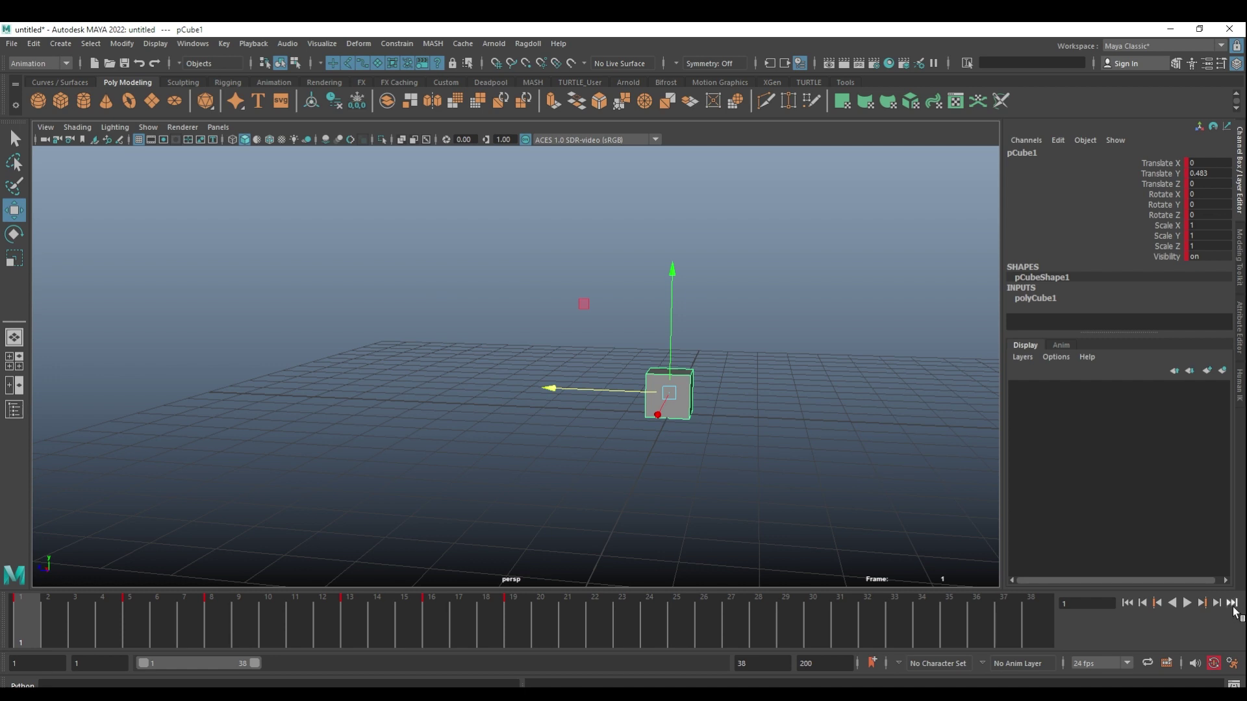
left_click(1232, 603)
right_click_drag(710, 439, 701, 448, "alt")
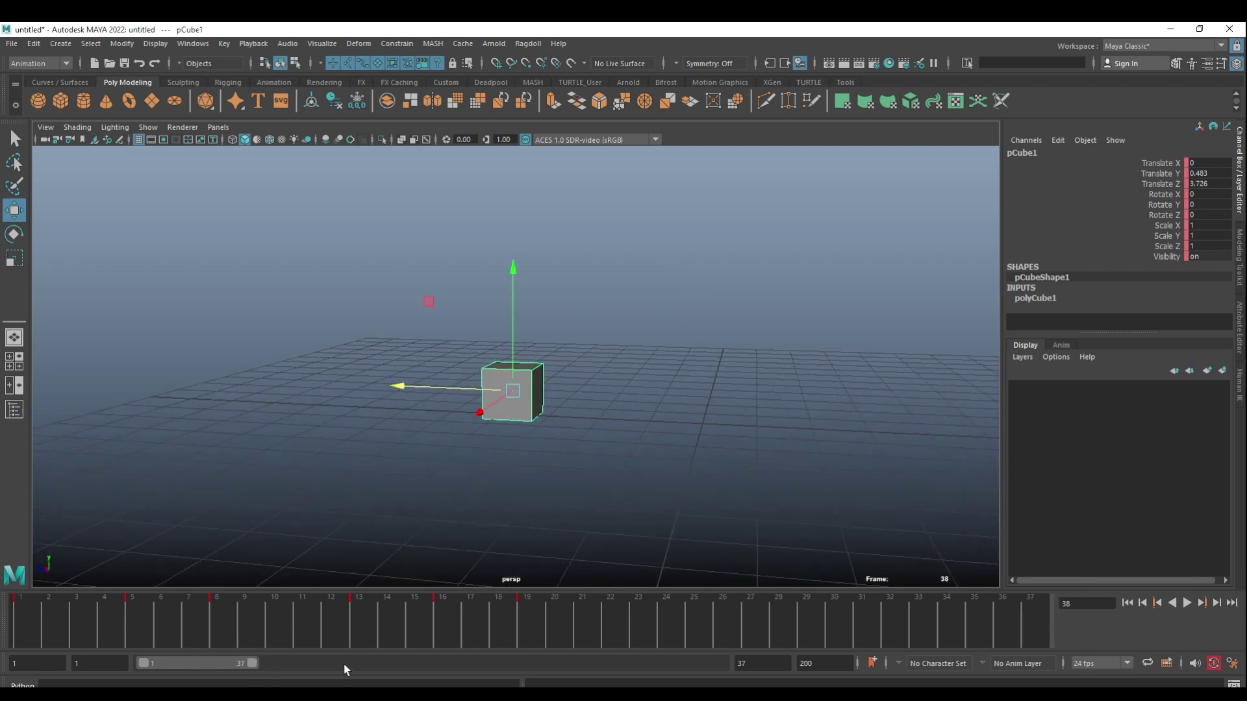
left_click(1187, 602)
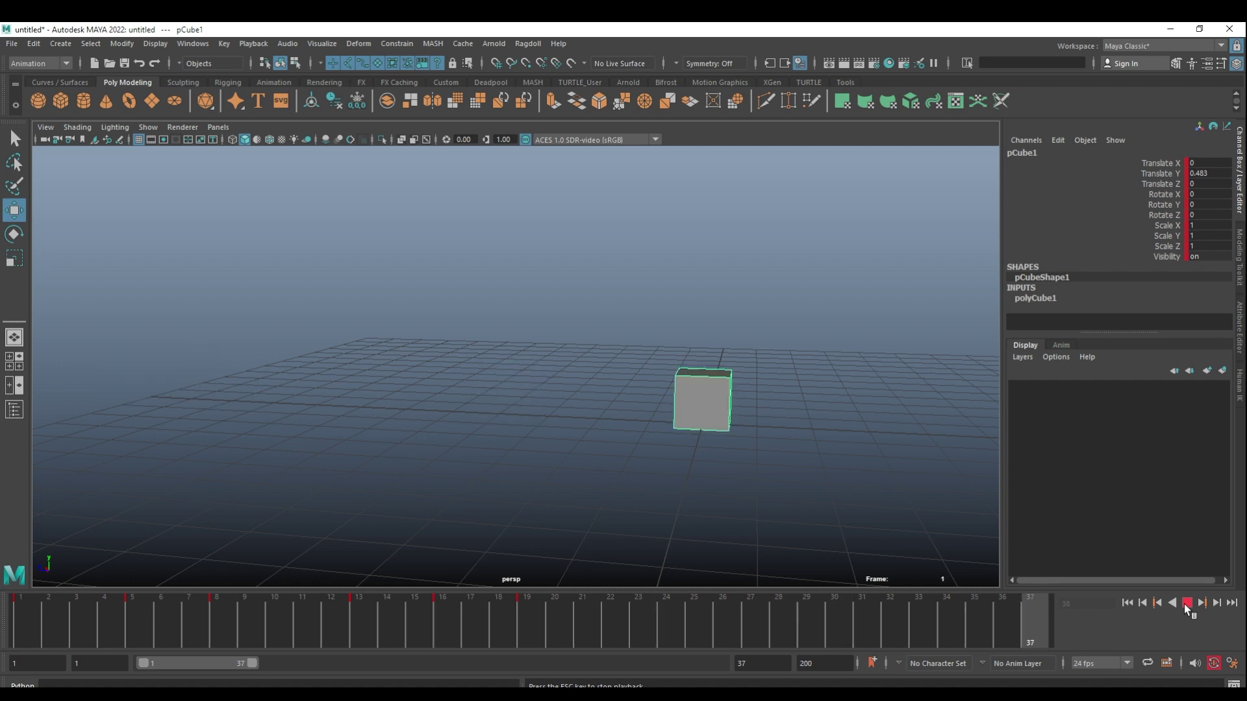
left_click(1187, 603)
Select the cube's keys across frames 1 to 20 on the timeline and delete them all.
middle_click_drag(559, 617, 19, 617, "shift")
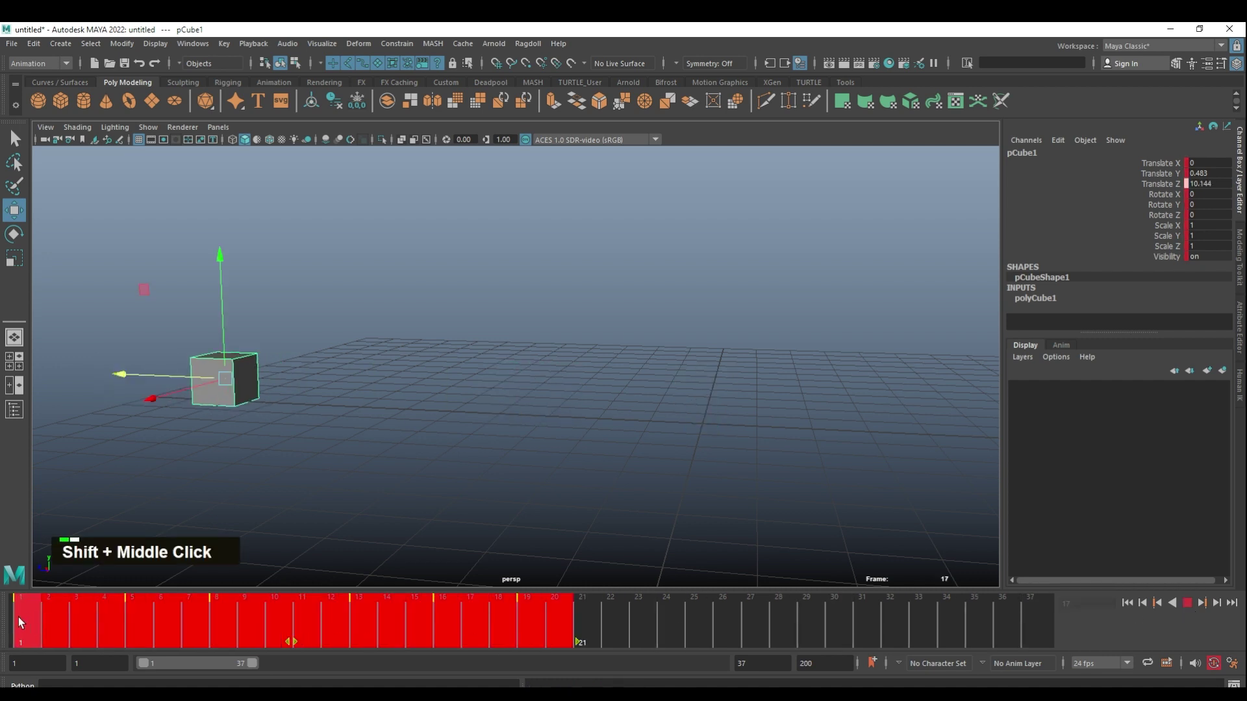
right_click(162, 610)
left_click(208, 410)
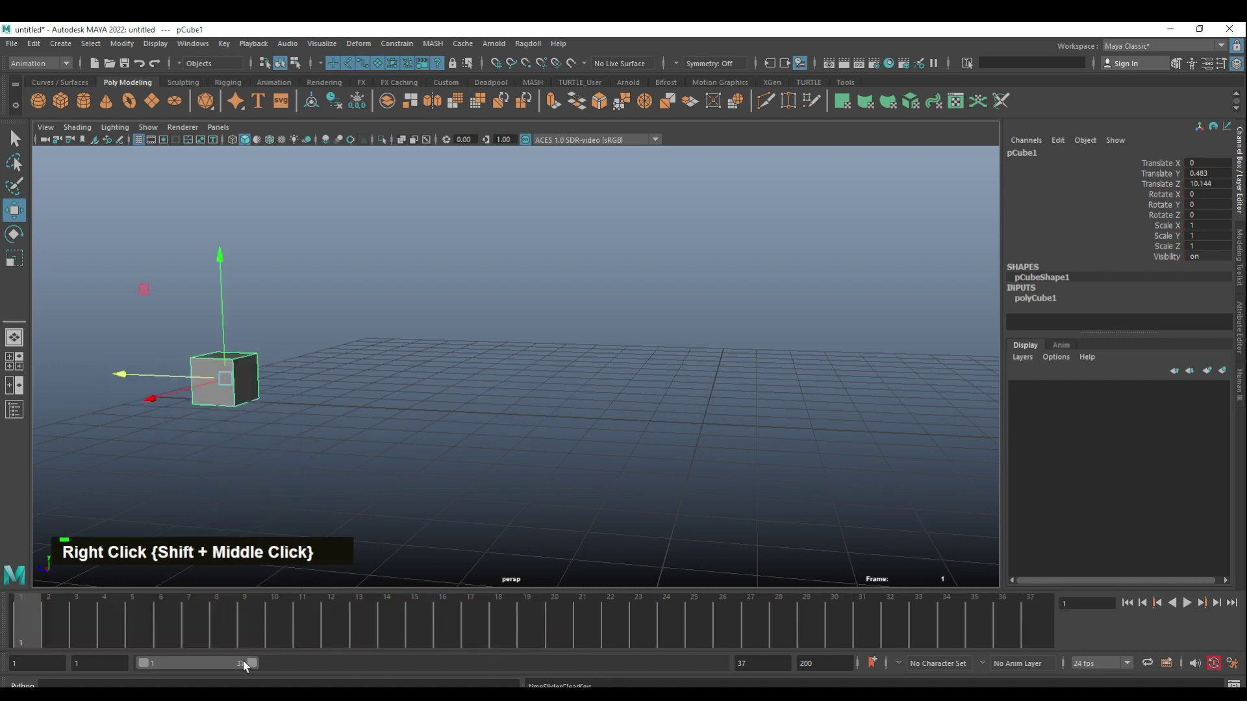
Switch to the side view and set keys on the cube at frames 1 and 15.
right_click_drag(533, 450, 482, 440, "alt")
key("space")
key("space")
right_click_drag(695, 422, 500, 386, "alt")
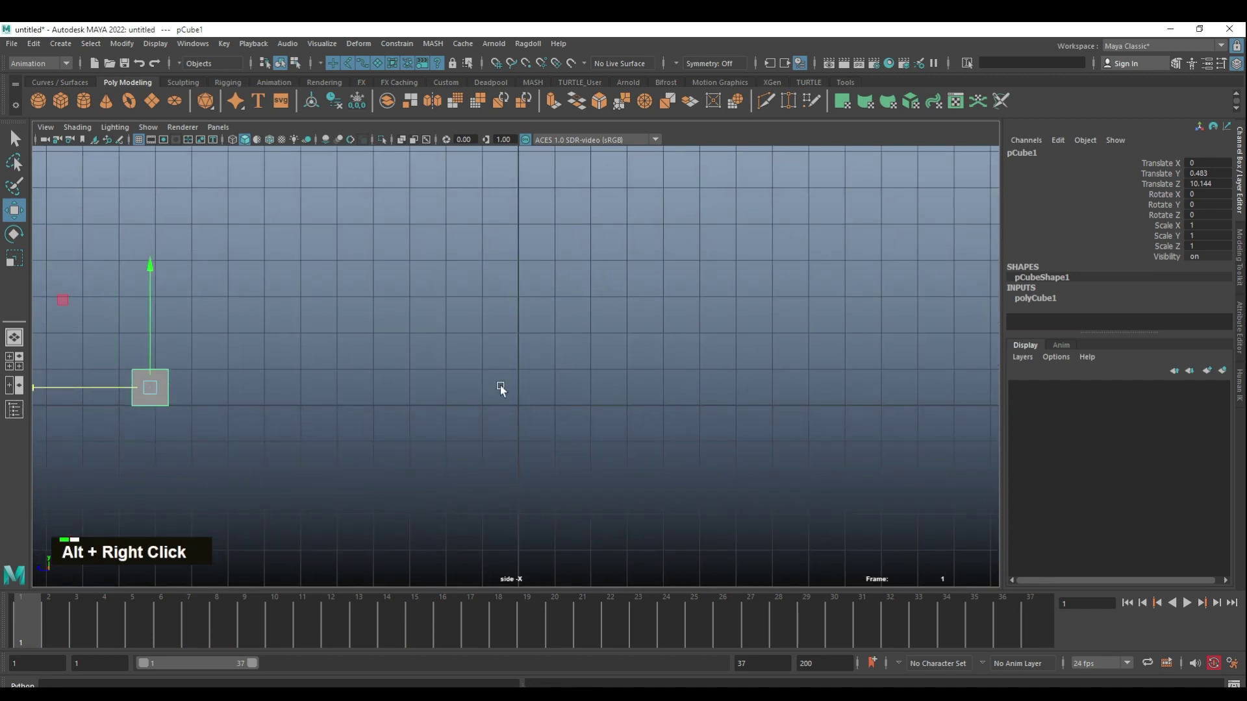
key("s")
left_click_drag(46, 617, 424, 629)
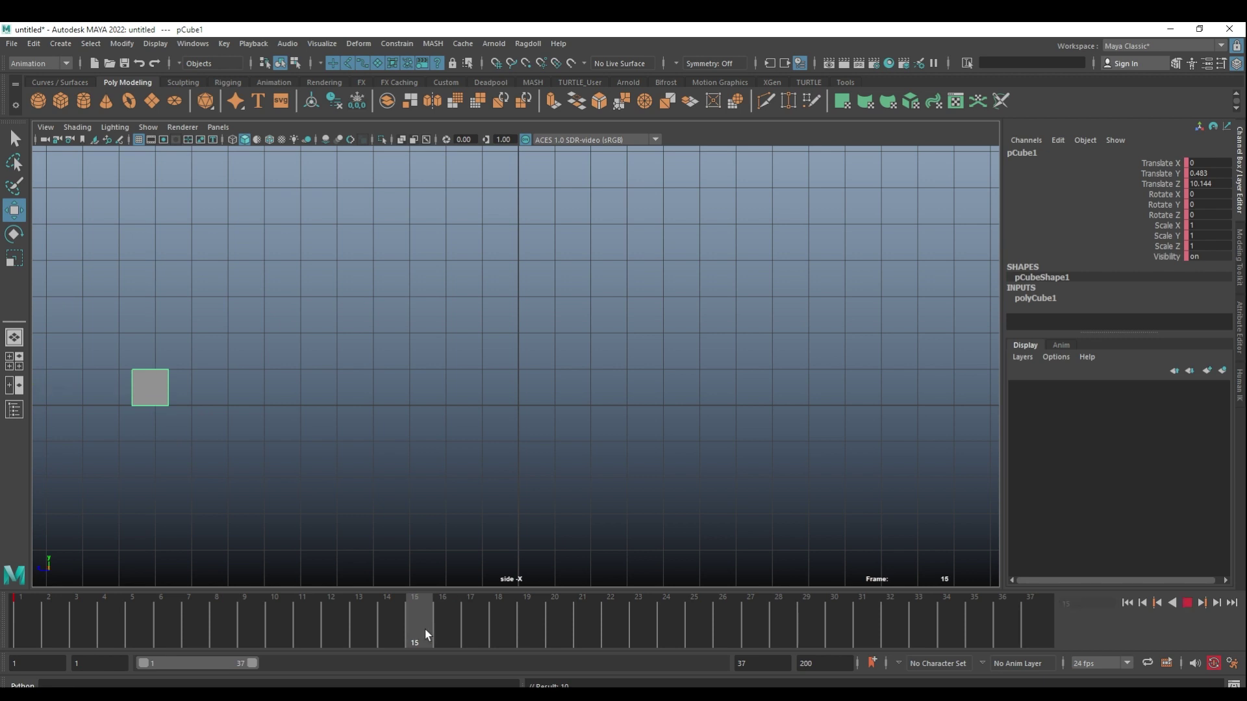
key("s")
key("s")
Move the cube's key from frame 15 to frame 30 and extend the playback range to frame 92.
mouse_move(260, 657)
left_mouse_down()
mouse_move(188, 663)
mouse_move(269, 664)
left_mouse_up()
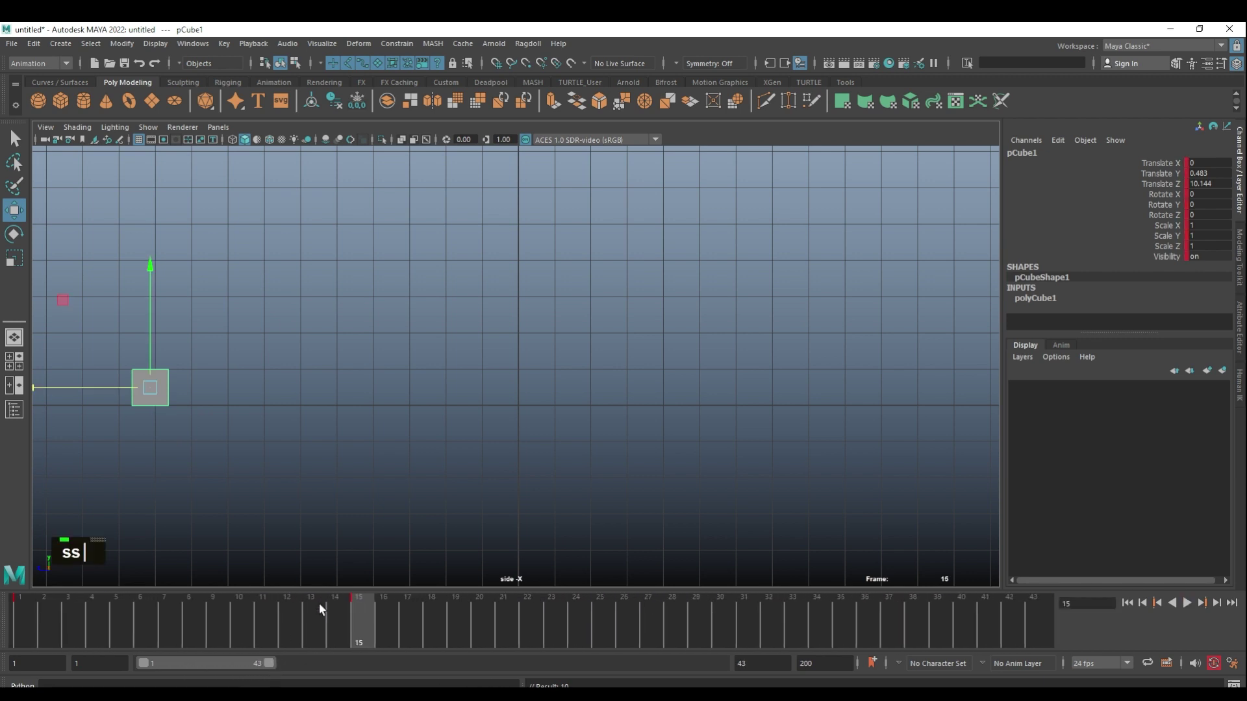
left_click(360, 614, "shift")
left_click_drag(360, 614, 587, 617)
left_click_drag(706, 614, 729, 617)
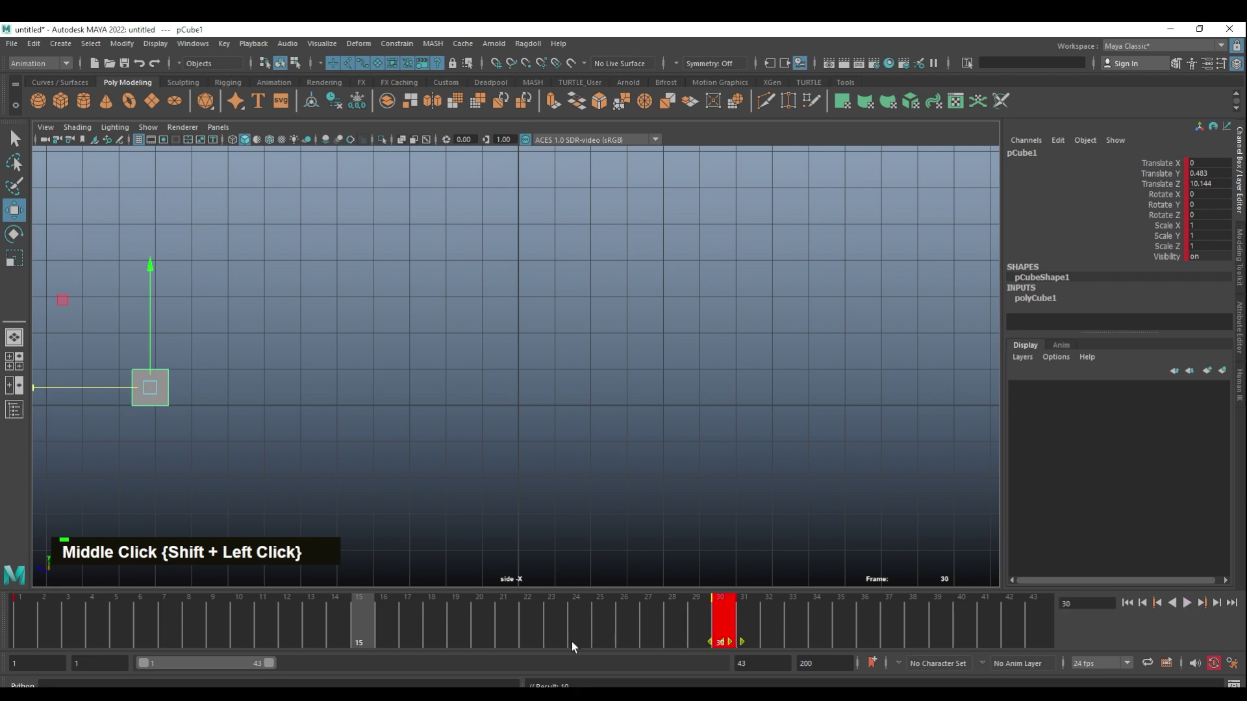
left_click_drag(270, 664, 412, 662)
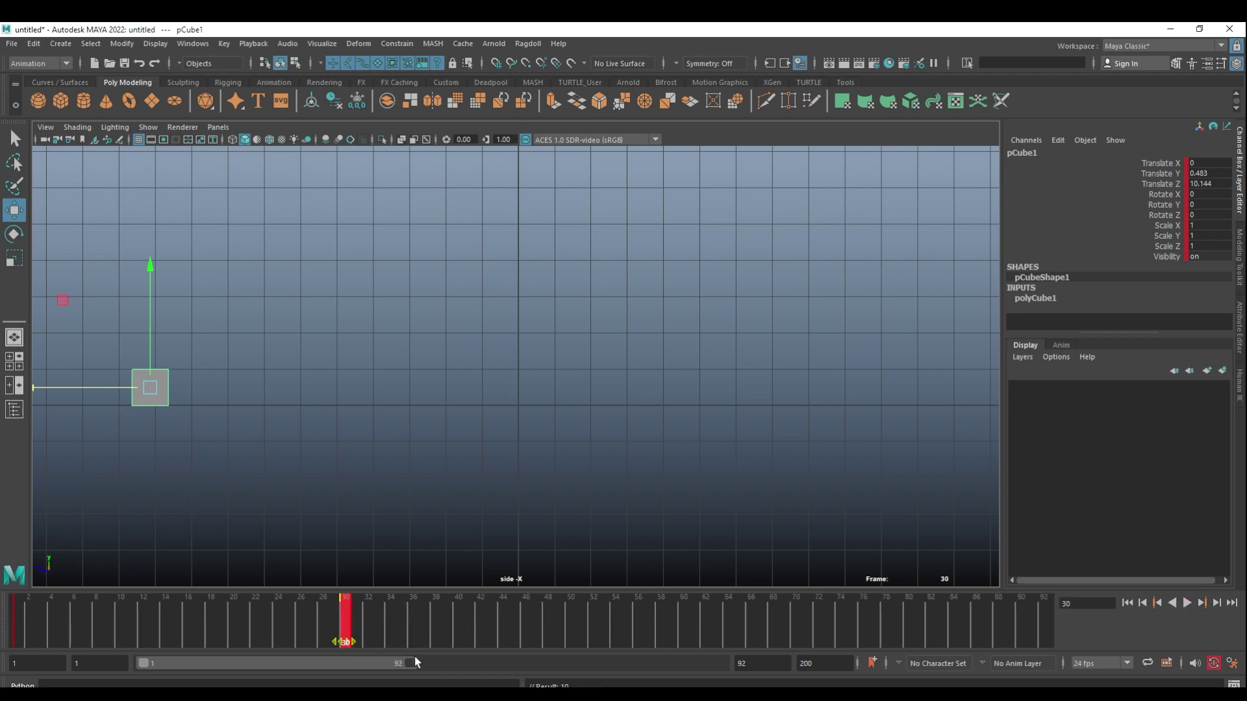
Move the cube to about 0.171 in Translate Z at frame 1 and key that position at frames 1 and 60.
key("s")
left_click(18, 610)
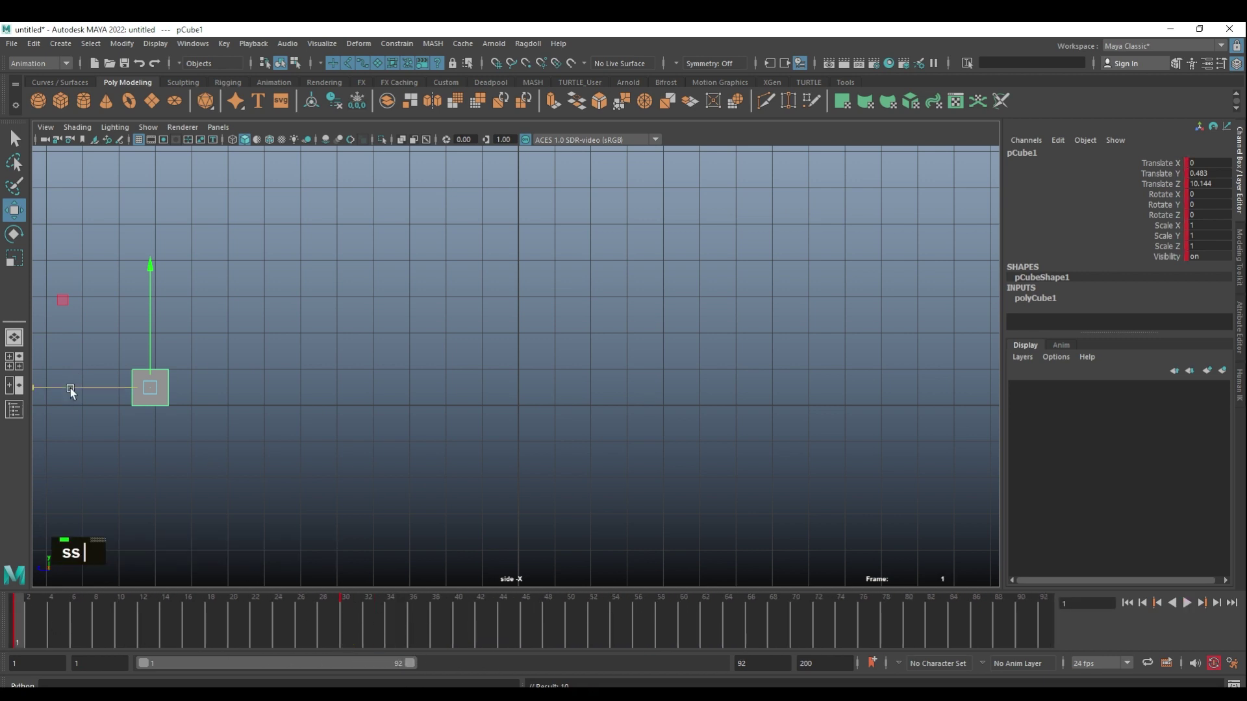
left_click_drag(70, 388, 432, 388)
key("s")
middle_click(678, 626)
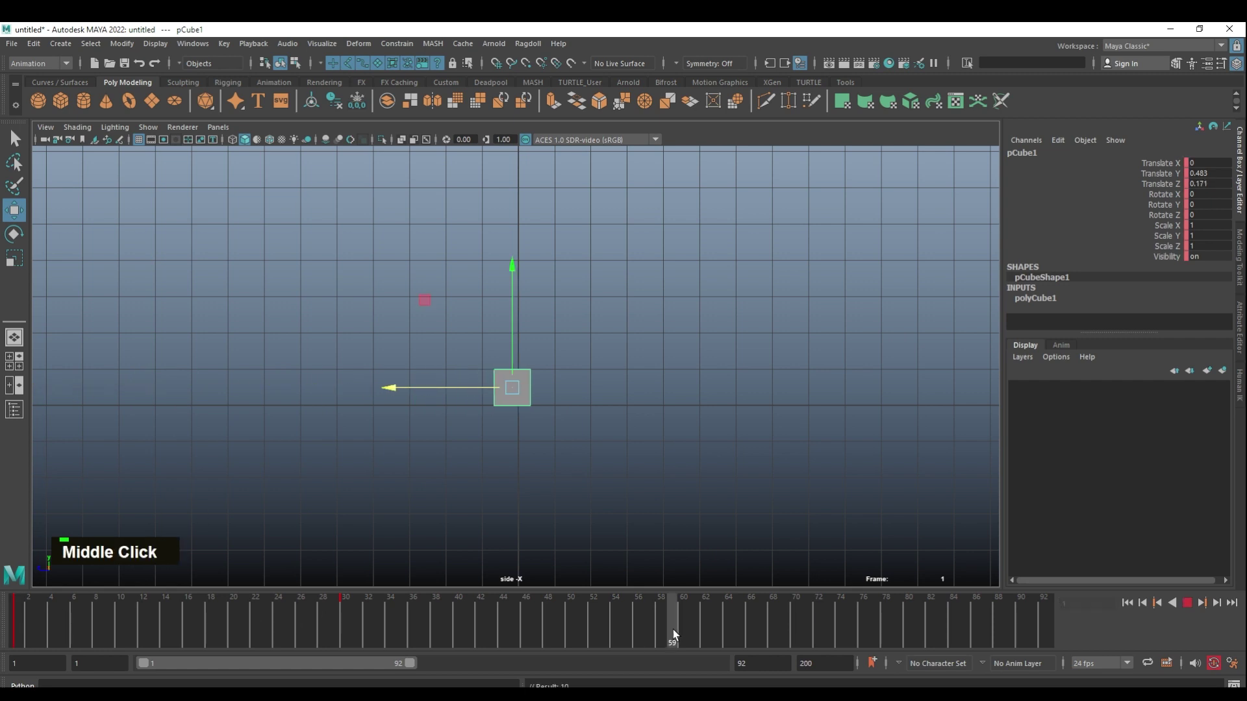
key("s")
Check the cube's pose at frame 30 and play the back-and-forth animation in the side view.
key("alt+v")
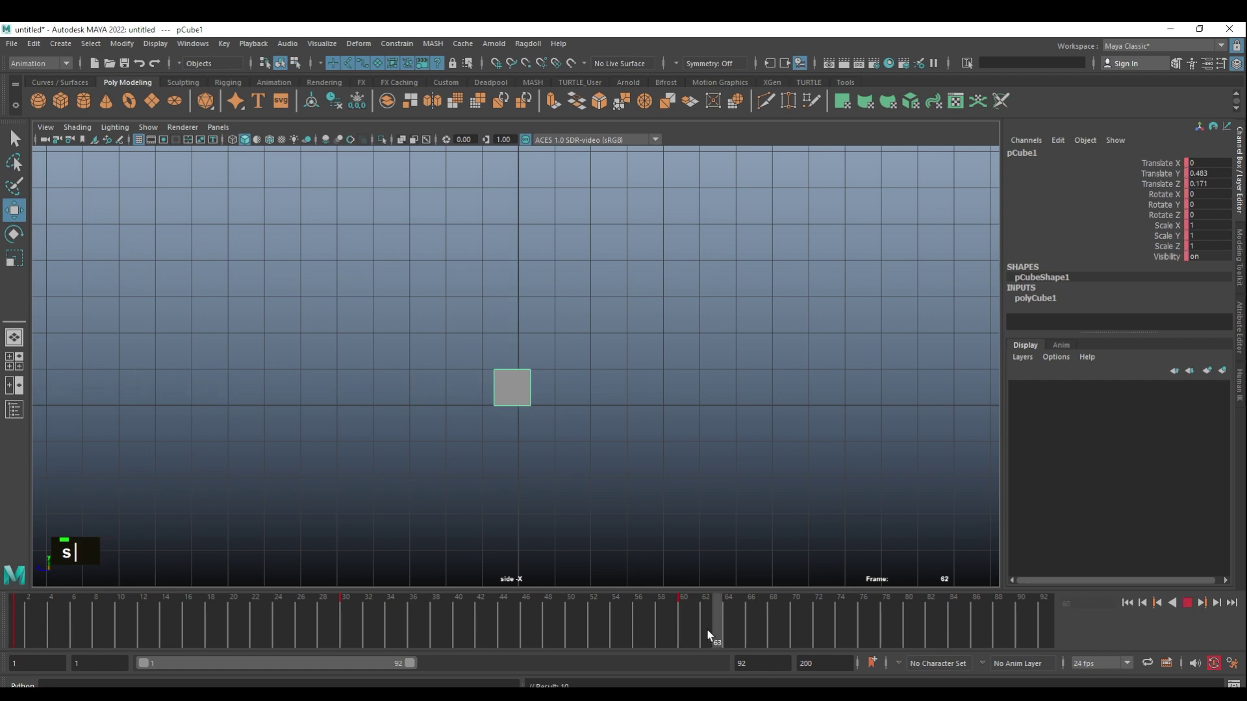
left_click(346, 604)
middle_click_drag(419, 451, 583, 465, "alt")
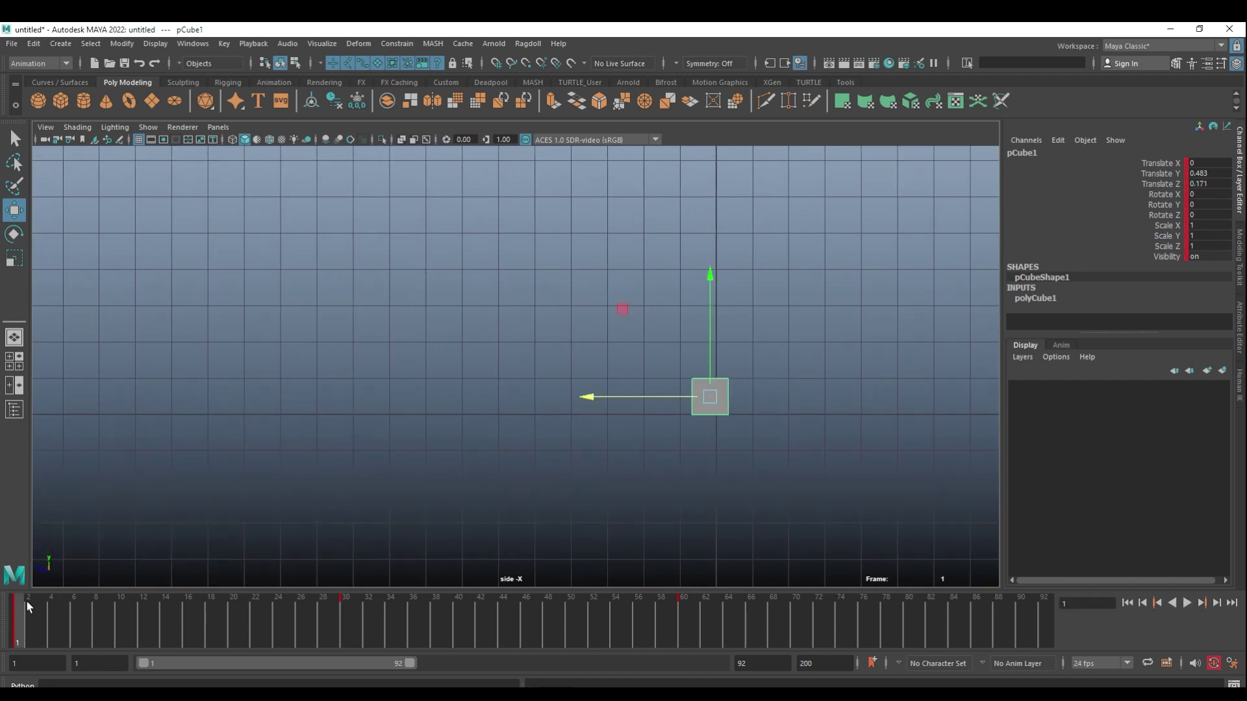
left_click(1187, 604)
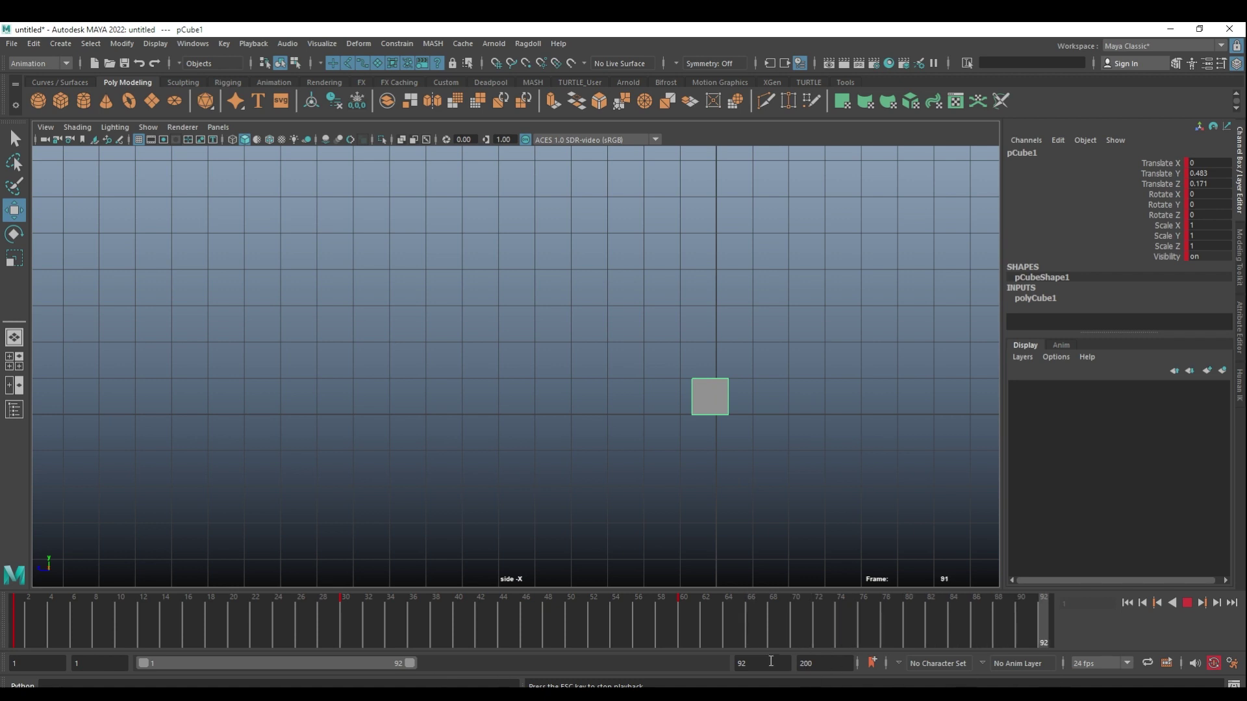
Set the end frame of the animation to 60.
double_click(836, 663)
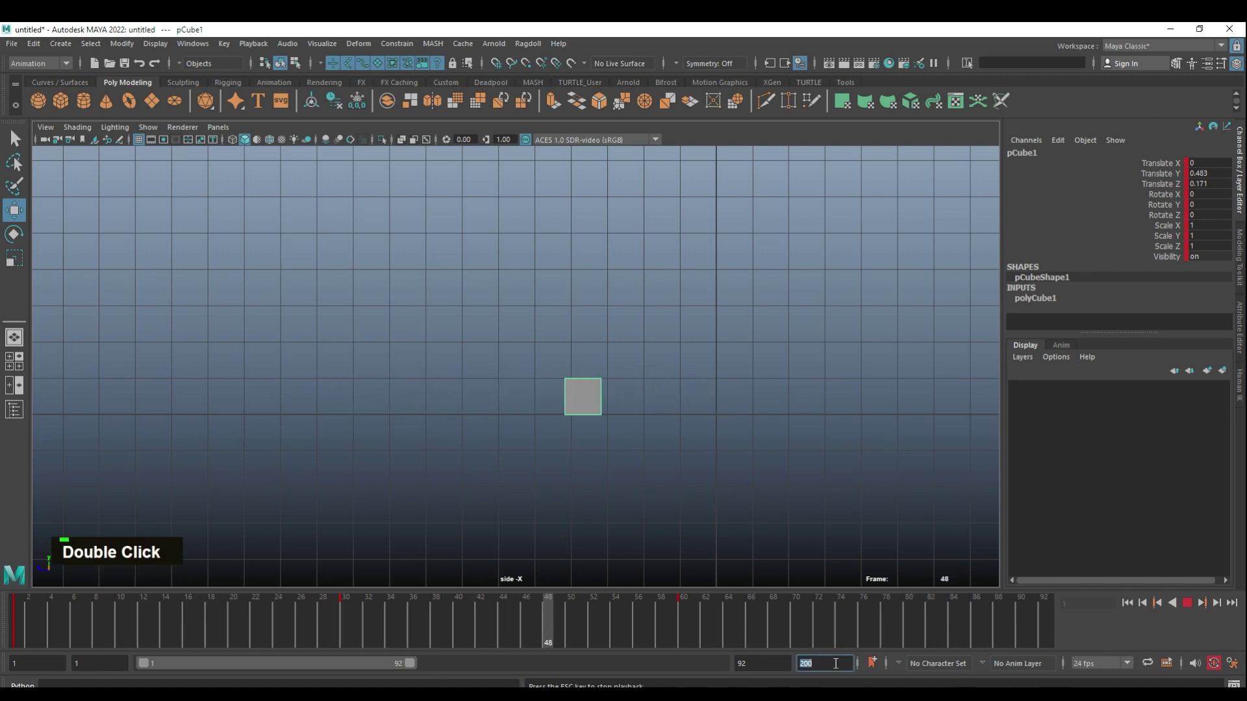
type("60")
key("Return")
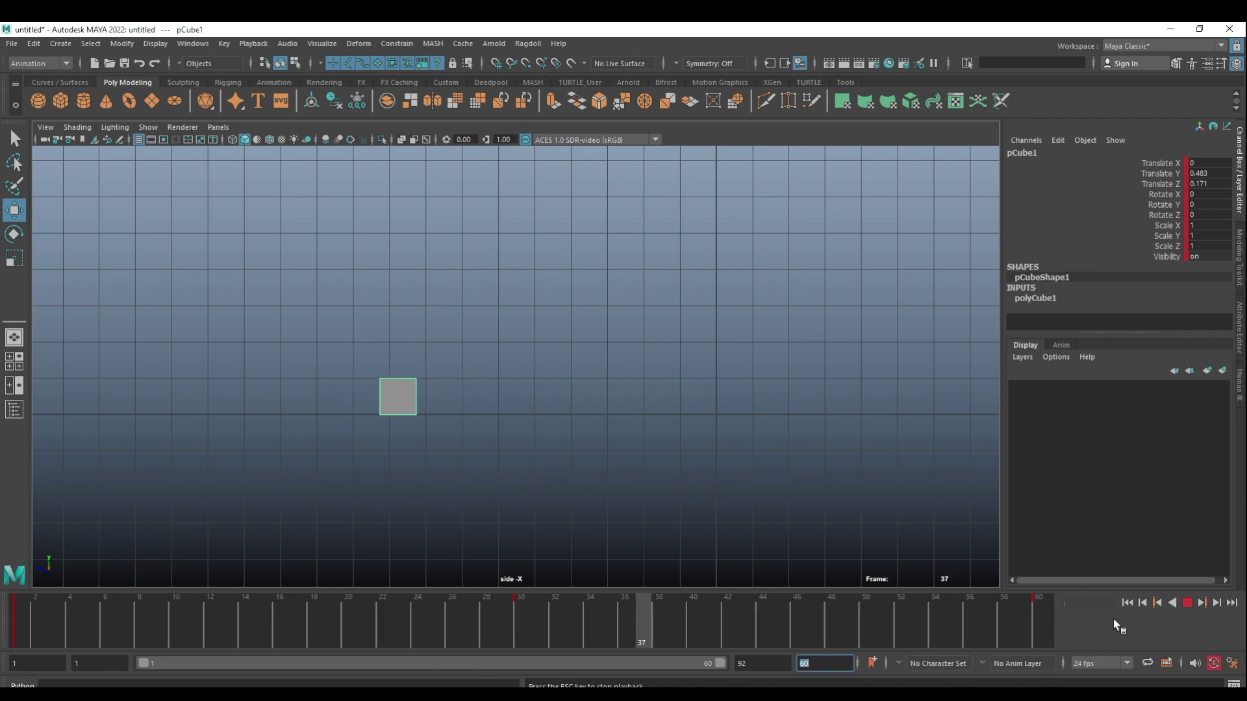
Stop the playback and replay the cube's 60-frame animation forwards and backwards.
left_click(1186, 603)
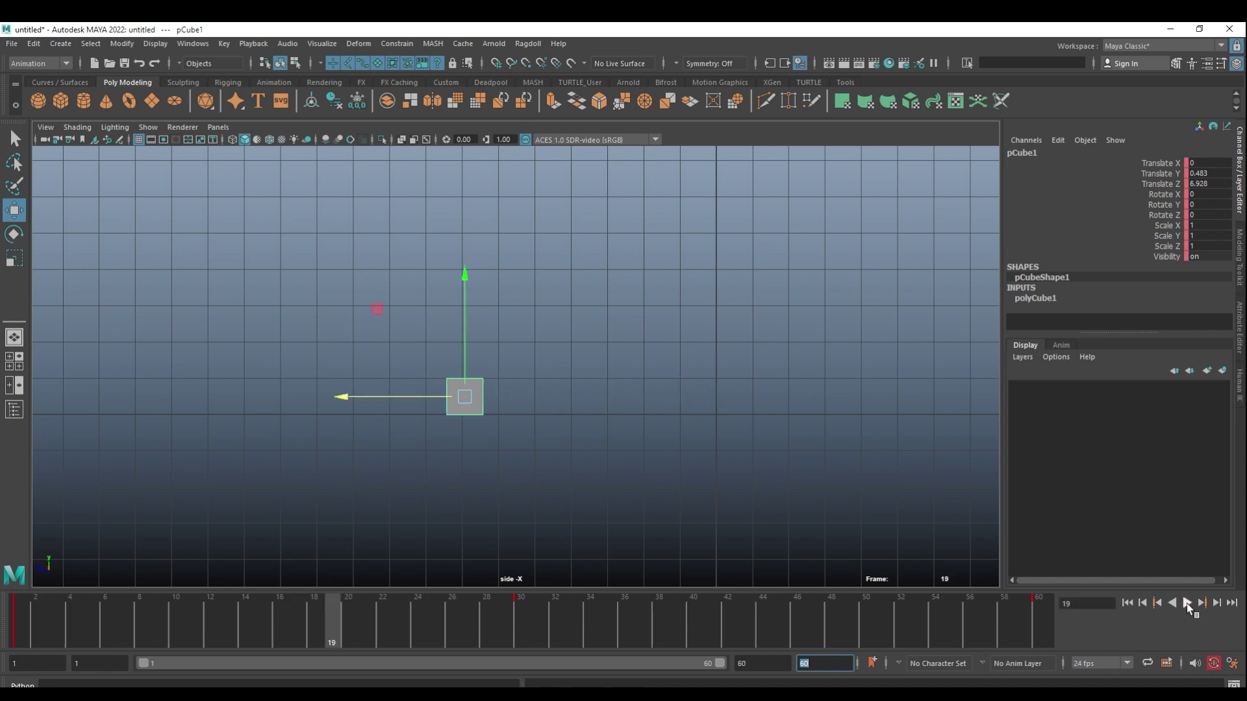
left_click(1189, 601)
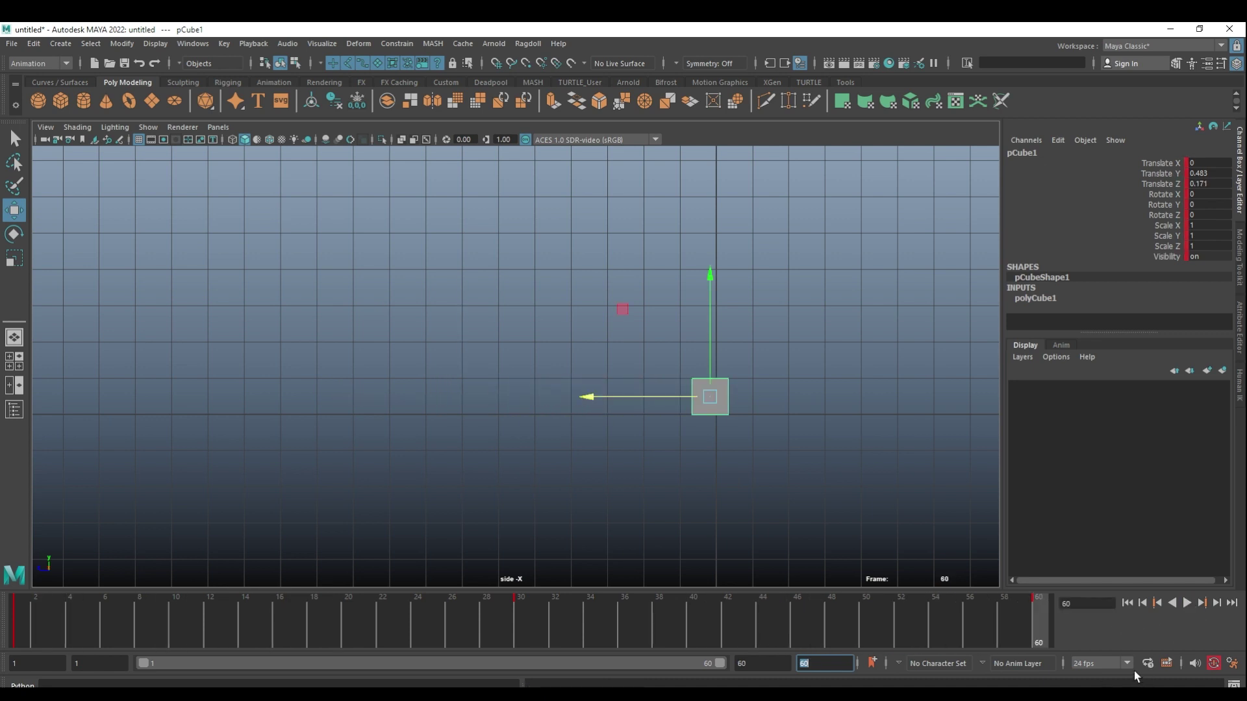
left_click(1186, 603)
left_click(1173, 604)
left_click(1179, 602)
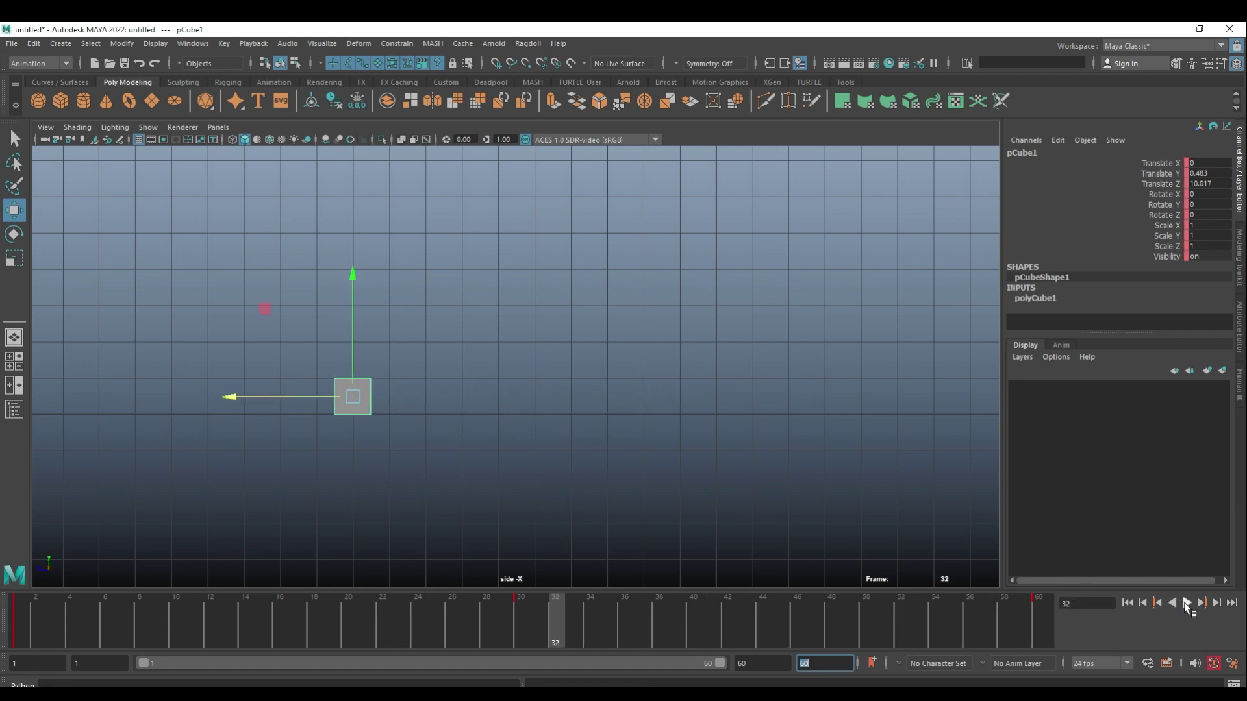
left_click(1183, 602)
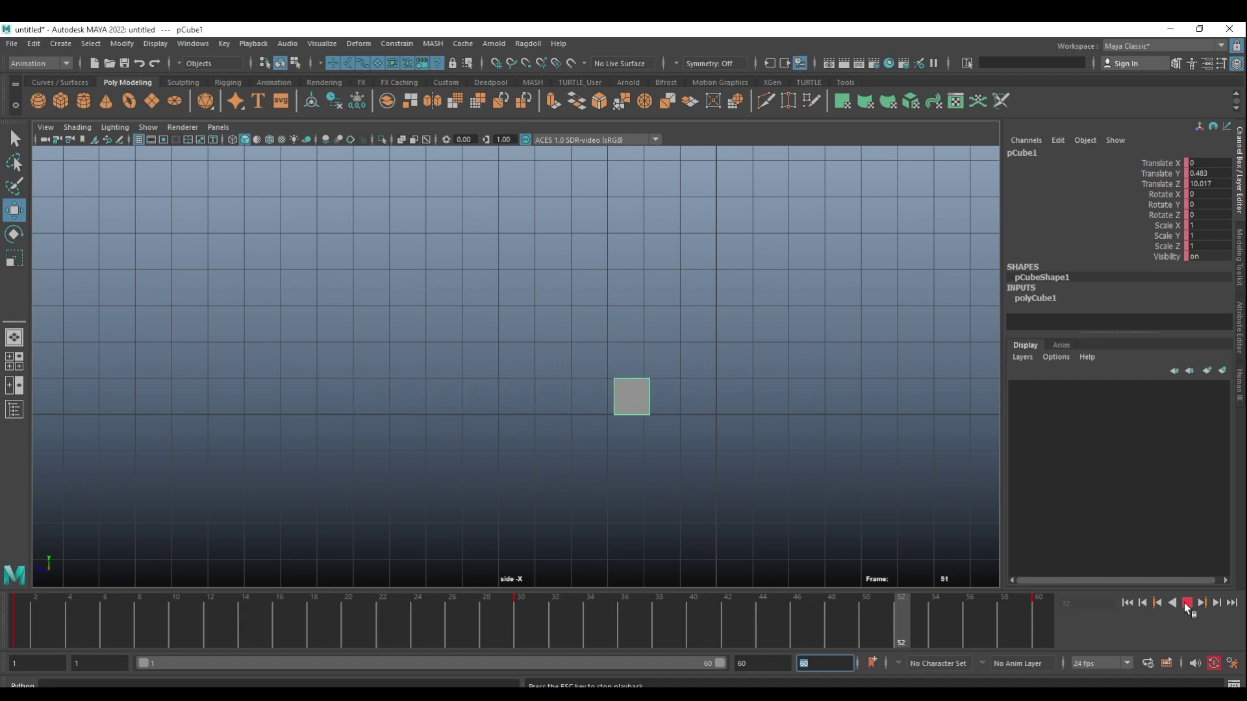
Check the playback looping option, stop the cube's playback and inspect the cube in the side view.
left_click(1148, 663)
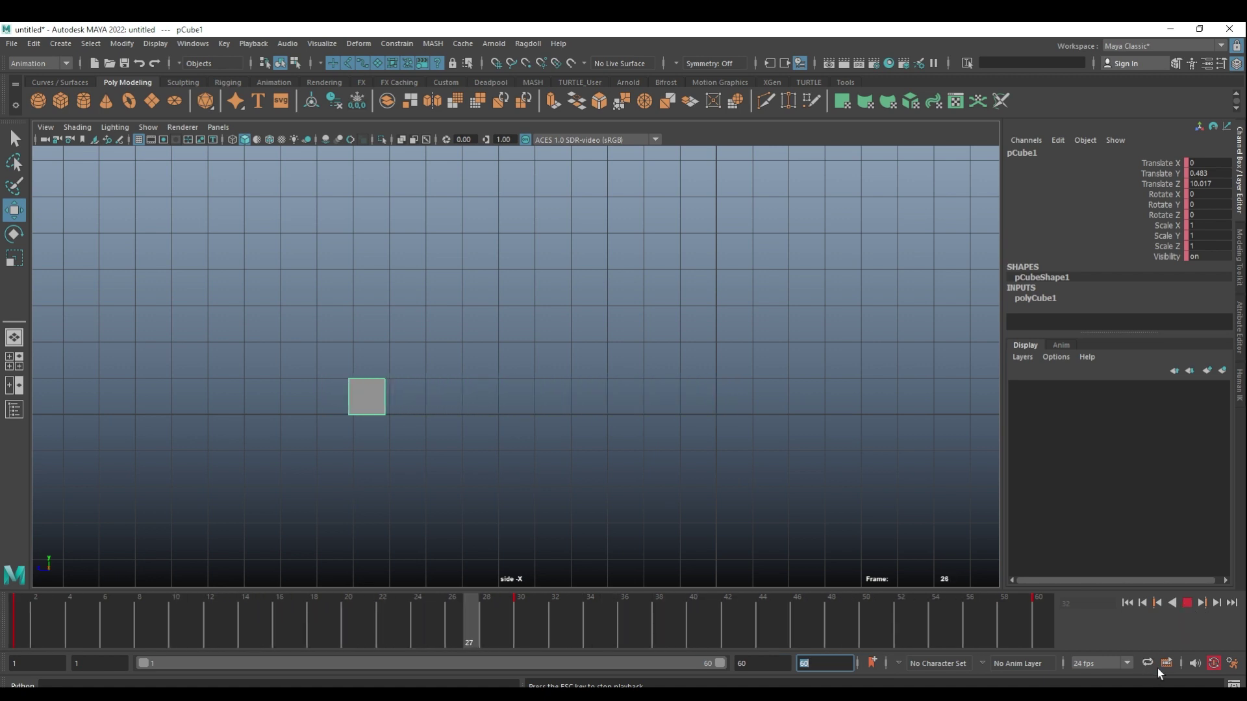
left_click(1184, 603)
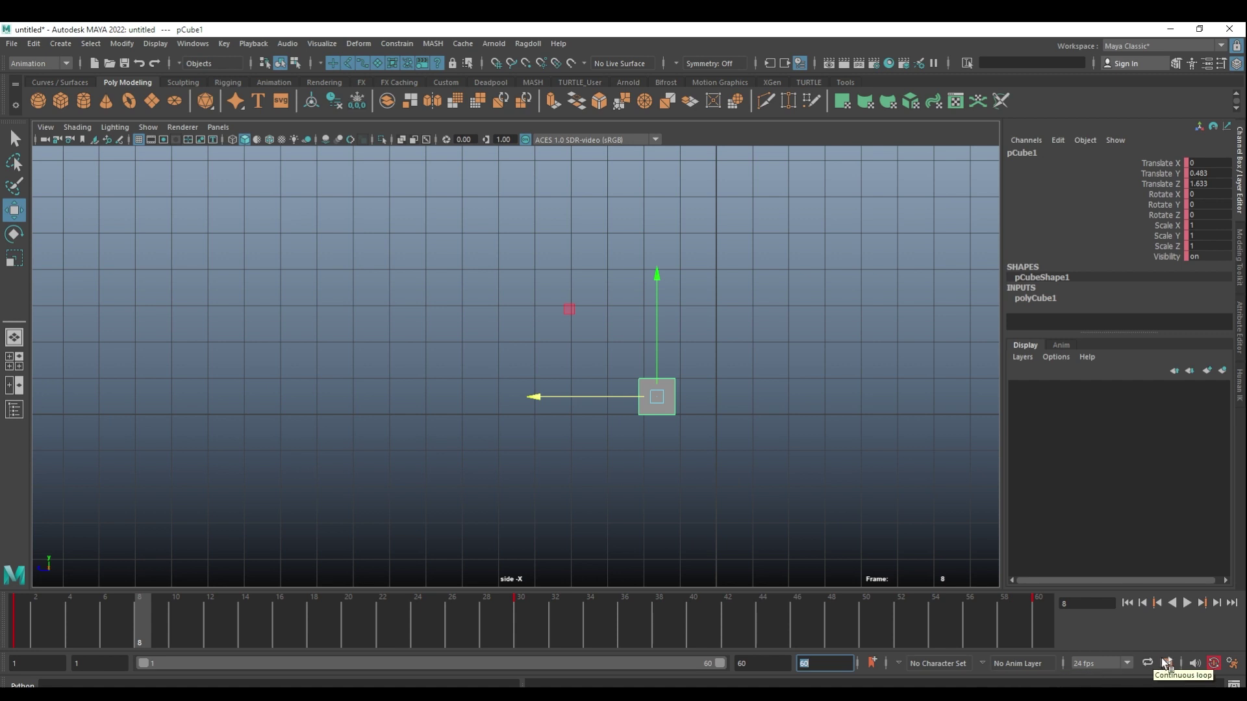
right_click_drag(757, 473, 645, 457, "alt")
middle_click_drag(645, 456, 546, 444, "alt")
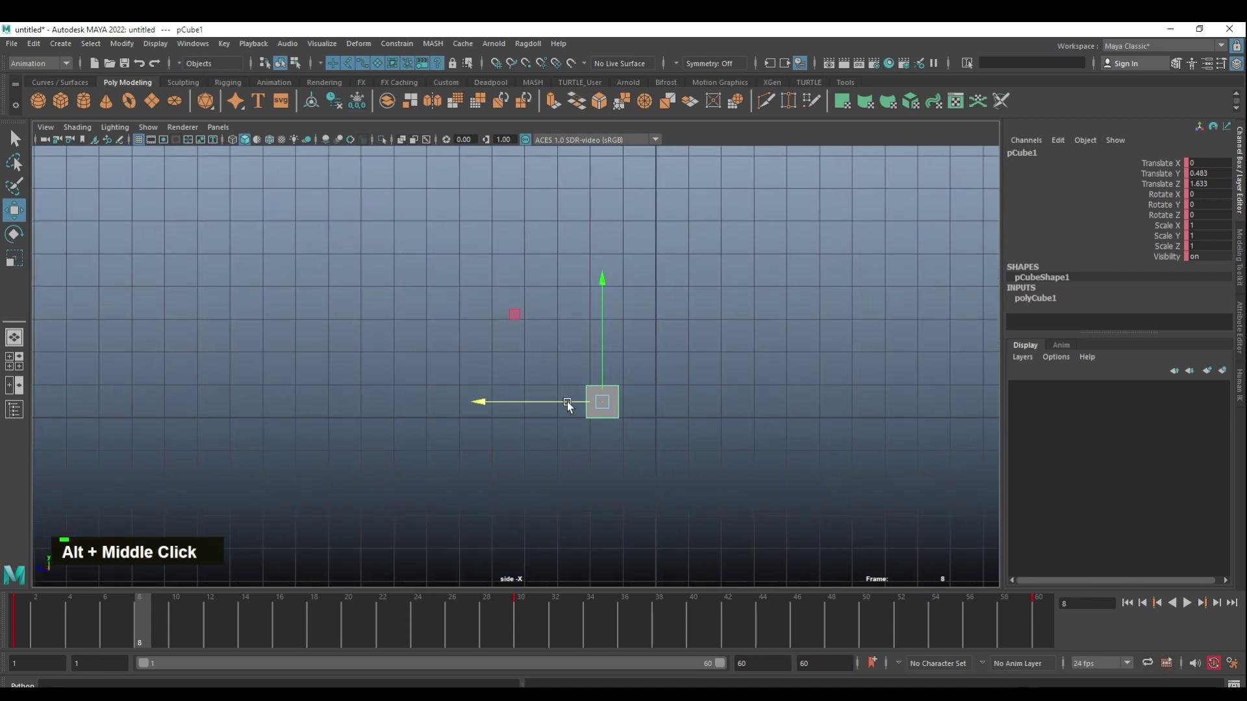
right_click_drag(710, 370, 649, 359, "alt")
middle_click_drag(648, 359, 597, 363, "alt")
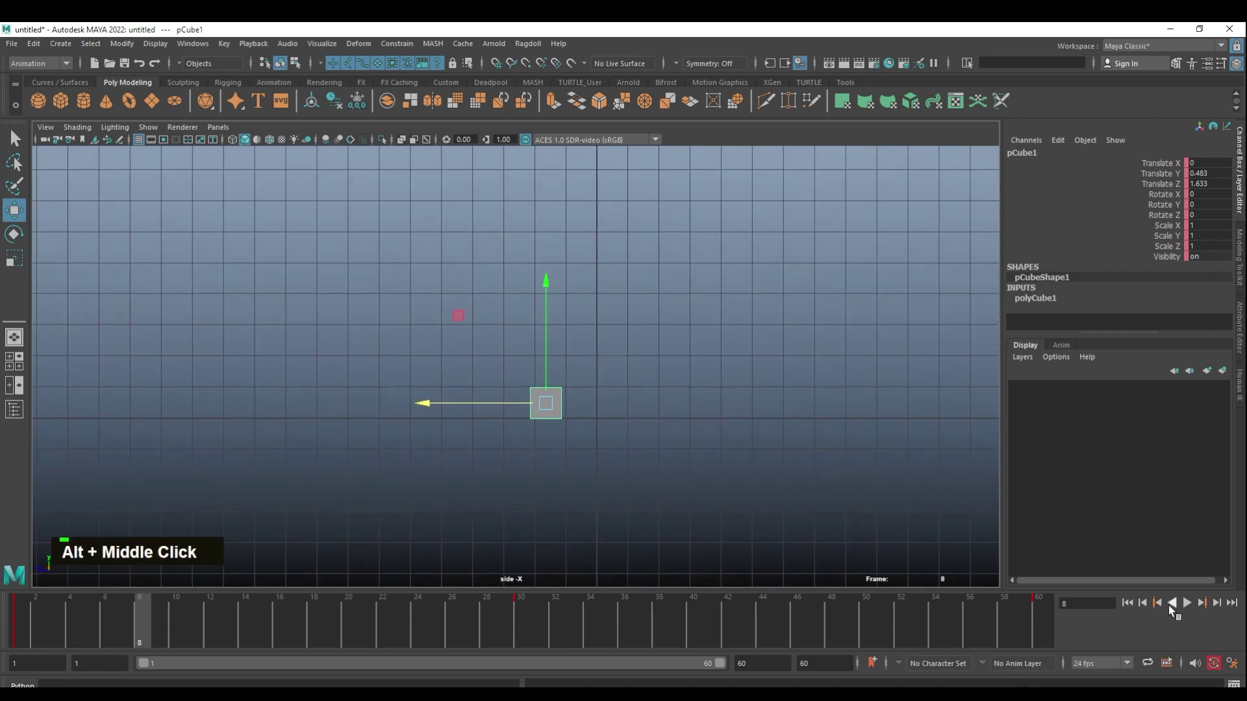
Turn on cached playback and test it by scrubbing and playing the cube's animation.
left_click(1166, 664)
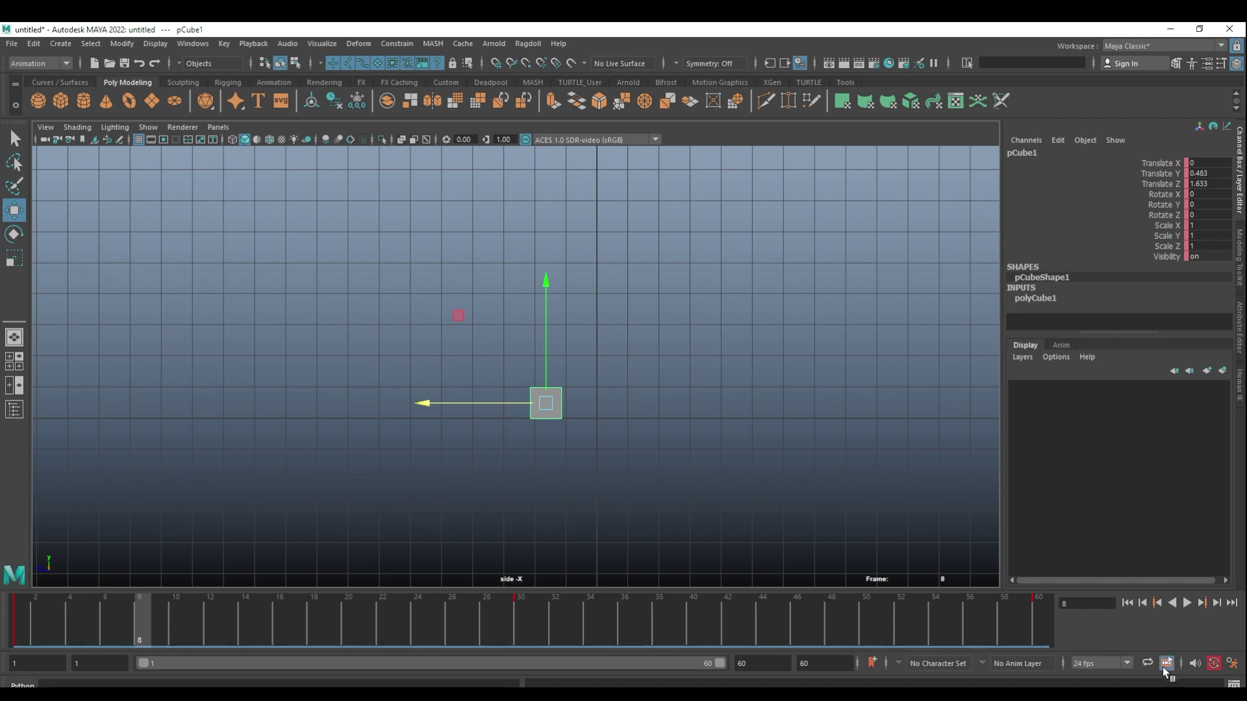
left_click_drag(70, 613, 1104, 640)
left_click(1188, 601)
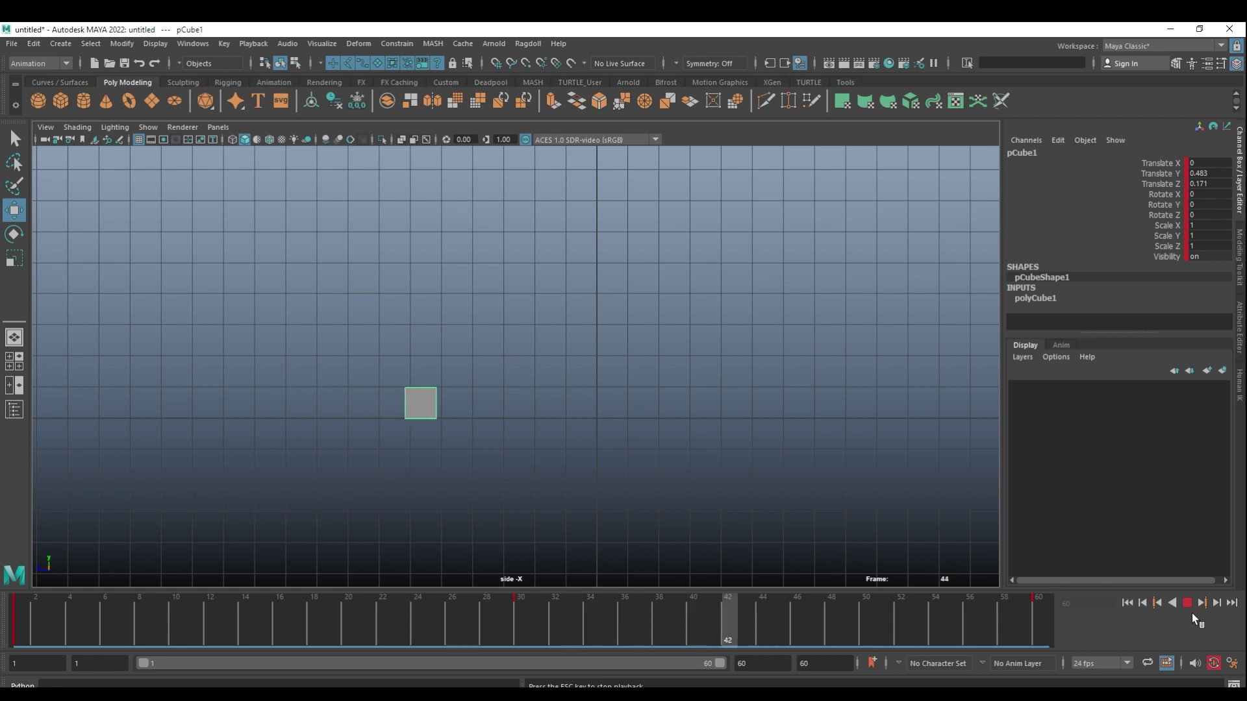
left_click(1186, 603)
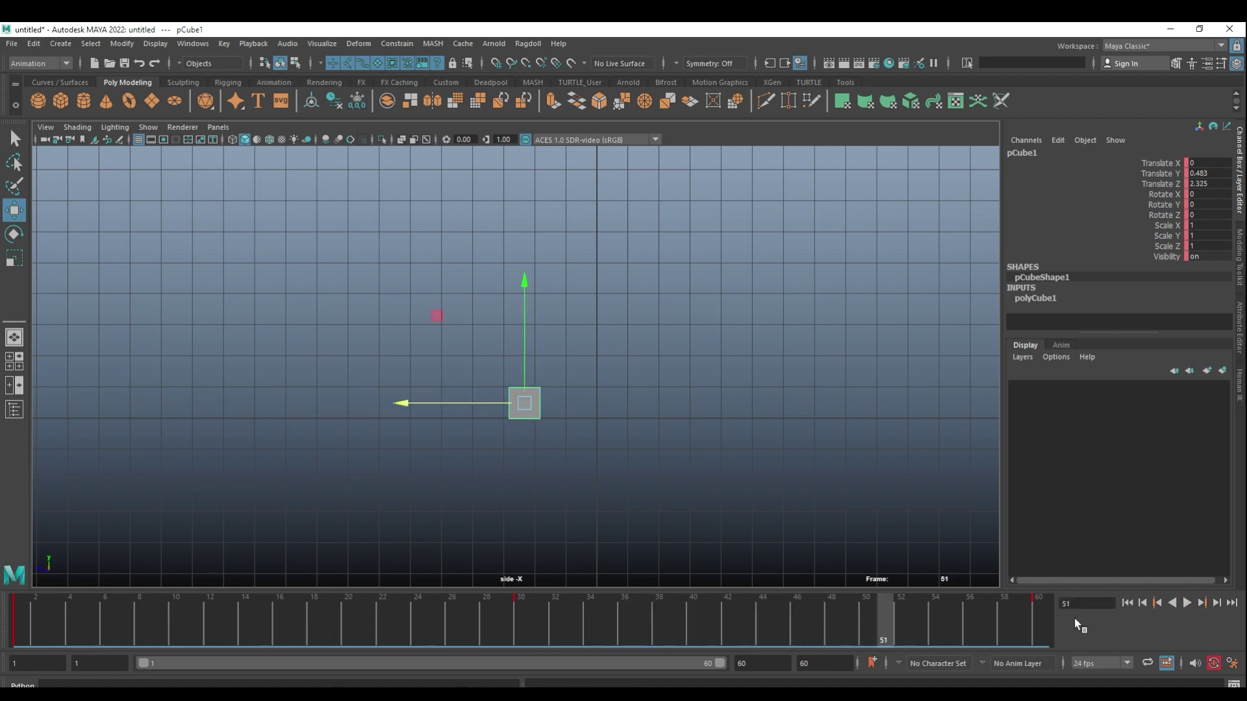
Switch to the perspective view and delete the cube's keys at frames 30 and 60.
right_click_drag(718, 432, 746, 412, "alt")
middle_click_drag(746, 412, 686, 422, "alt")
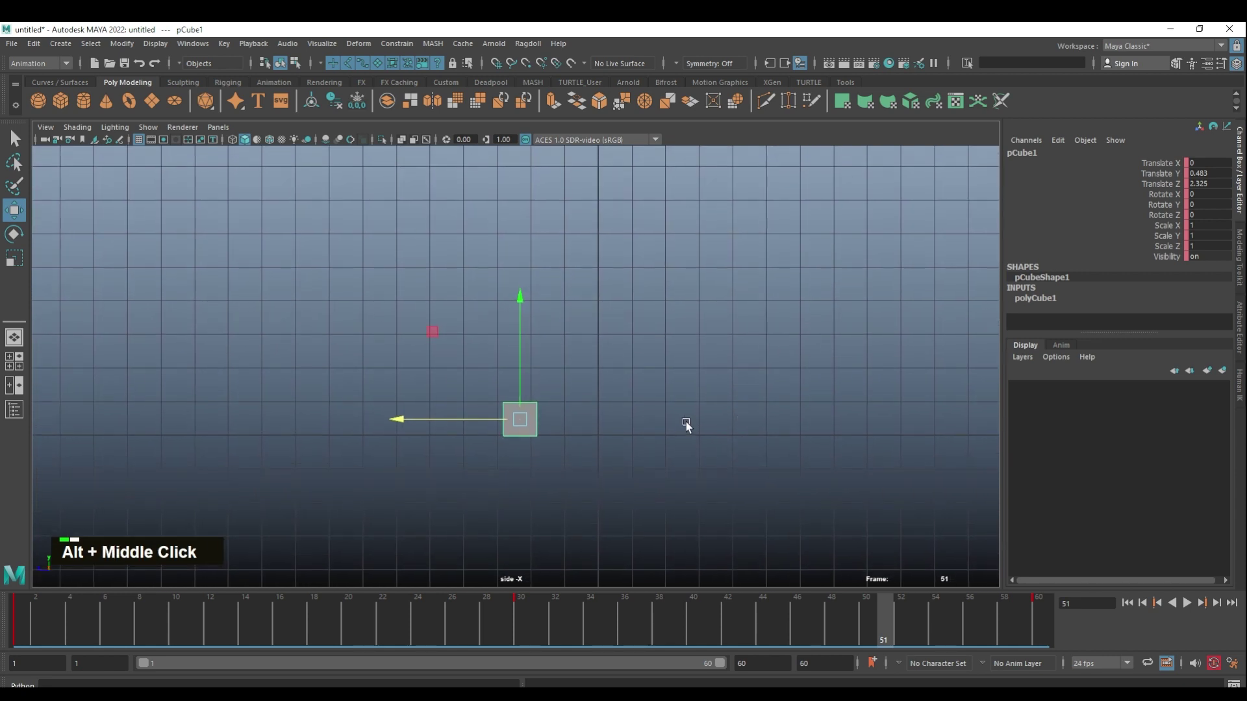
right_click_drag(513, 467, 555, 458, "alt")
middle_click_drag(555, 459, 549, 466, "alt")
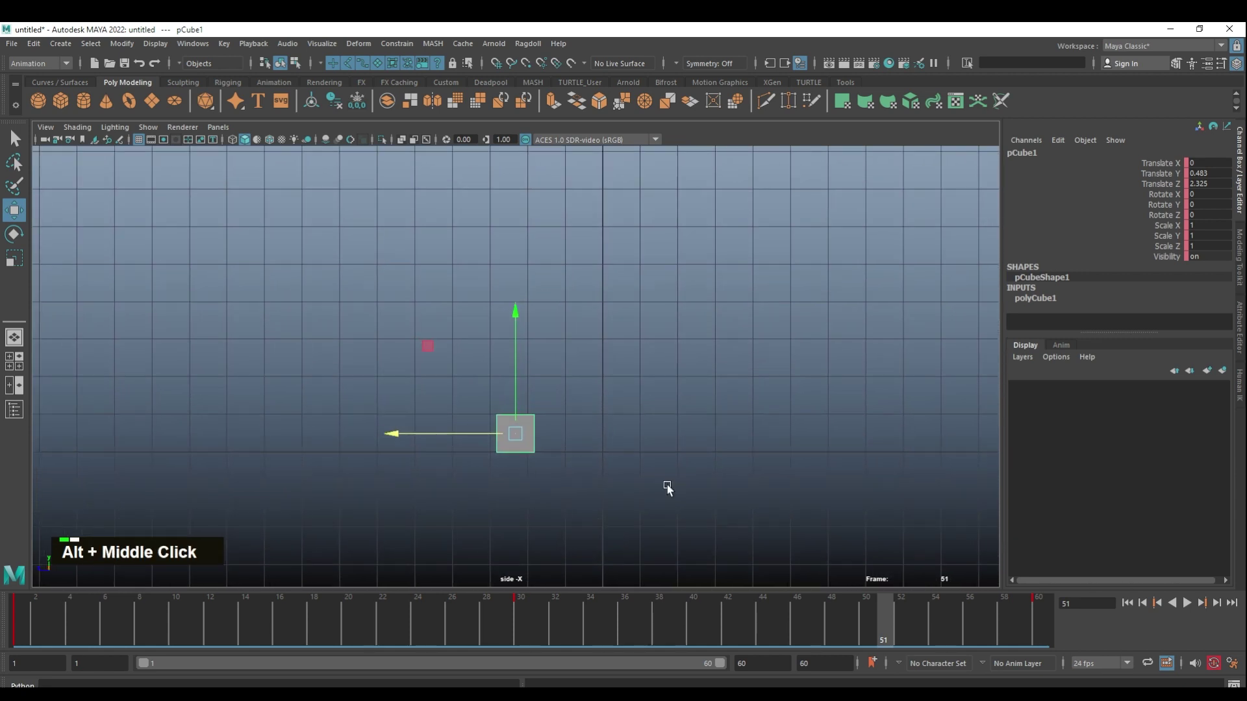
key("space")
key("space")
right_click_drag(649, 364, 635, 379, "alt")
left_click_drag(635, 379, 654, 431, "alt")
right_click_drag(654, 431, 656, 423, "alt")
middle_click_drag(656, 423, 522, 482, "alt")
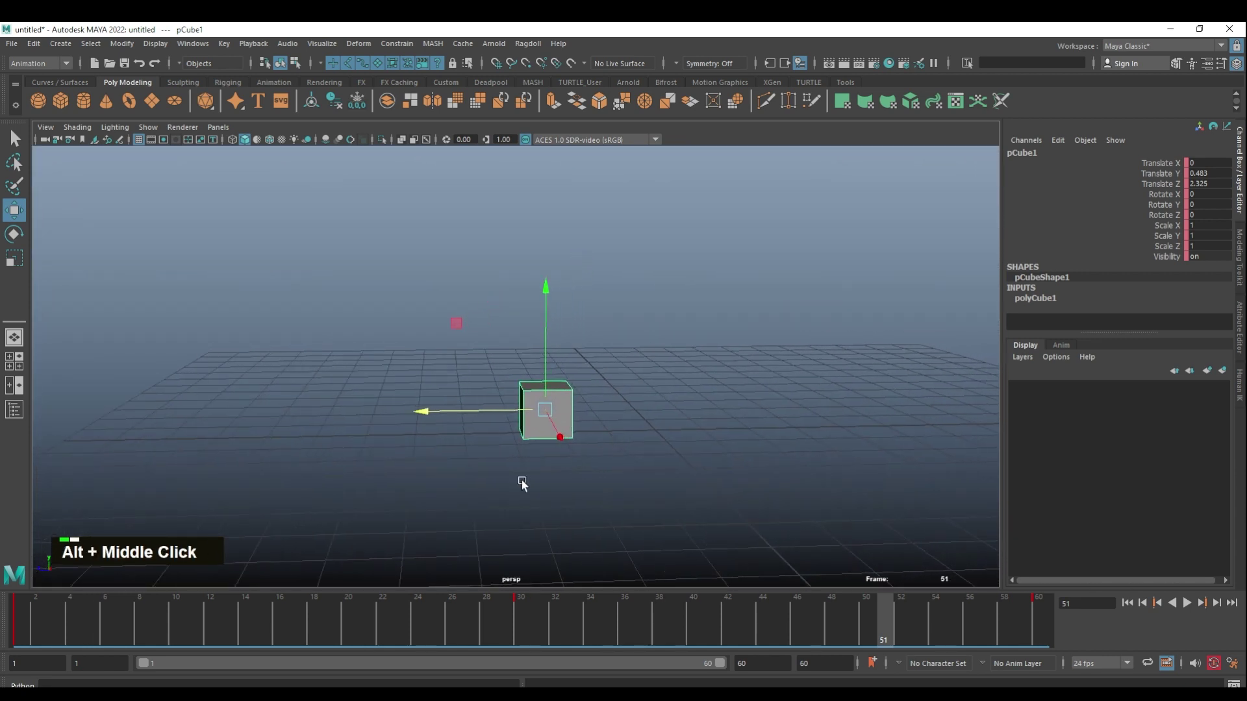
middle_click_drag(32, 616, 1047, 617, "shift")
right_click(833, 601)
left_click(863, 401)
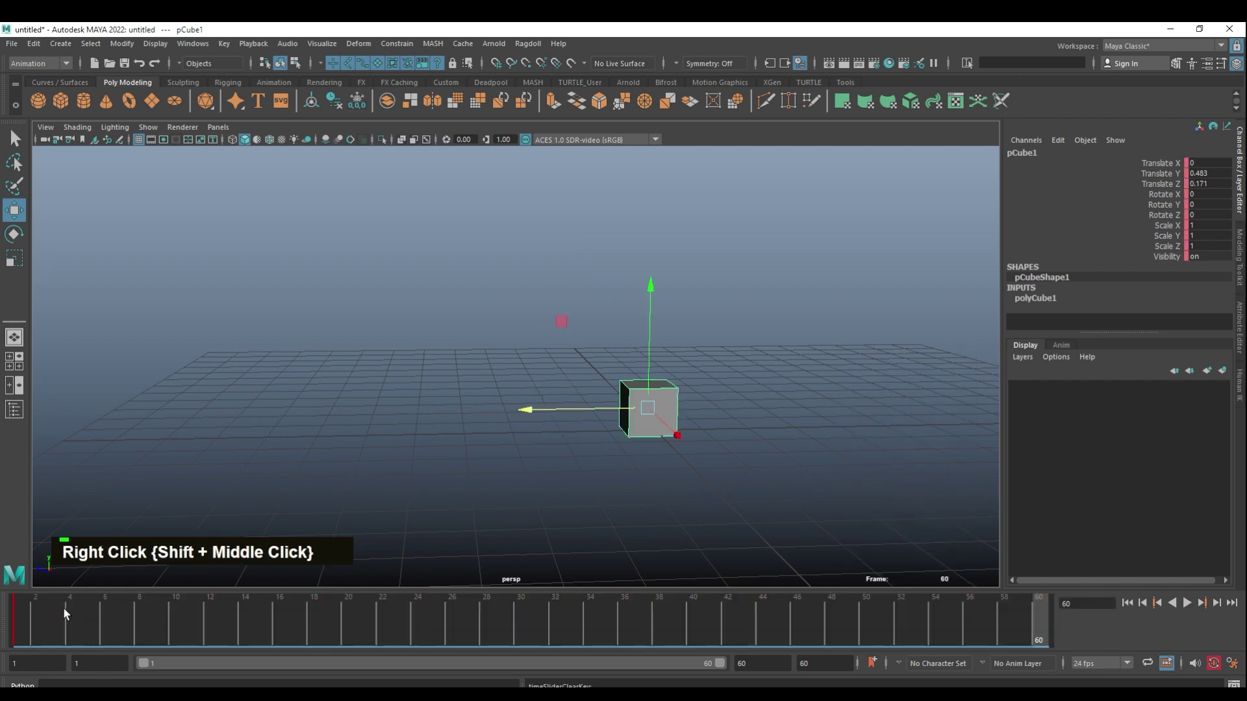
Set keys on the cube at frames 1, 4 and 8.
left_click_drag(67, 613, 18, 614)
left_click_drag(524, 512, 660, 452, "alt")
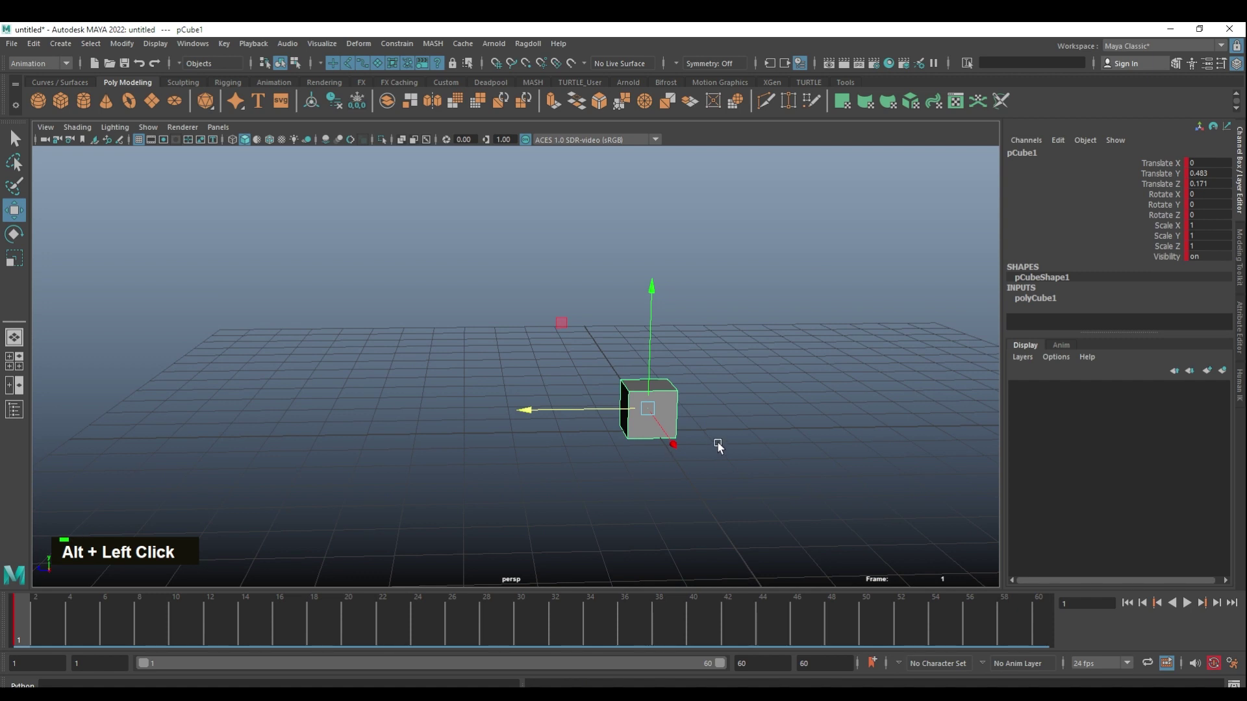
key("s")
left_click_drag(742, 433, 737, 423, "alt")
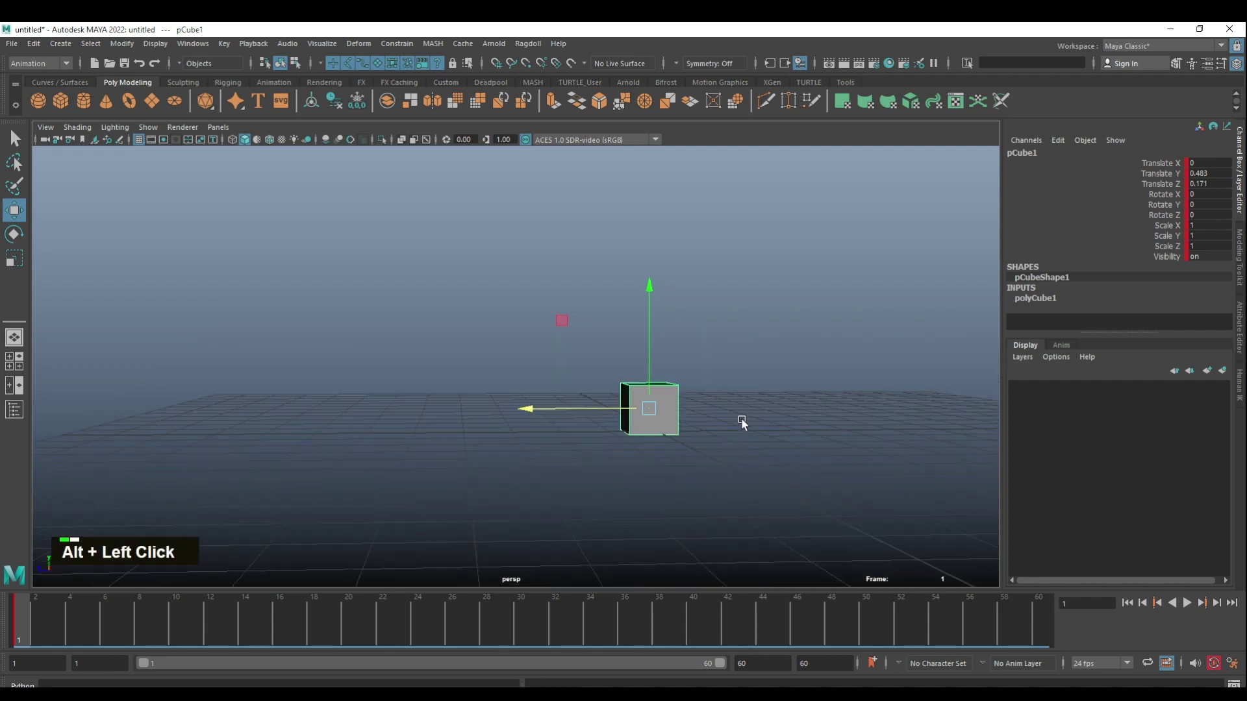
left_click_drag(73, 618, 139, 606)
key("s")
key("s")
left_click_drag(55, 605, 139, 598)
left_click(689, 449, "alt")
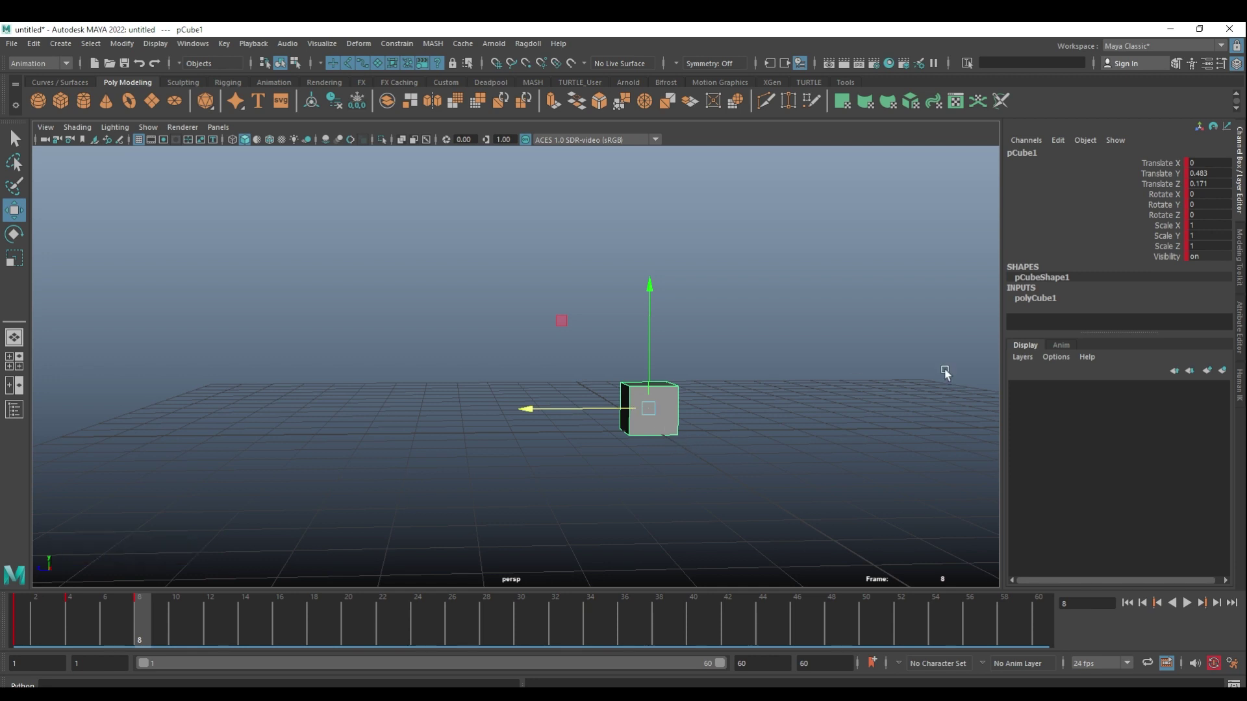
Review the cube's keyed translate, rotate and scale channels, leaving Scale X, Scale Y and Scale Z selected.
key("q")
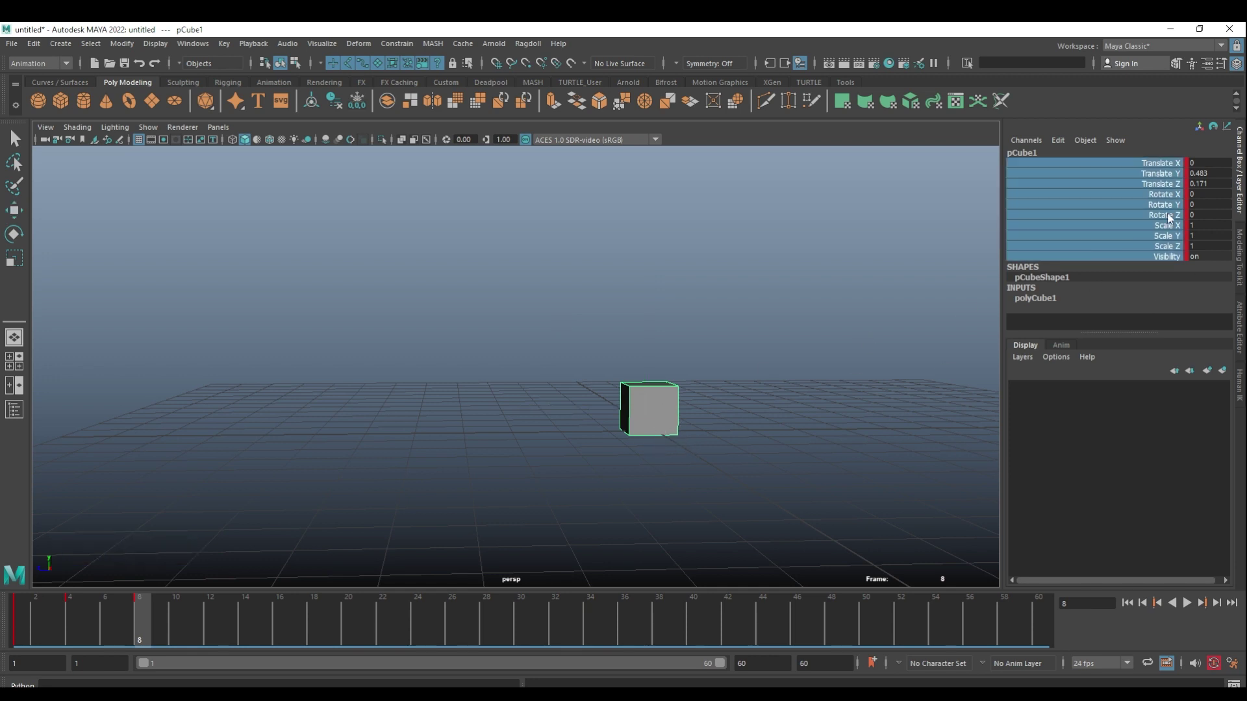
left_click_drag(1160, 164, 1162, 208)
left_click_drag(1169, 164, 1166, 247)
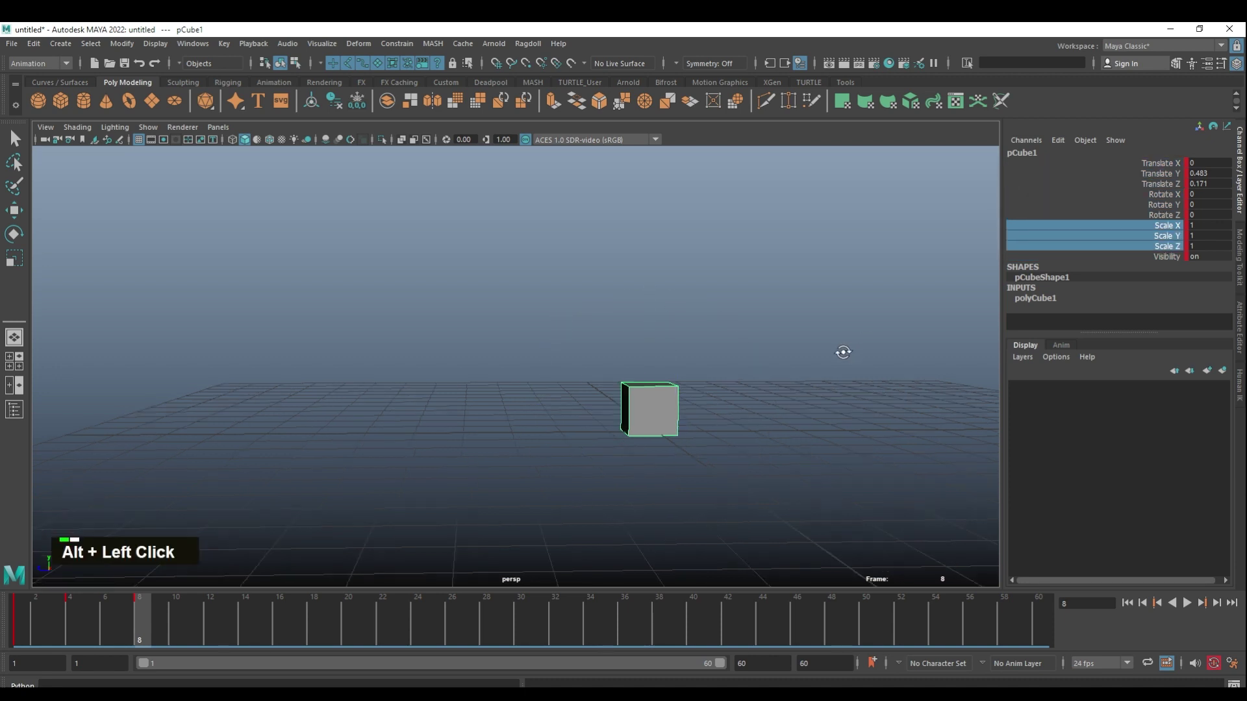
left_click_drag(835, 351, 688, 392, "alt")
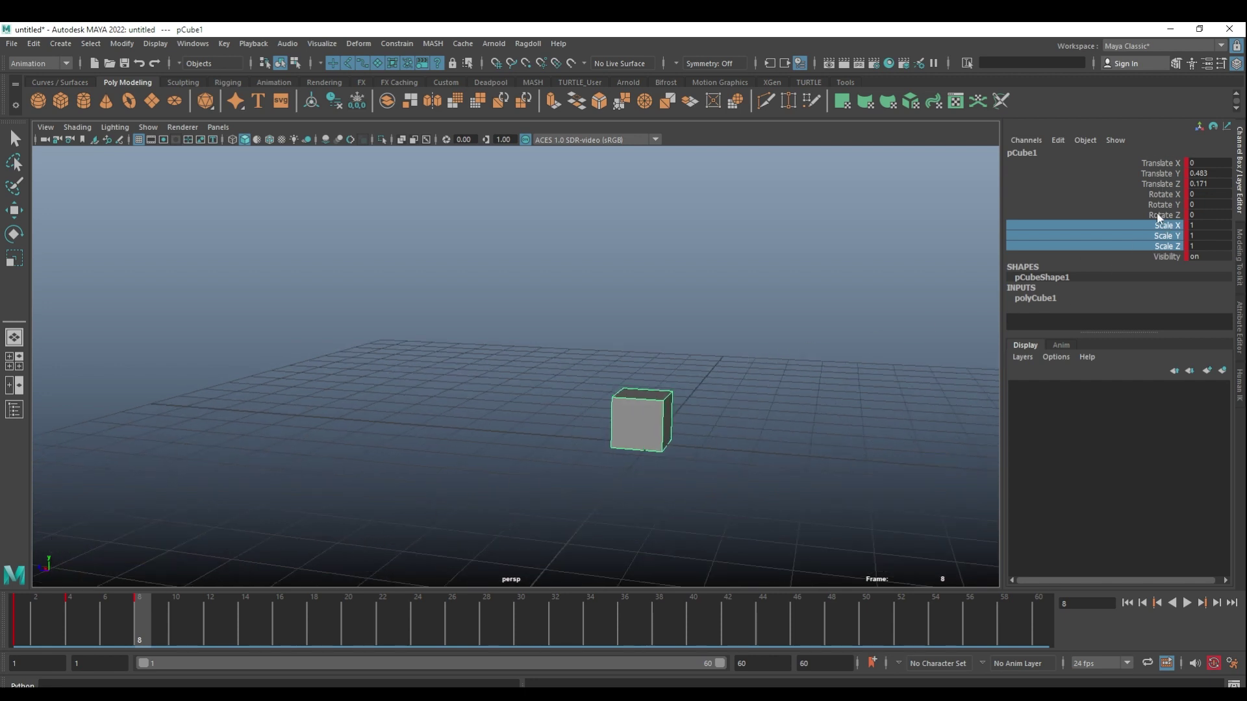
Add a key on the cube at frame 12 and delete the keys at frames 8 and 12.
left_click_drag(120, 620, 207, 620)
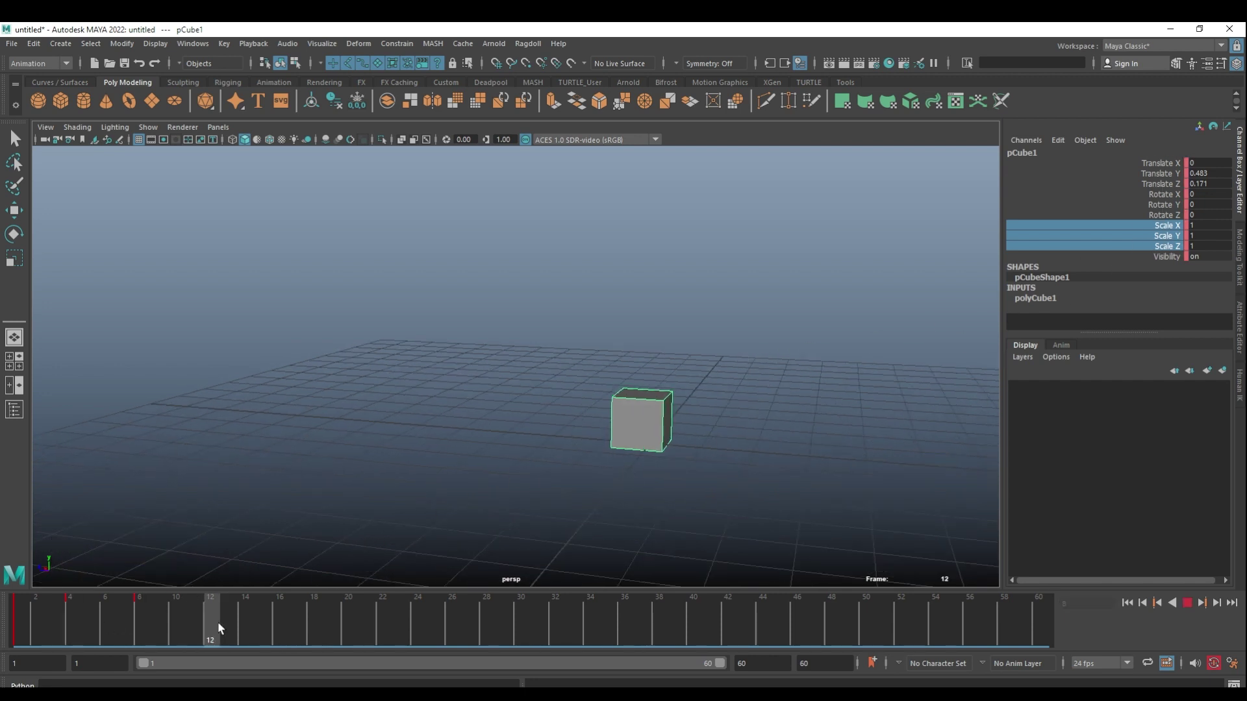
key("s")
left_click(142, 620)
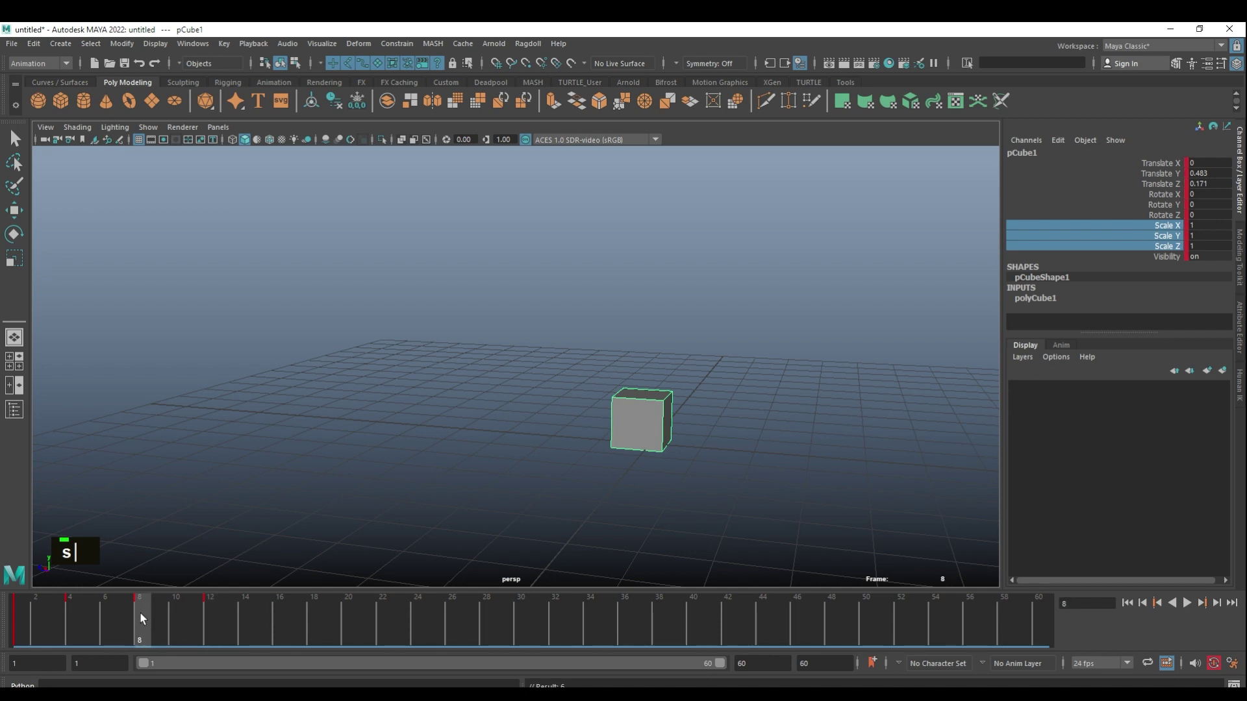
right_click(140, 613)
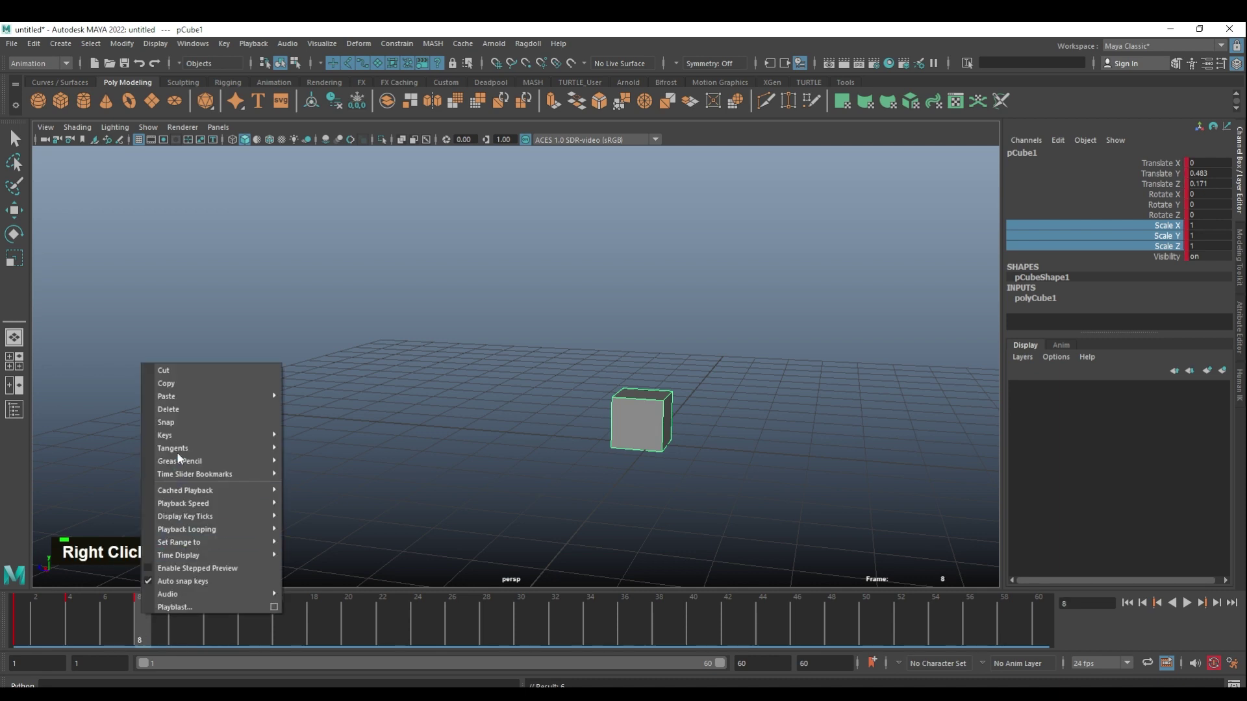
left_click(186, 411)
left_click(211, 604)
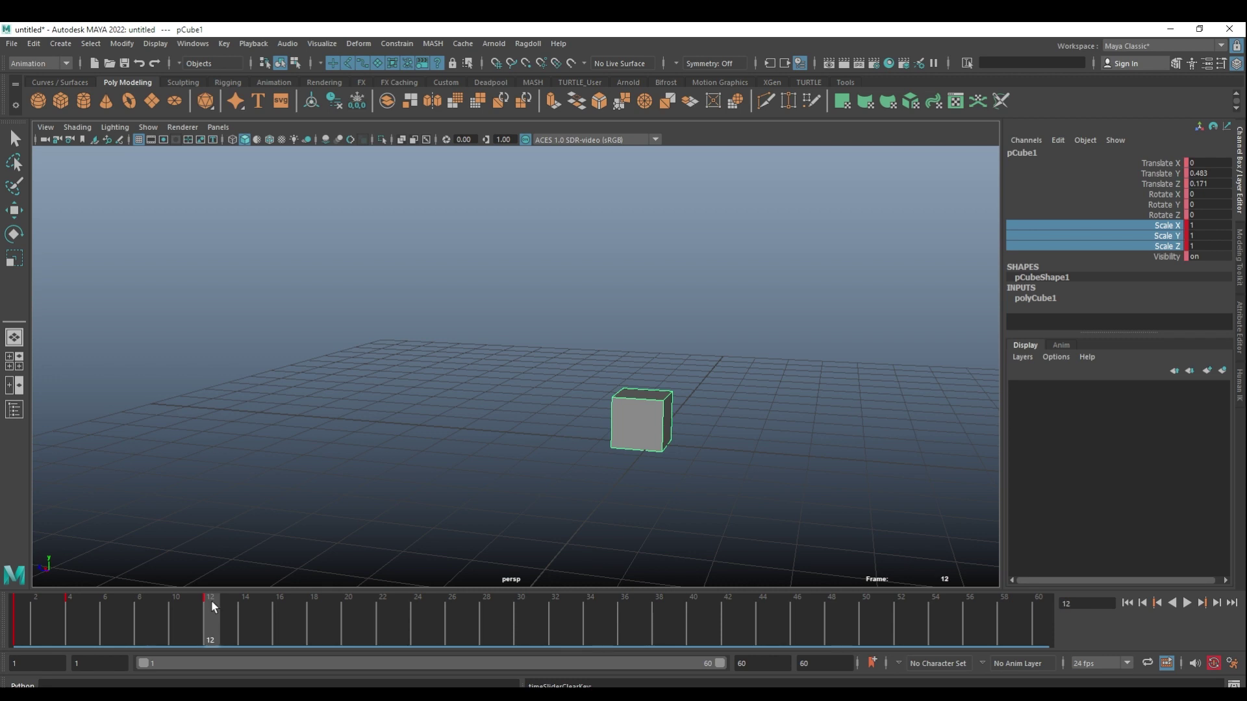
right_click(211, 601)
left_click(240, 397)
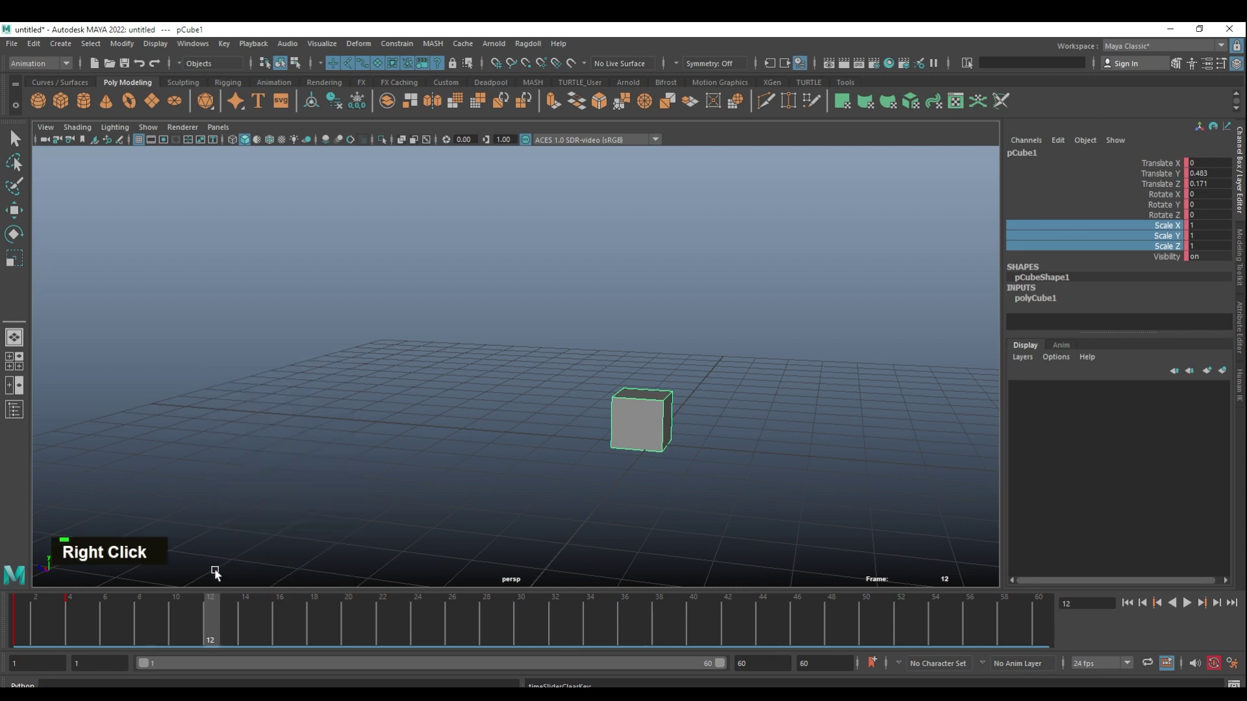
Copy the cube's key at frame 4 and paste it at frame 8.
left_click(68, 613)
right_click(69, 610)
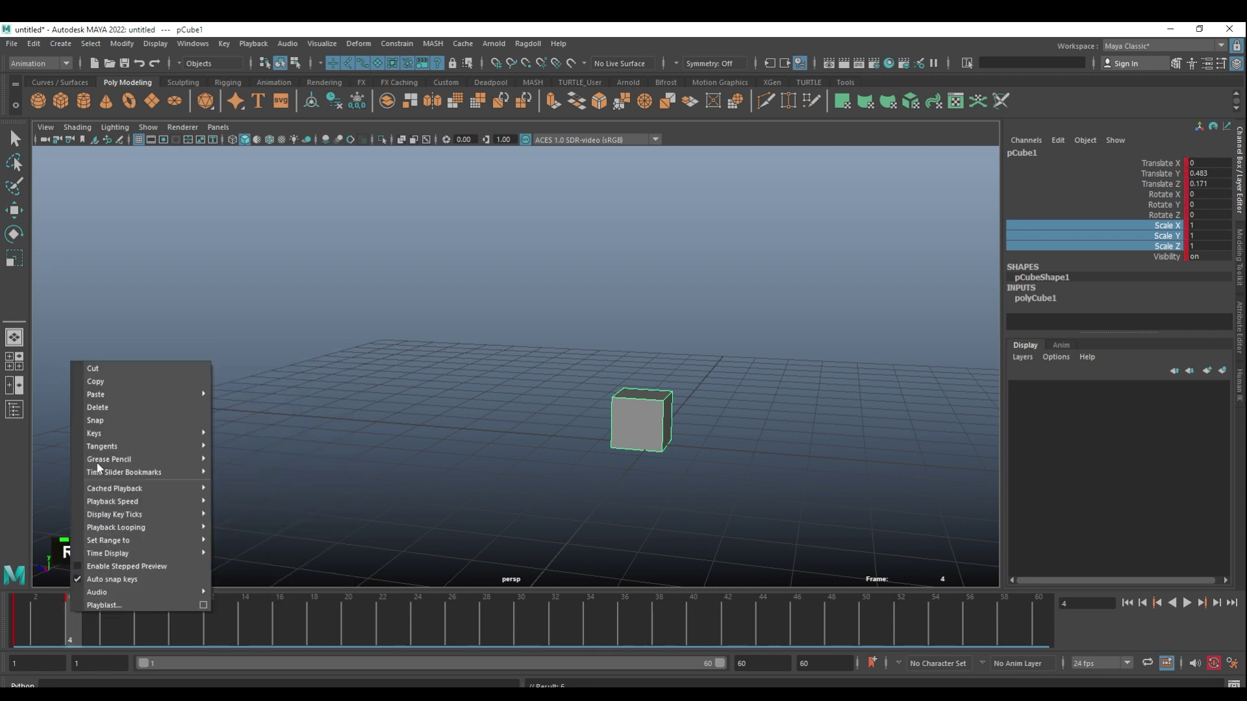
left_click(109, 380)
left_click(139, 609)
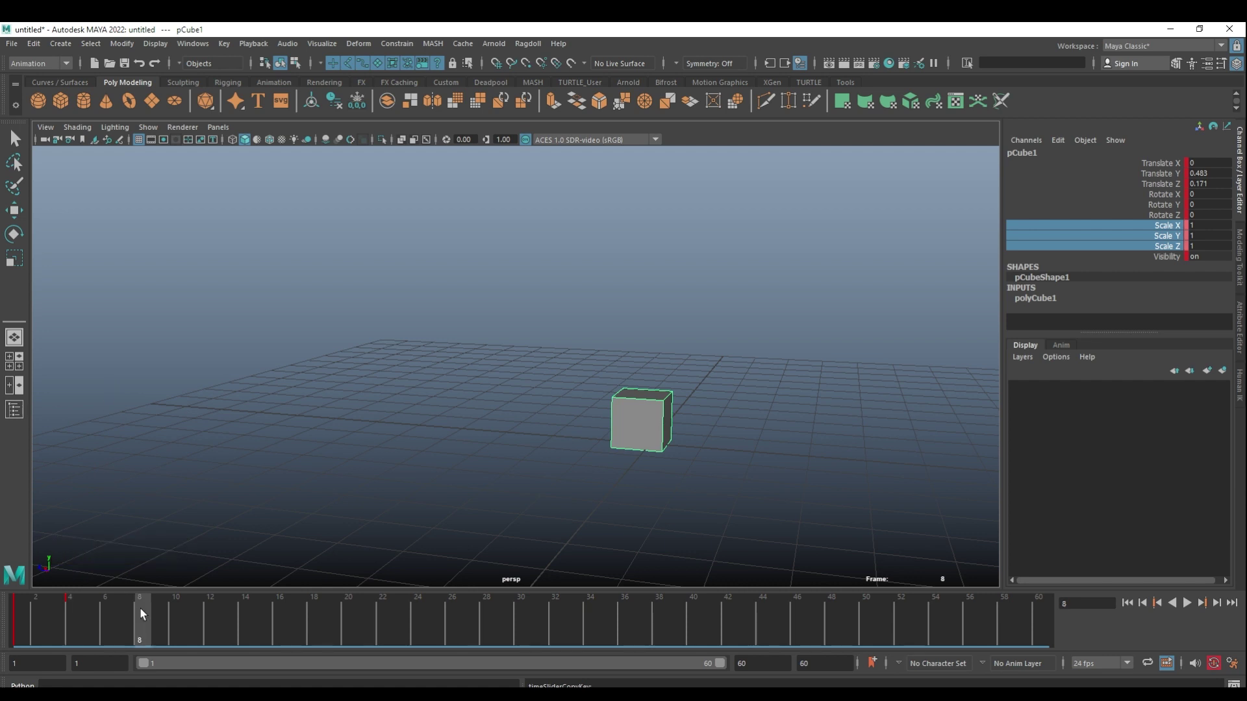
right_click(140, 609)
left_click(317, 394)
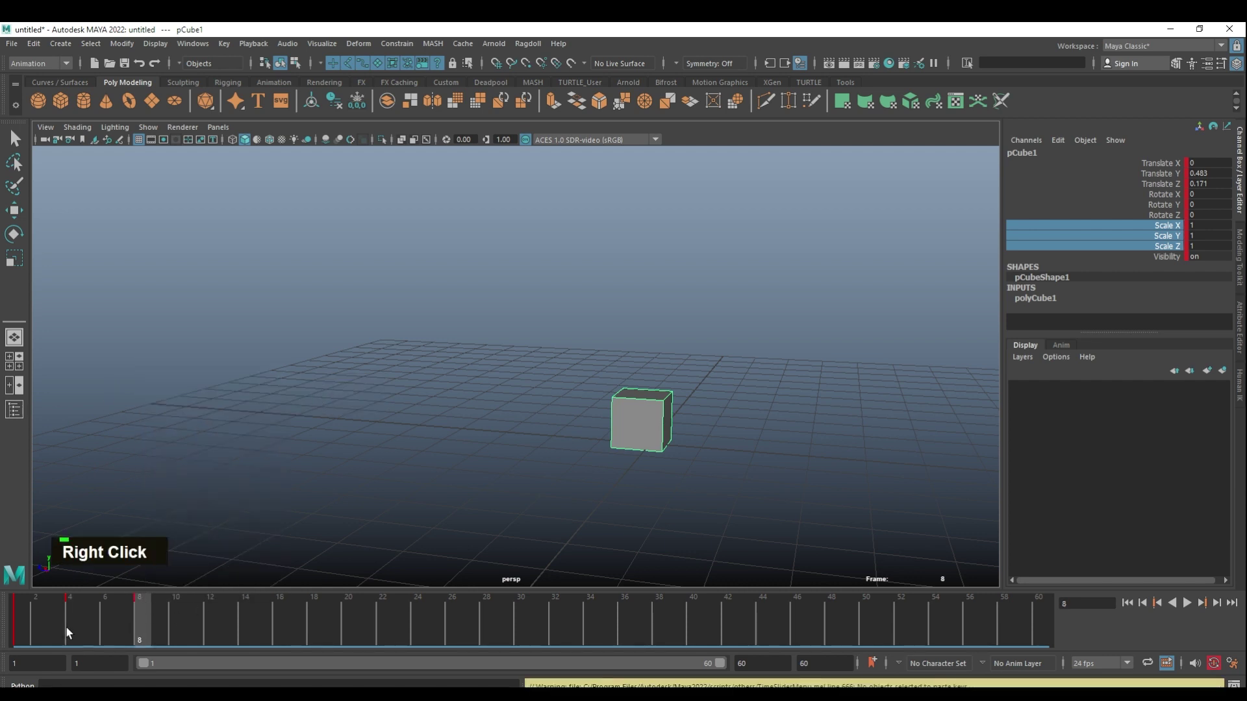
left_click(107, 608)
left_click(142, 603)
right_click(143, 601)
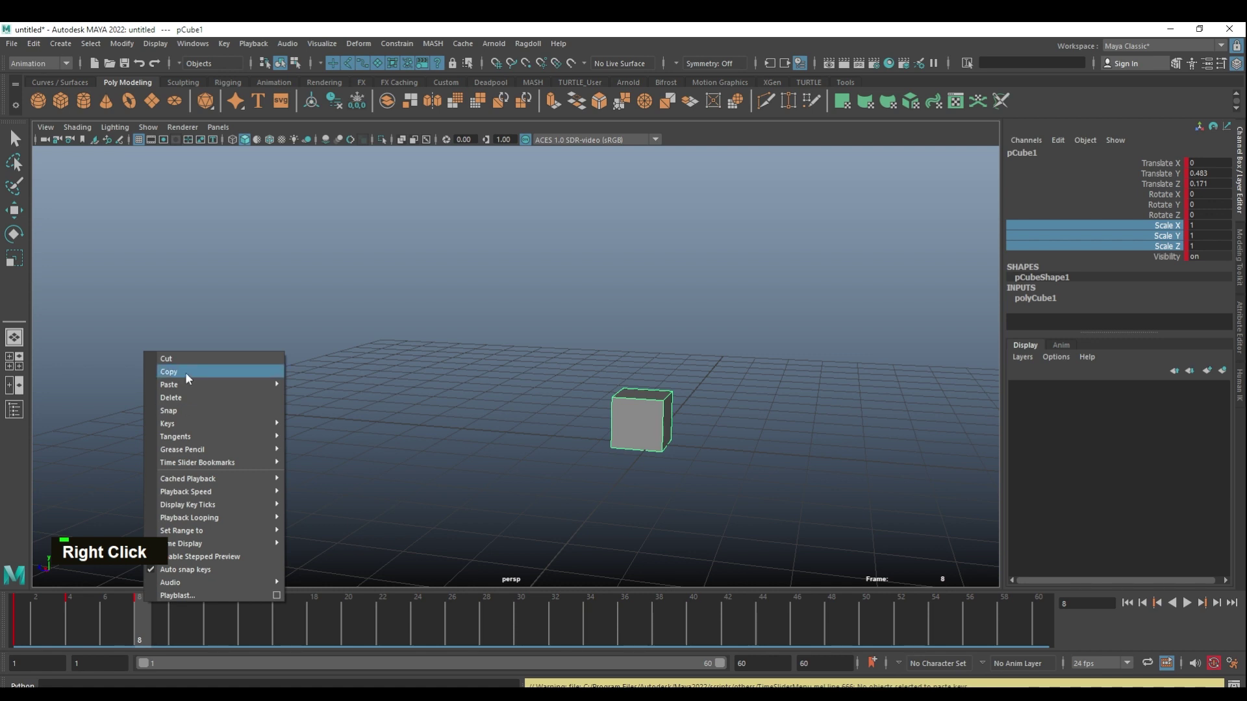
right_click_drag(177, 595, 488, 504)
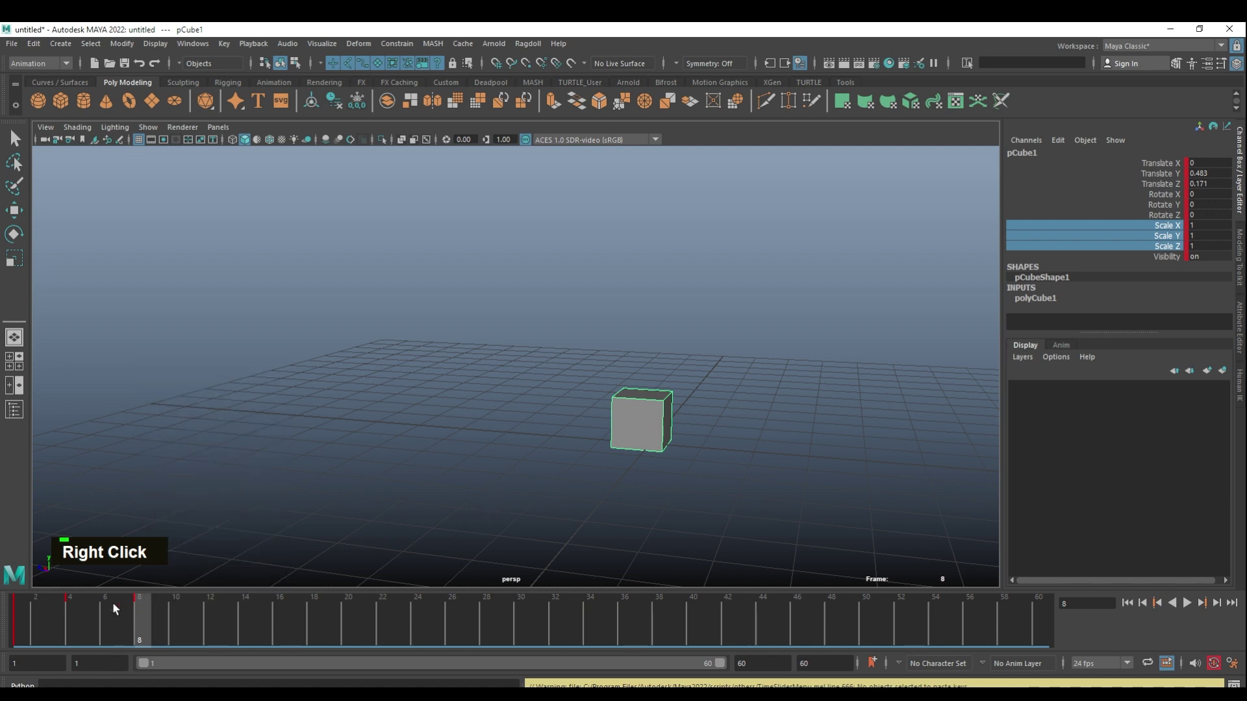
Return to frame 1, create a playblast of the perspective view, and play the movie before closing it.
left_click_drag(113, 604, 9, 611)
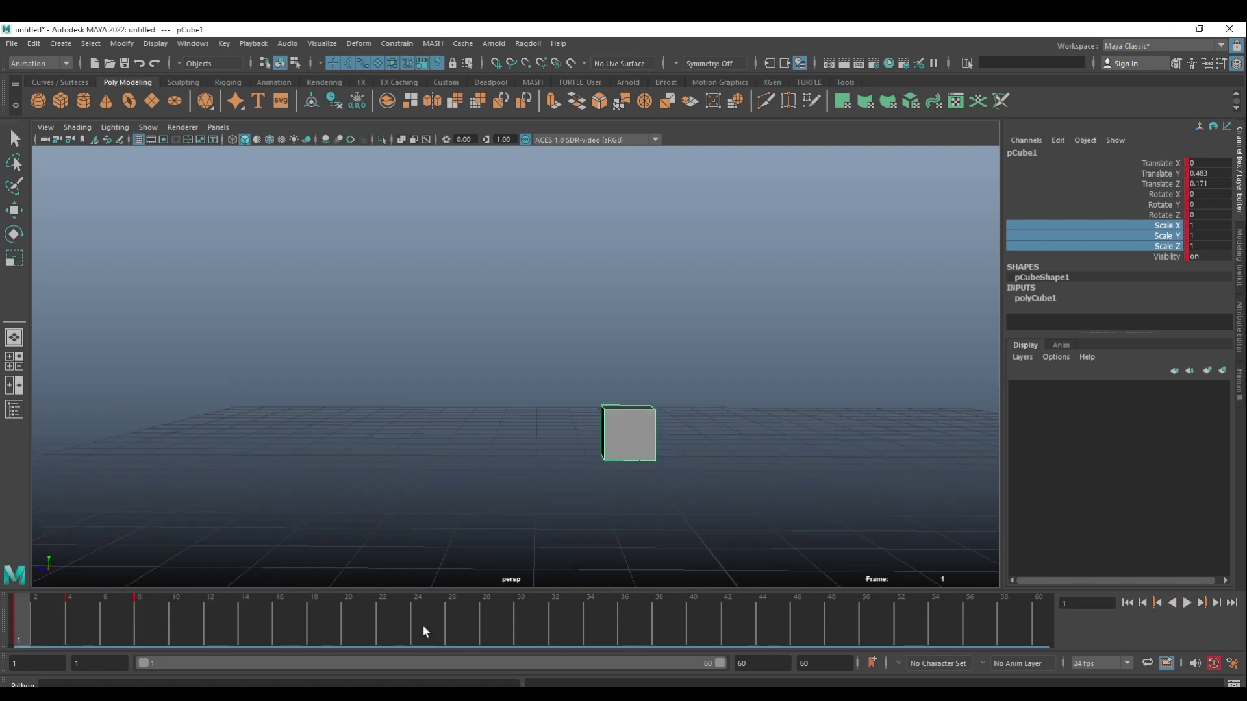
right_click(521, 627)
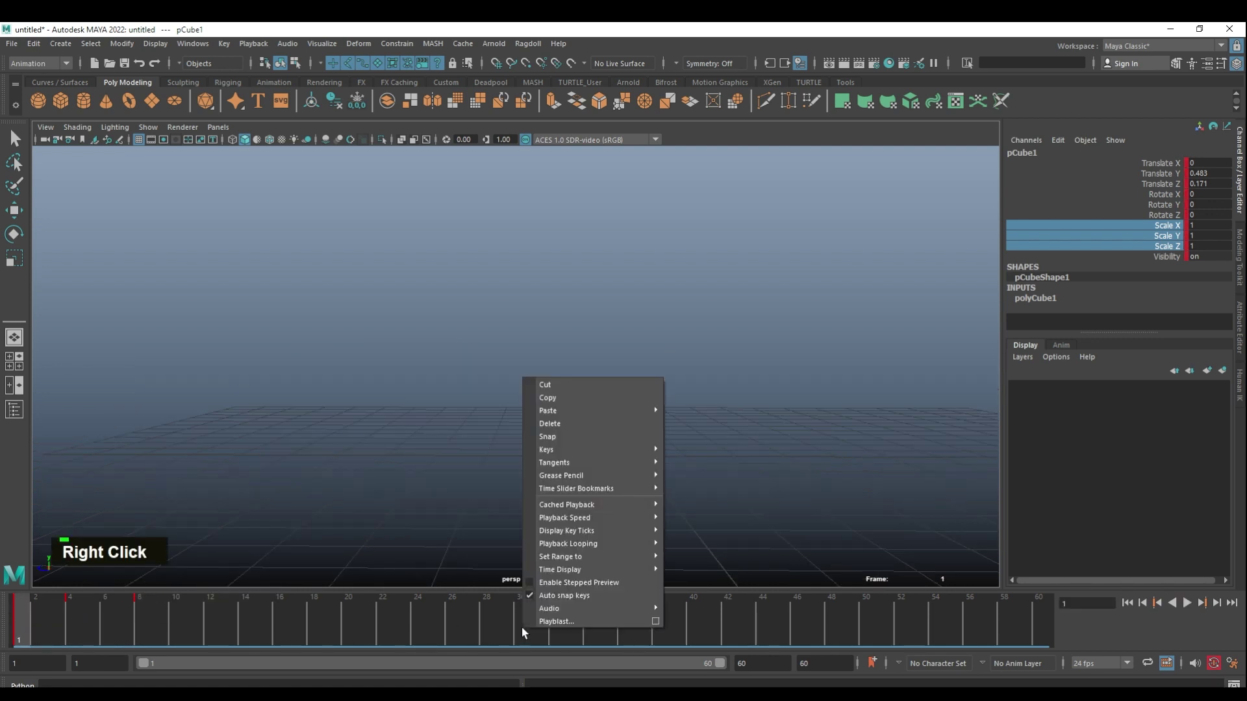
left_click(574, 622)
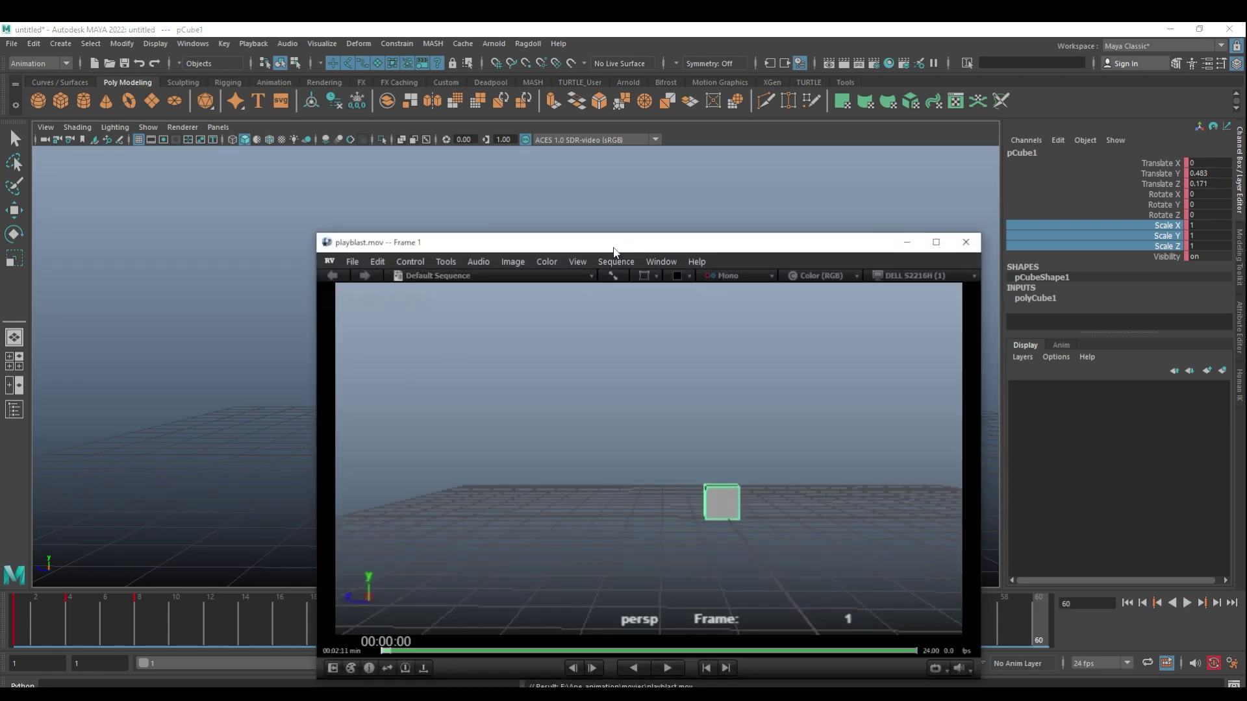
left_click_drag(619, 246, 513, 205)
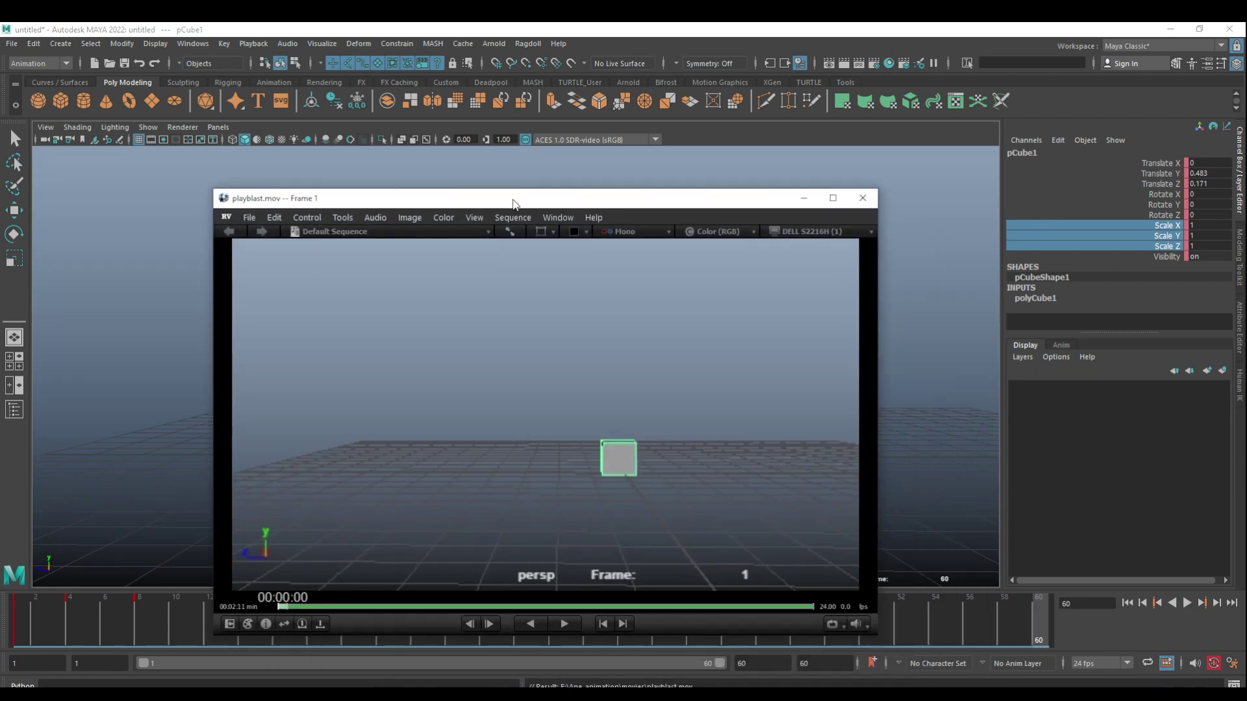
key("space")
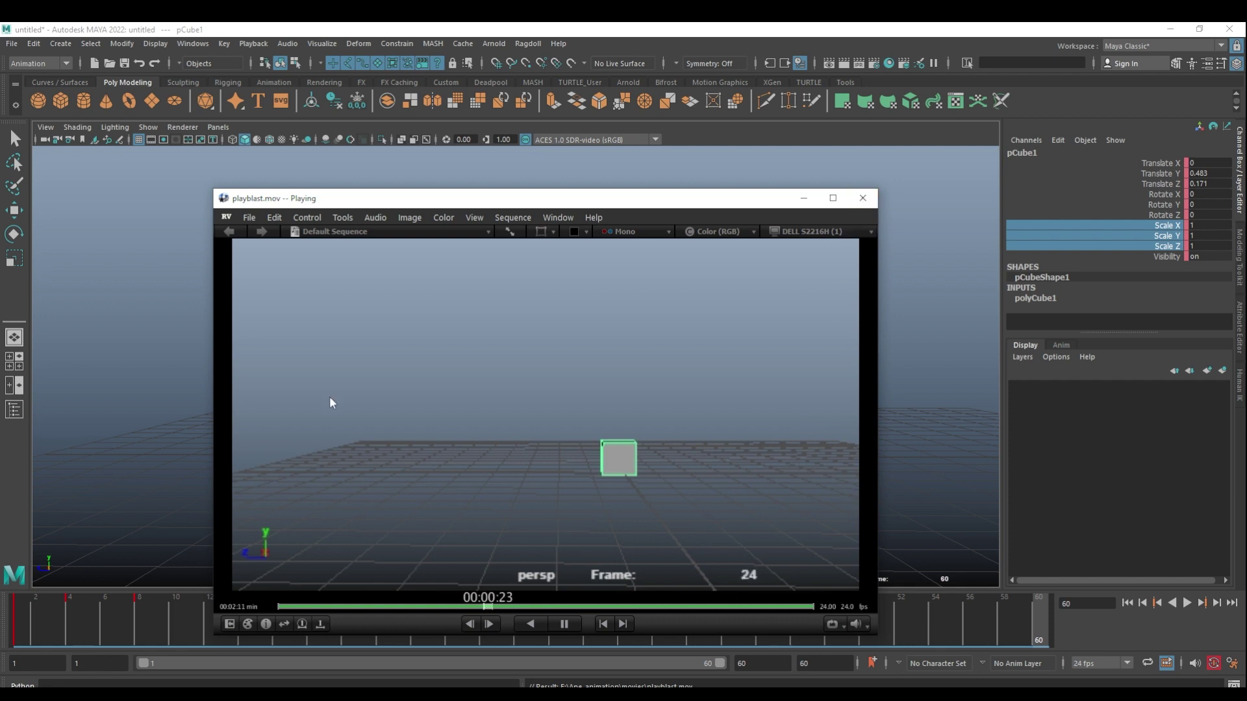
left_click_drag(371, 198, 381, 142)
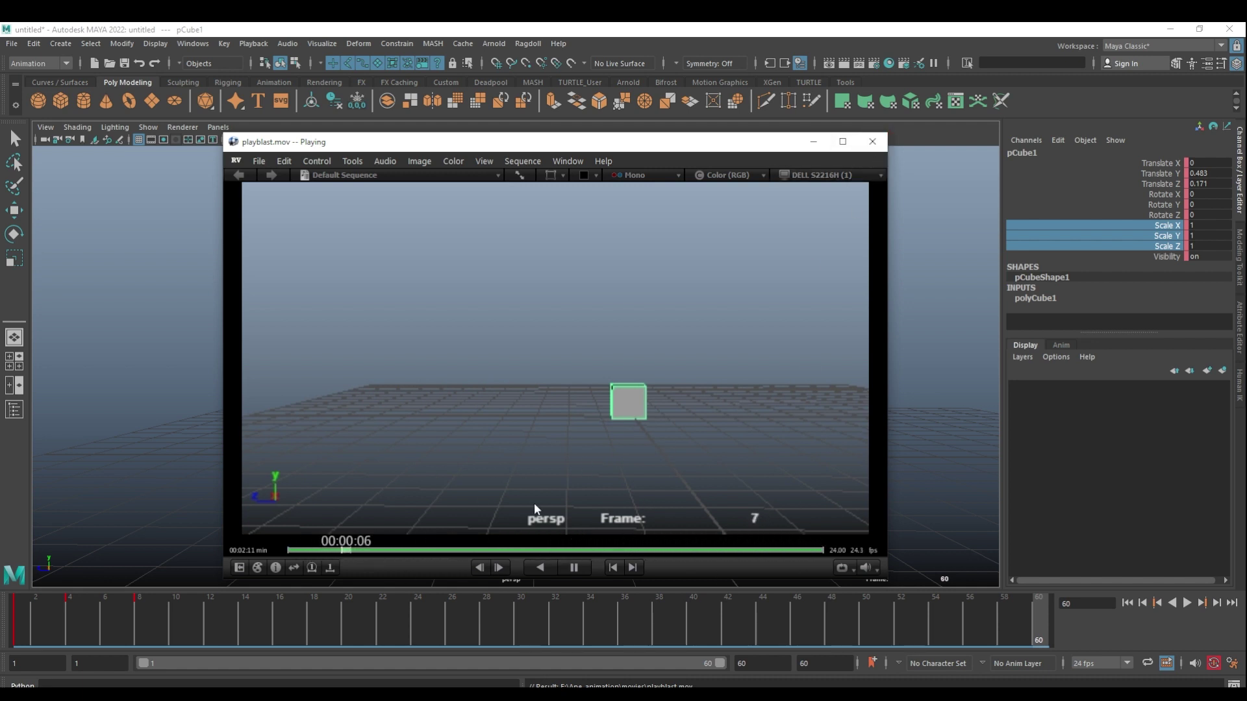
left_click(872, 141)
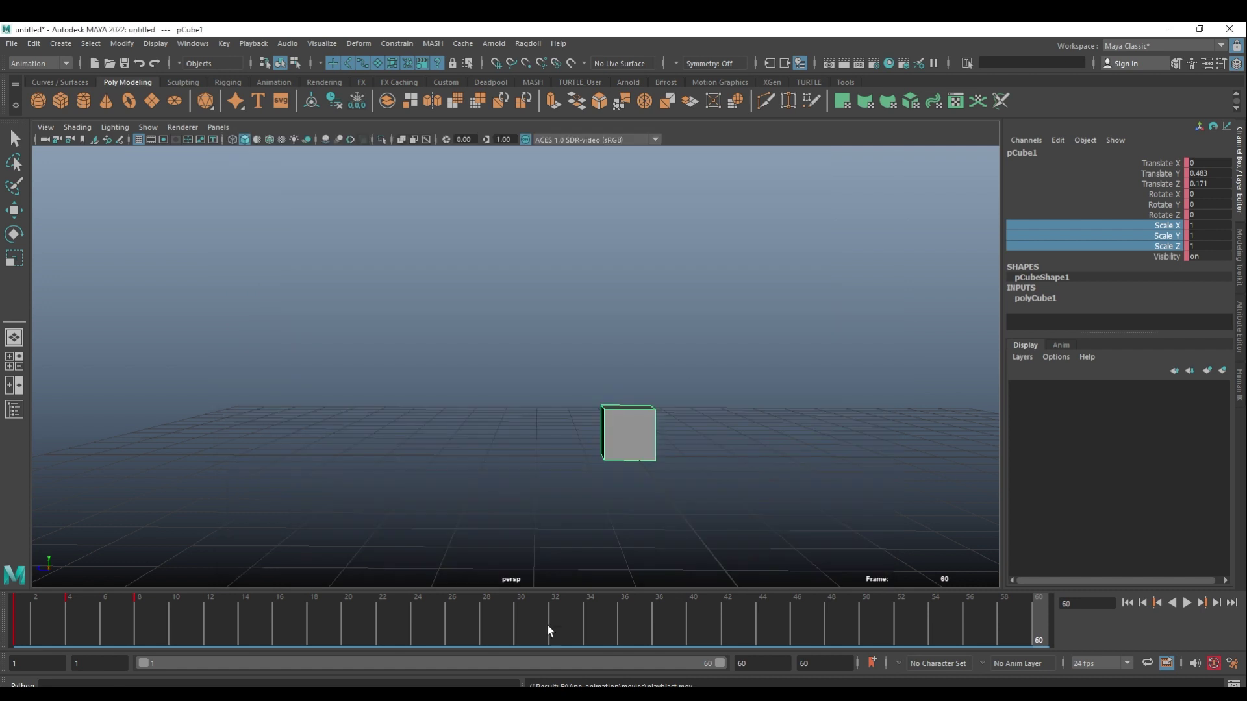
Open the playblast options.
right_click(547, 625)
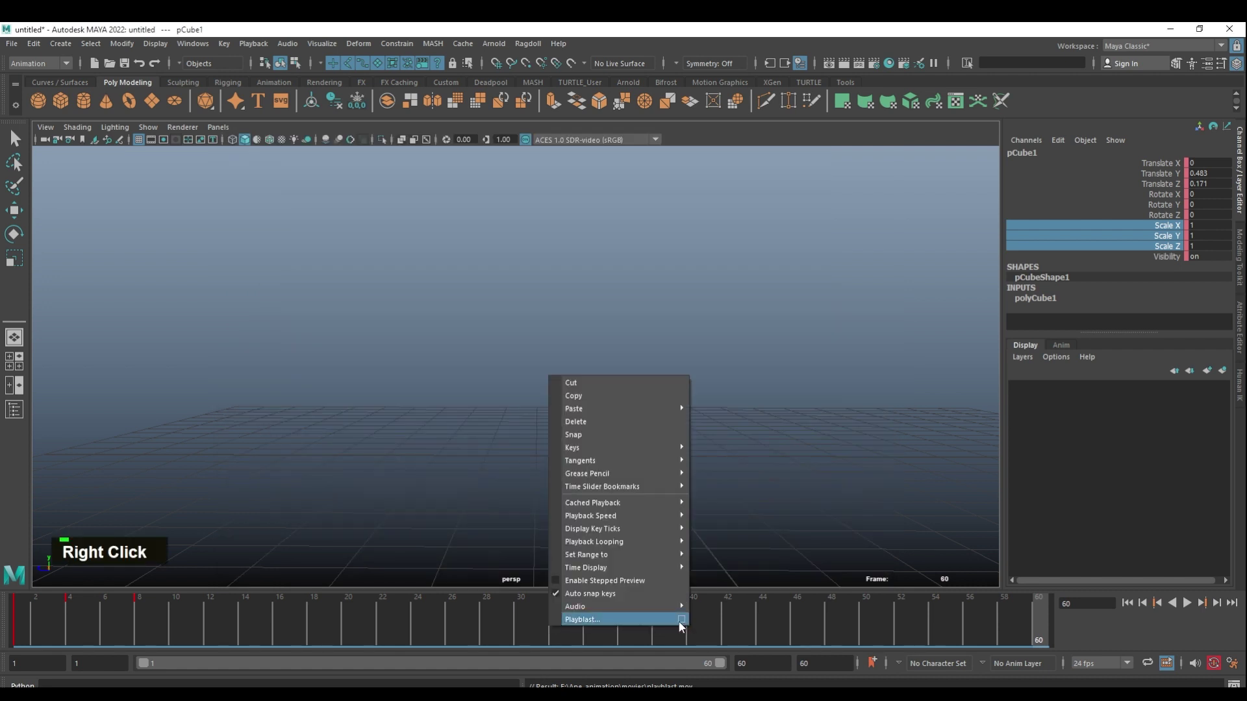
left_click(681, 619)
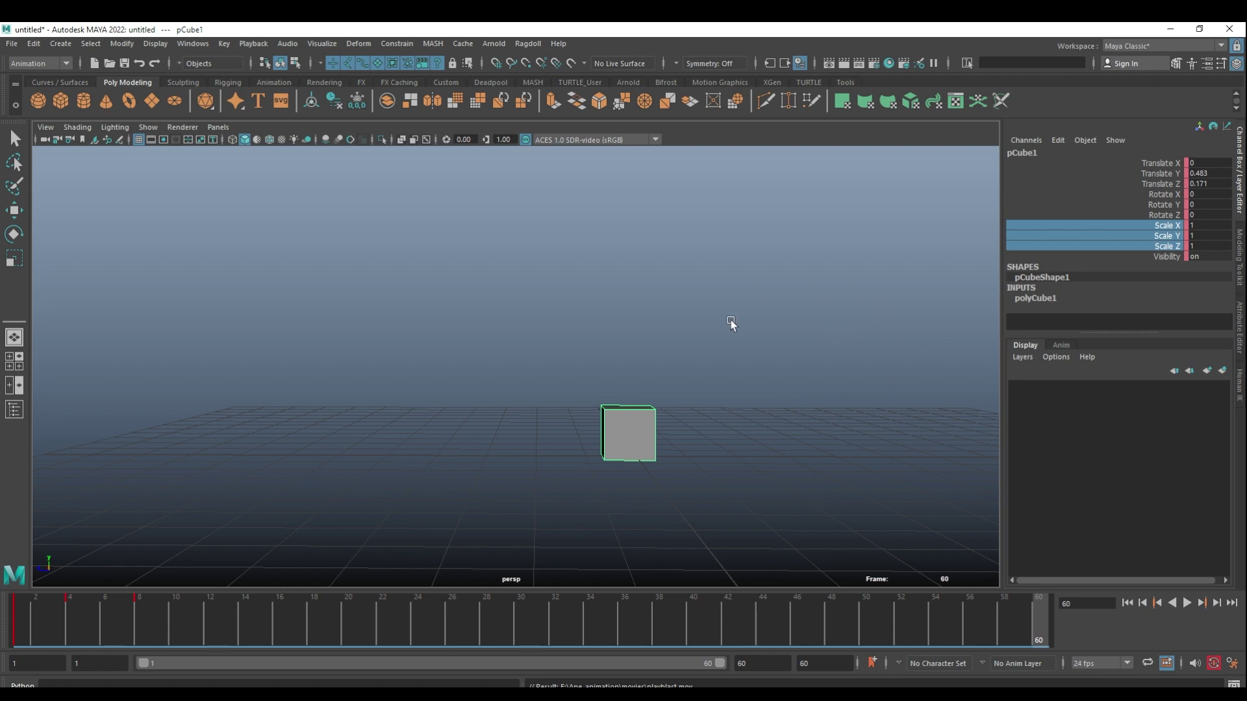
key("alt")
right_click(830, 399, "alt")
middle_click_drag(829, 394, 816, 392, "alt")
left_click(797, 384, "alt")
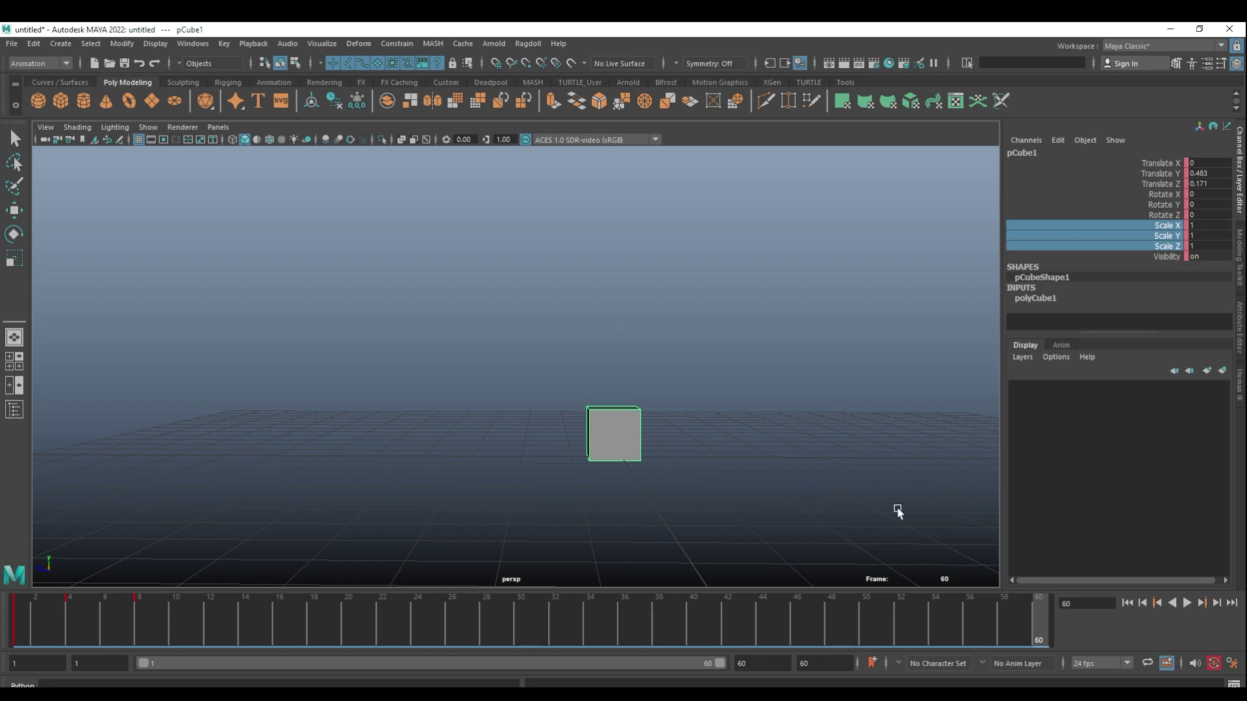
right_click(824, 409, "alt")
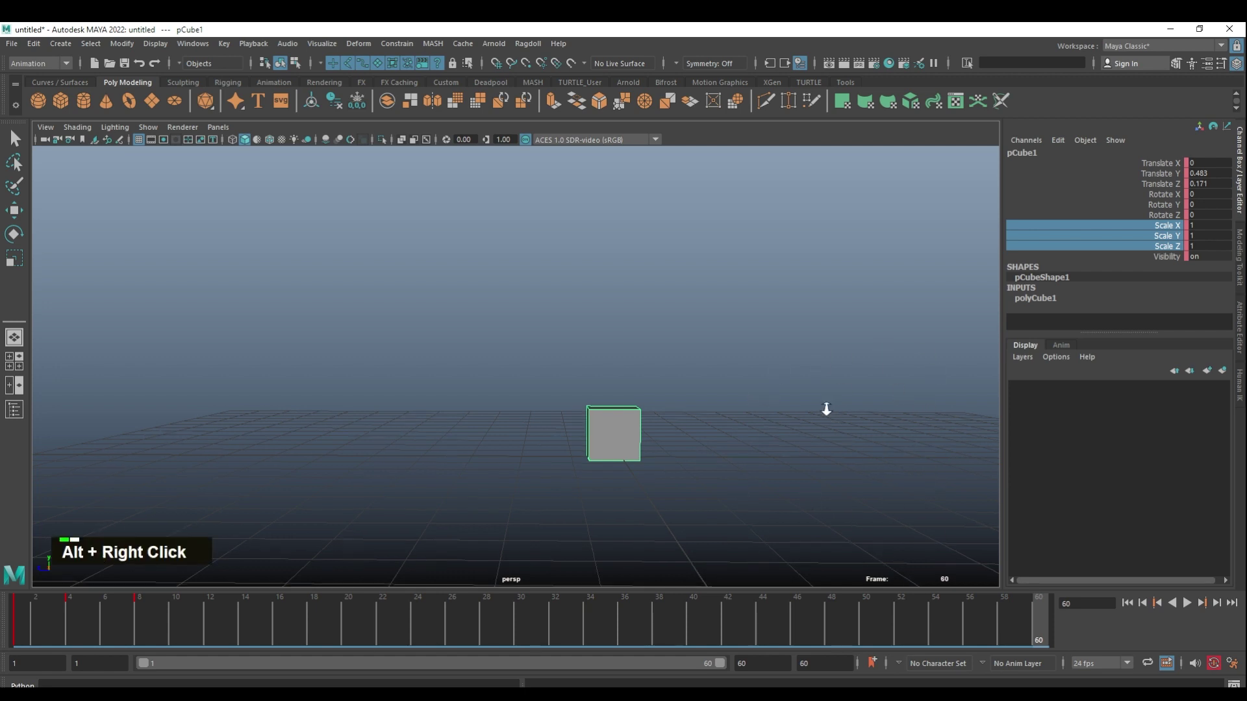
middle_click_drag(818, 409, 777, 408, "alt")
right_click_drag(777, 408, 683, 490, "alt")
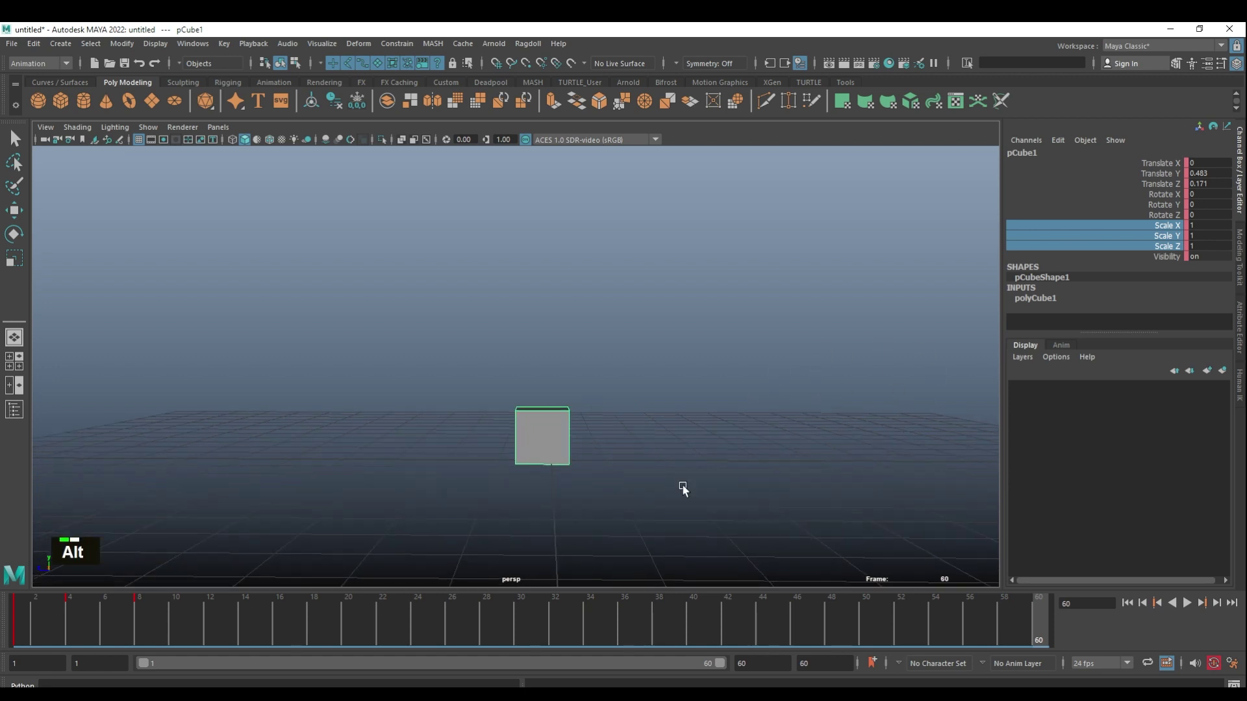